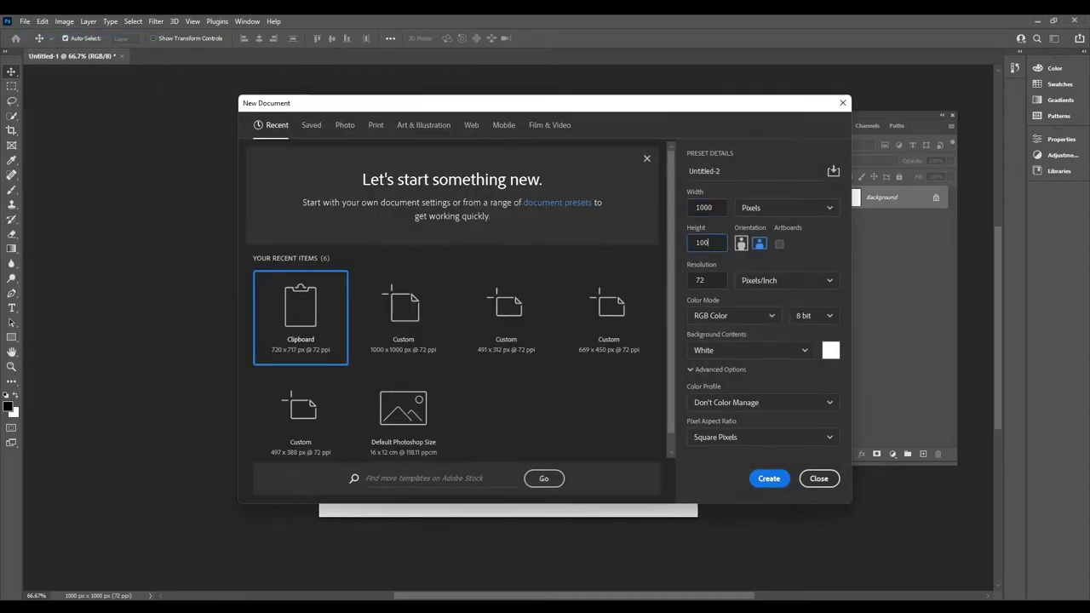
# Step: Create the 1000×1000 document and set the foreground colour to light grey
pyautogui.press('Return')
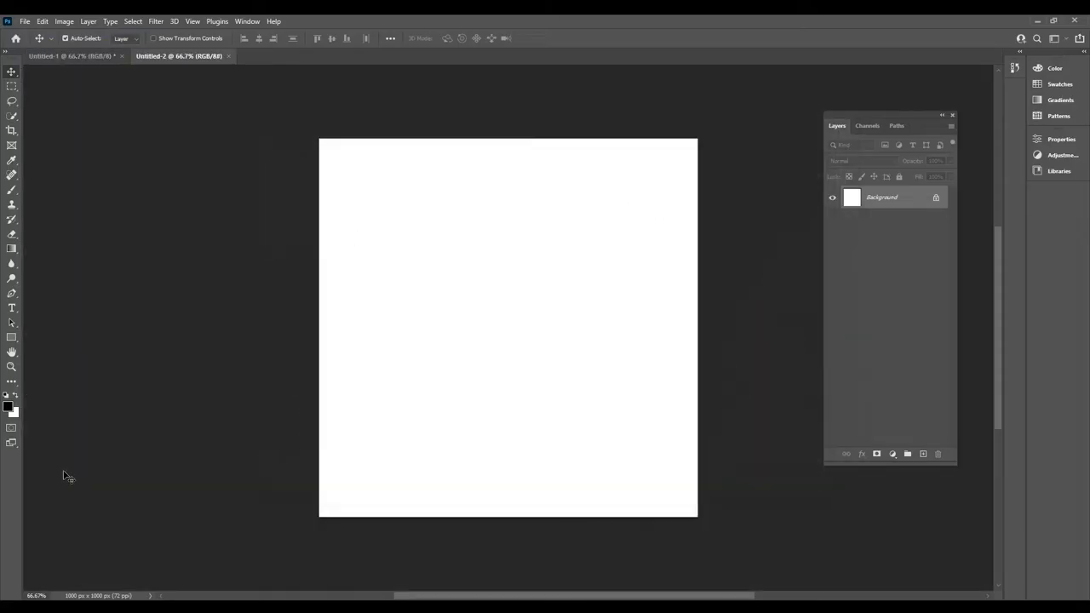
pyautogui.click(10, 409)
pyautogui.write('cc')
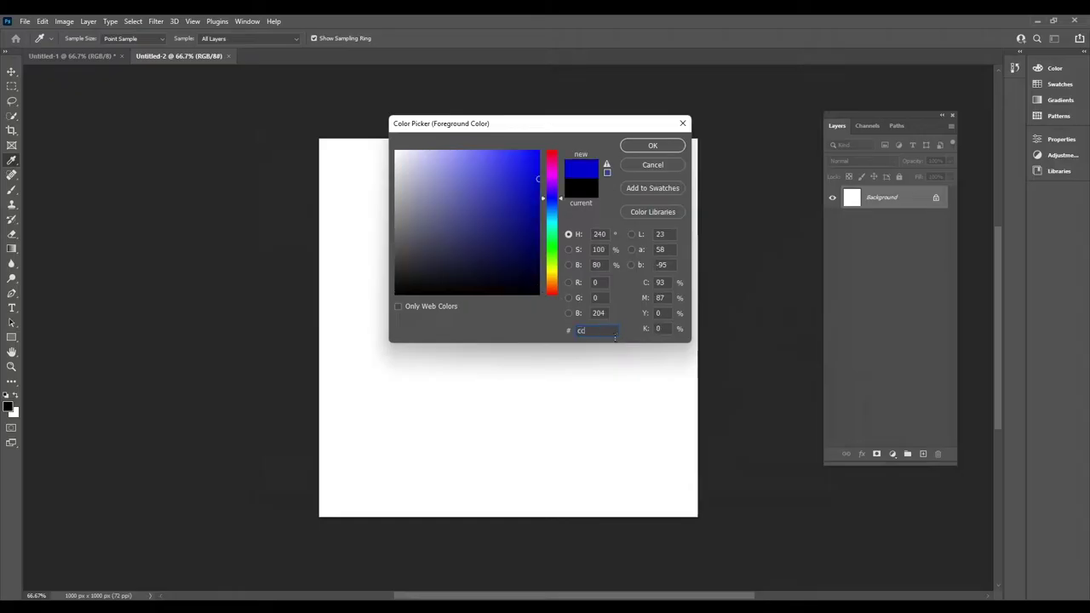
pyautogui.write('cd')
pyautogui.write('cccc')
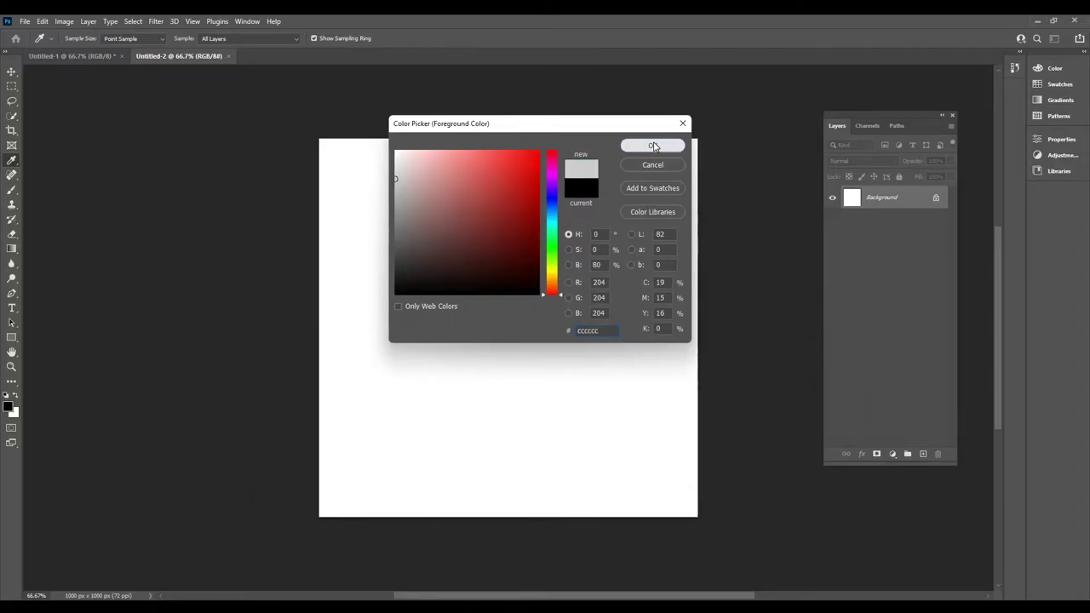
pyautogui.click(653, 147)
# Step: Select the Gradient tool with a preset from the Basics gradients
pyautogui.click(11, 249)
pyautogui.click(68, 250)
pyautogui.click(107, 39)
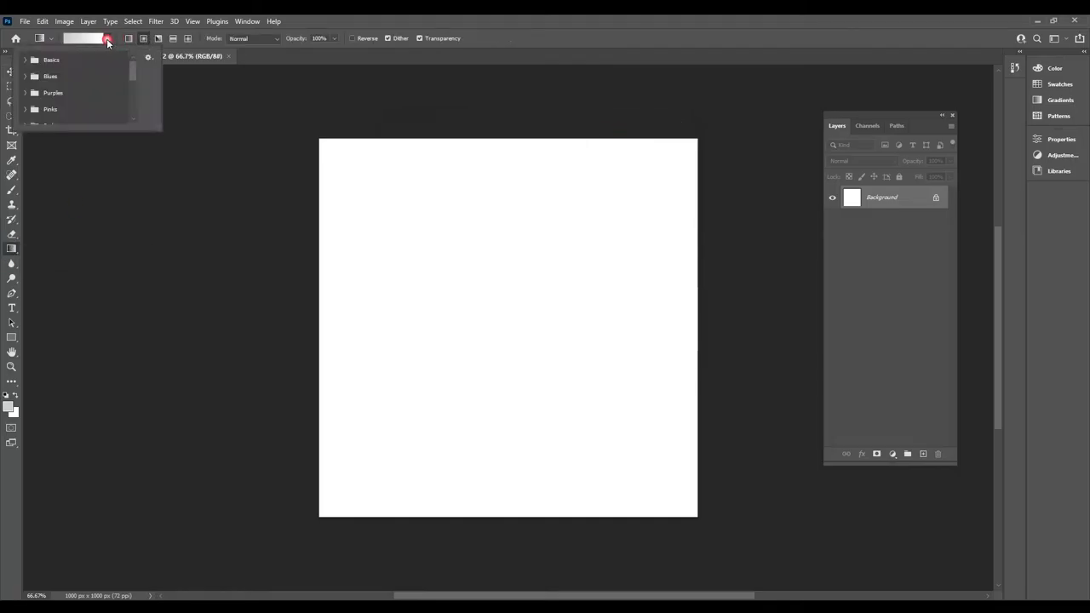
pyautogui.click(27, 60)
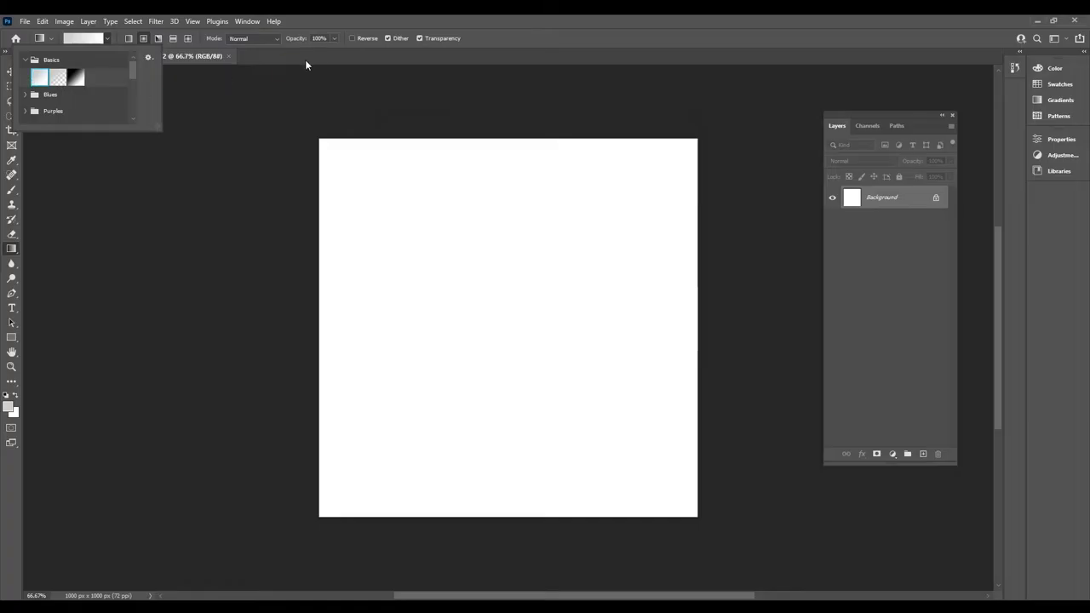
pyautogui.click(527, 41)
# Step: Add a new layer and fill it with a reversed radial gradient, white centre to grey edges
pyautogui.click(924, 453)
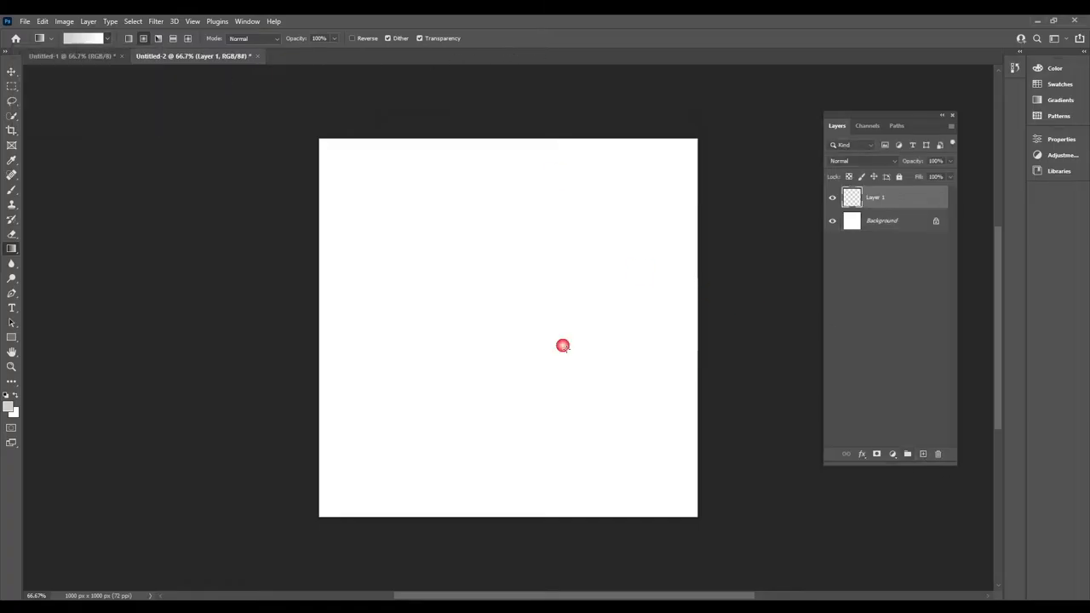
pyautogui.moveTo(351, 474); pyautogui.dragTo(361, 434)
pyautogui.click(351, 39)
pyautogui.moveTo(387, 475); pyautogui.dragTo(534, 329)
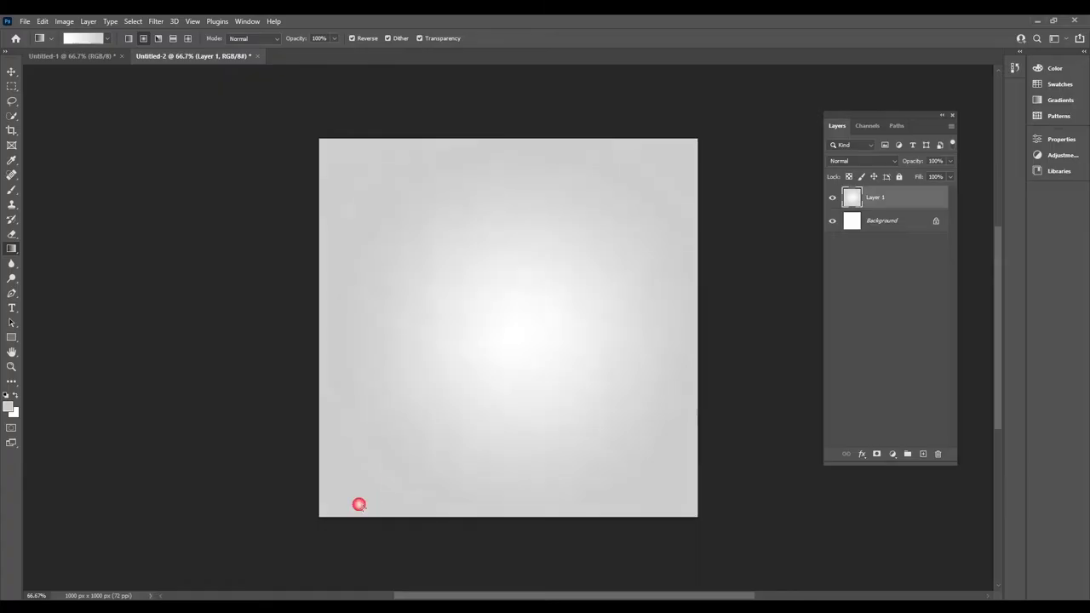
pyautogui.click(11, 72)
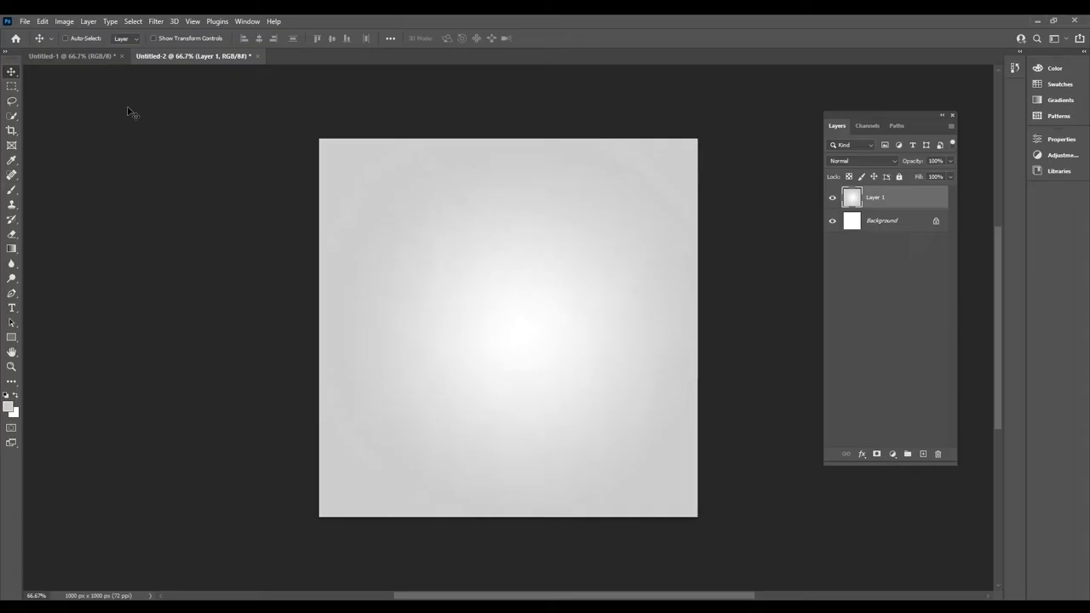
pyautogui.click(25, 22)
# Step: Bring the grass island from 14.png into the document as a smart object
pyautogui.click(30, 40)
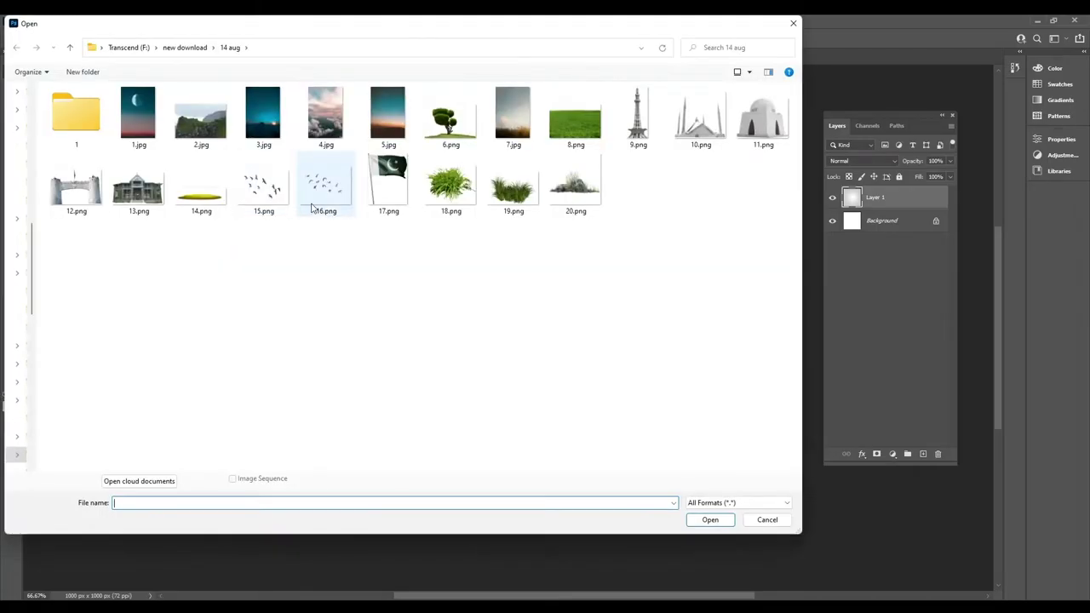
pyautogui.doubleClick(201, 186)
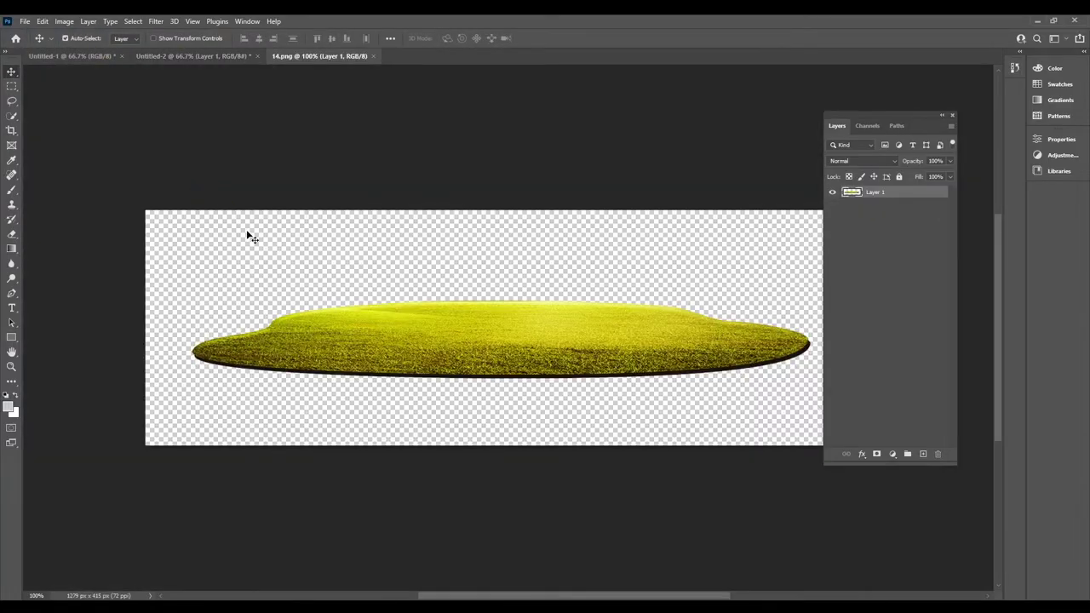
pyautogui.moveTo(445, 355)
pyautogui.mouseDown()
pyautogui.moveTo(188, 58)
pyautogui.moveTo(406, 322)
pyautogui.moveTo(517, 358)
pyautogui.moveTo(504, 369)
pyautogui.moveTo(507, 395)
pyautogui.mouseUp()
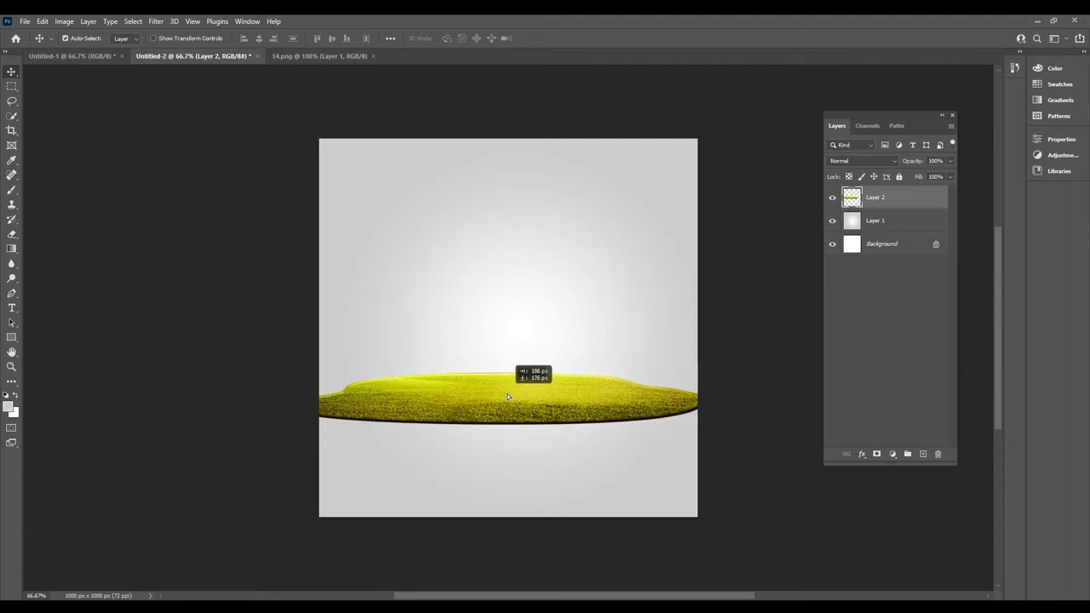
pyautogui.rightClick(923, 206)
pyautogui.click(964, 278)
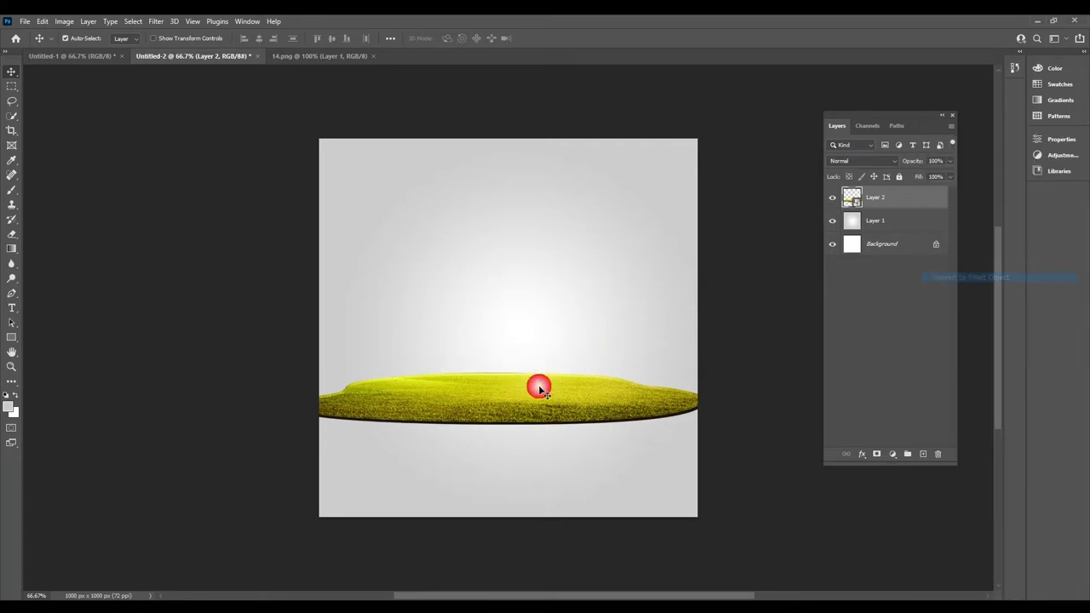
# Step: Apply a Hue/Saturation smart filter lowering saturation to about -14, then close 14.png
pyautogui.click(64, 22)
pyautogui.moveTo(71, 34)
pyautogui.click(160, 57)
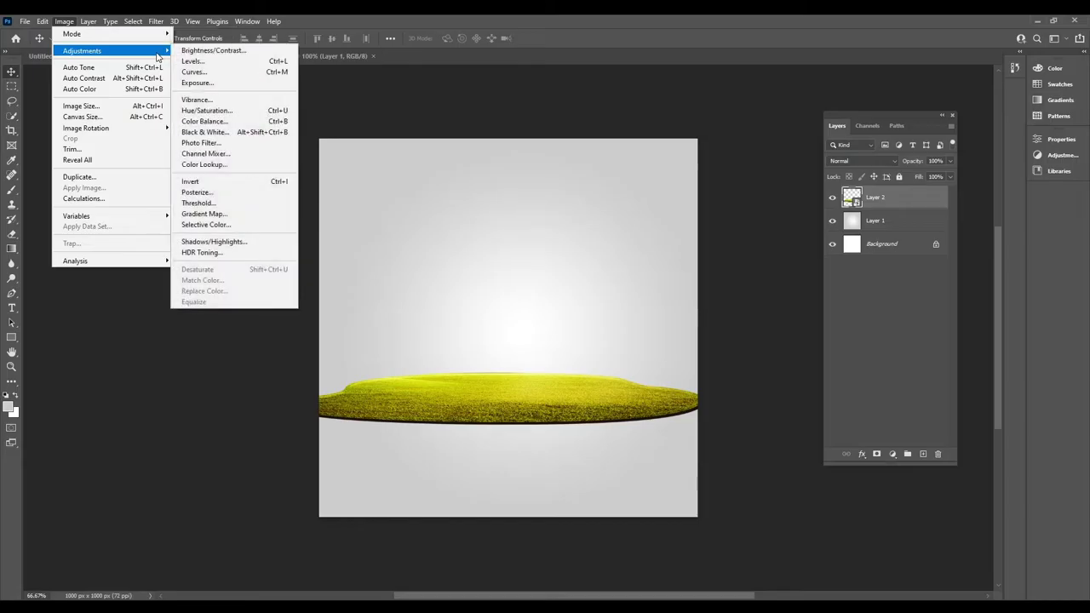
pyautogui.click(259, 111)
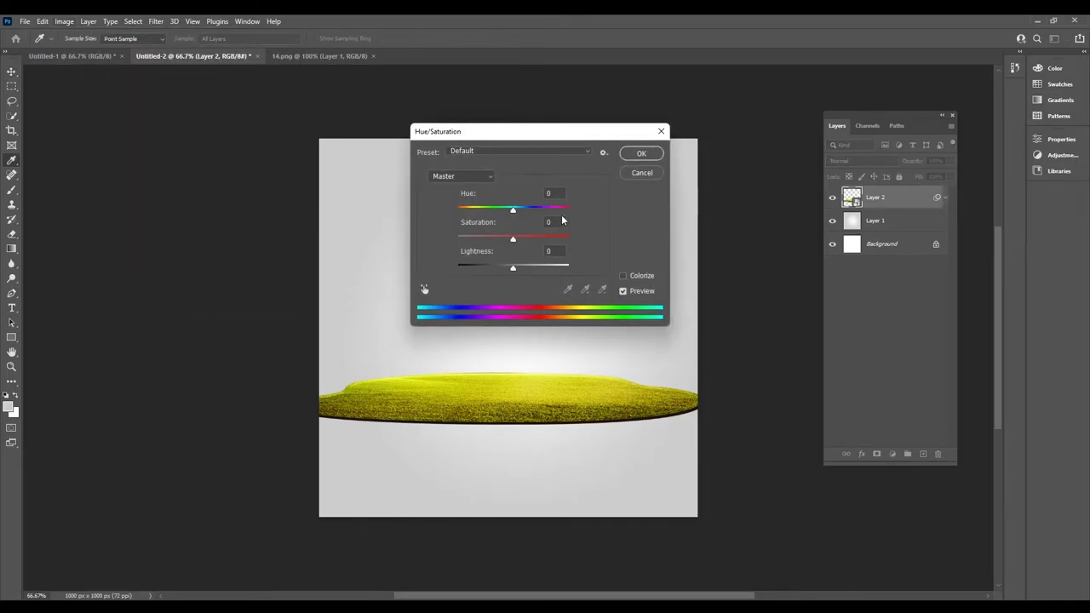
pyautogui.moveTo(511, 241); pyautogui.dragTo(506, 241)
pyautogui.click(641, 153)
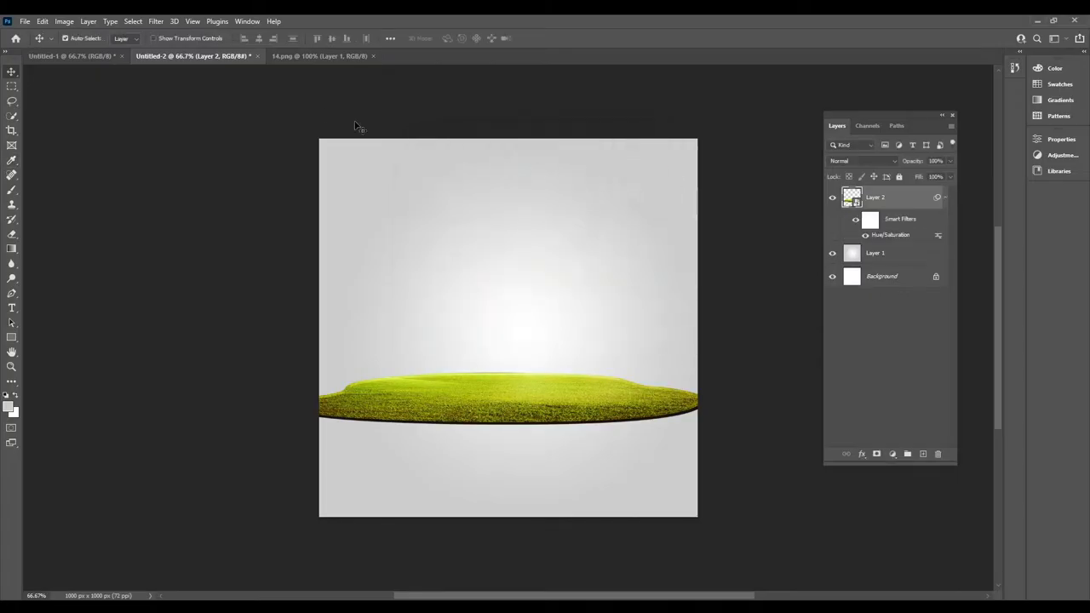
pyautogui.click(372, 56)
# Step: Bring the minaret tower from 9.png into the document as a smart object
pyautogui.click(24, 20)
pyautogui.click(34, 48)
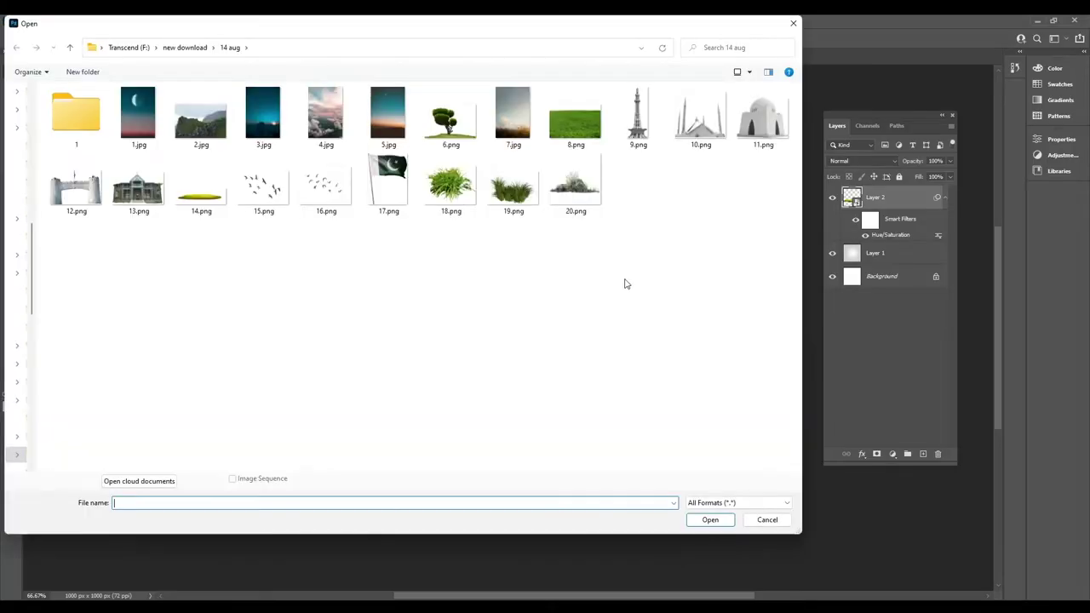
pyautogui.doubleClick(638, 119)
pyautogui.moveTo(519, 362)
pyautogui.mouseDown()
pyautogui.moveTo(219, 60)
pyautogui.moveTo(601, 360)
pyautogui.moveTo(529, 292)
pyautogui.mouseUp()
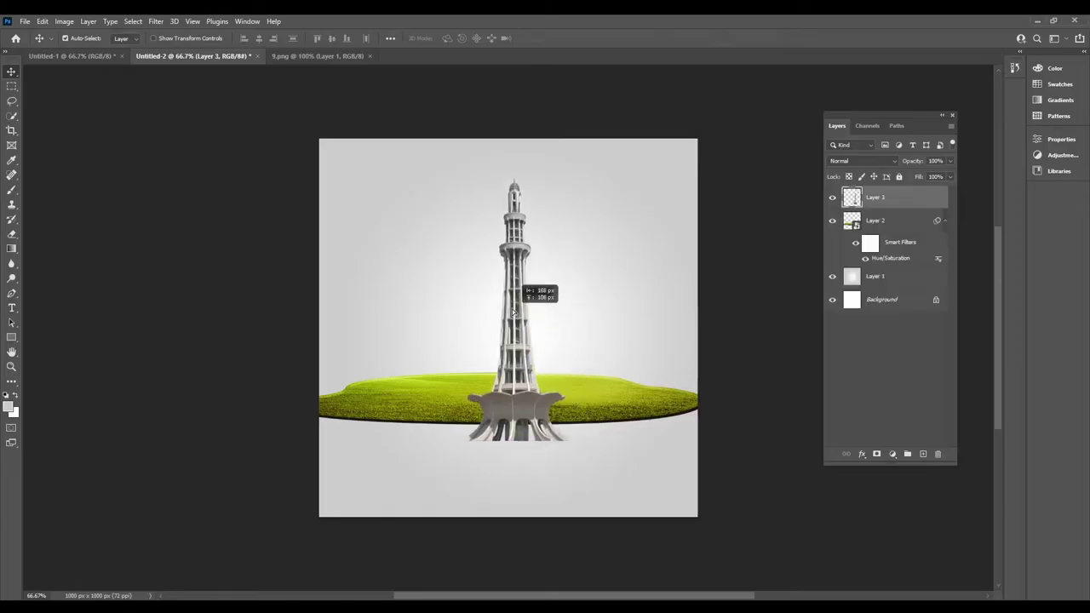
pyautogui.click(867, 250)
pyautogui.rightClick(919, 200)
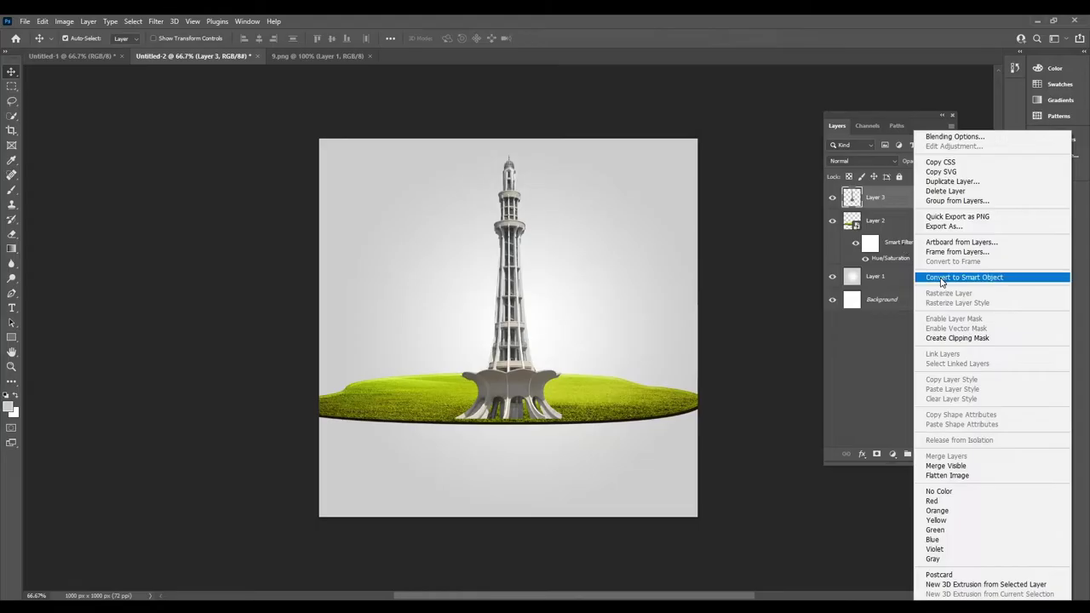
pyautogui.click(925, 275)
# Step: Lower the grass island and scale the tower to about 74%, horizontally centred
pyautogui.moveTo(601, 402); pyautogui.dragTo(605, 443)
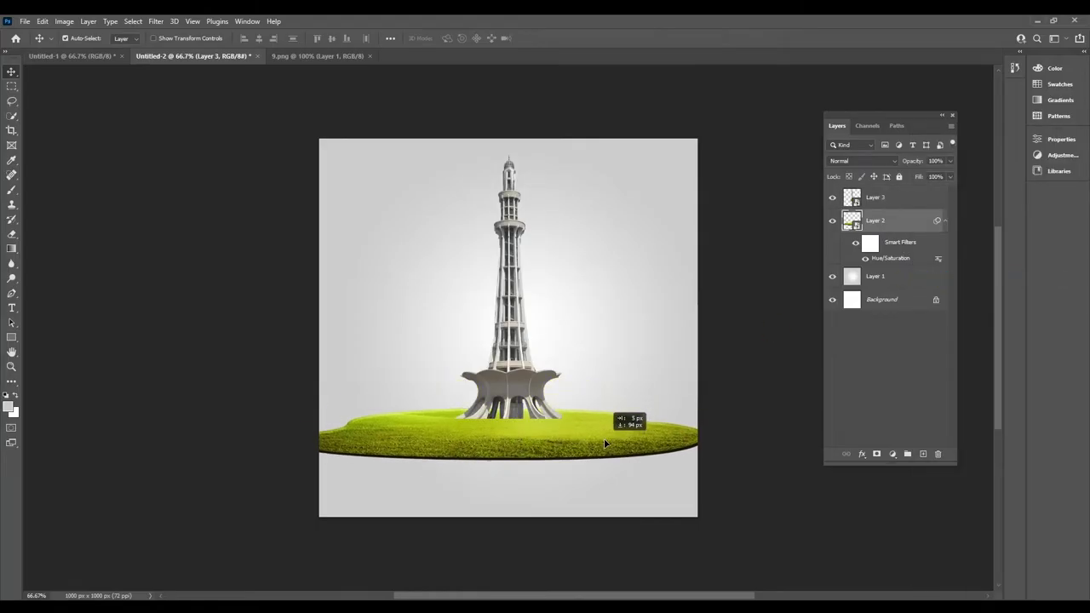
pyautogui.moveTo(528, 387); pyautogui.dragTo(527, 403)
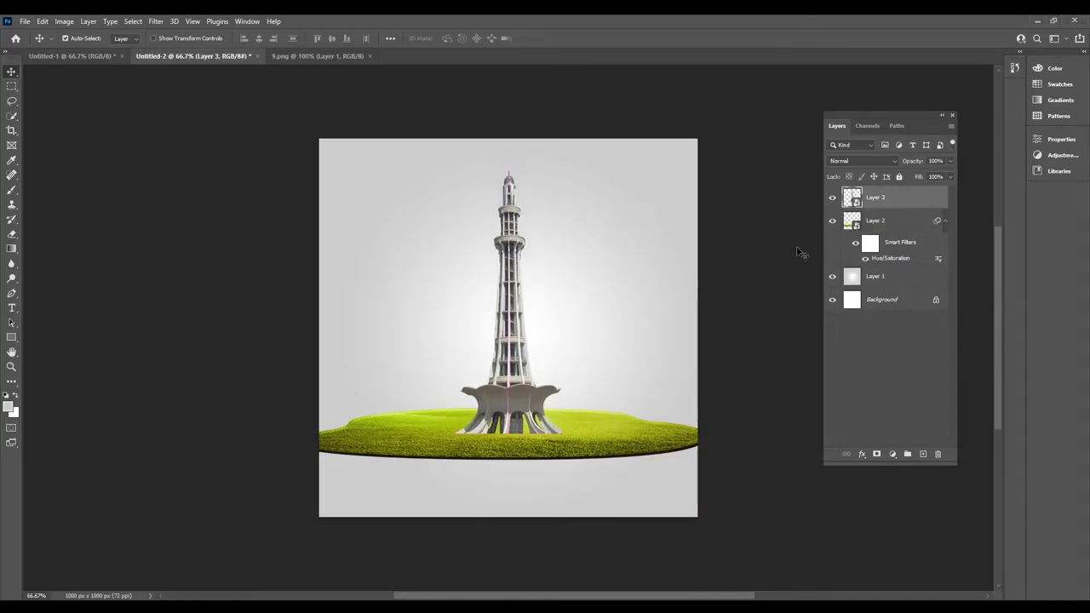
pyautogui.press('ctrl')
pyautogui.click(41, 21)
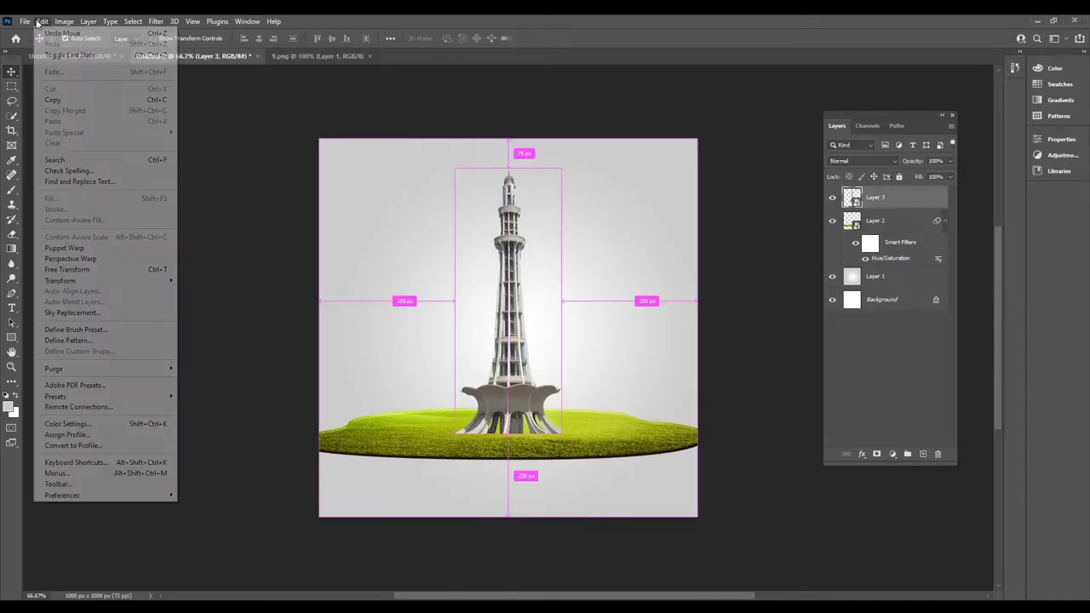
pyautogui.click(83, 270)
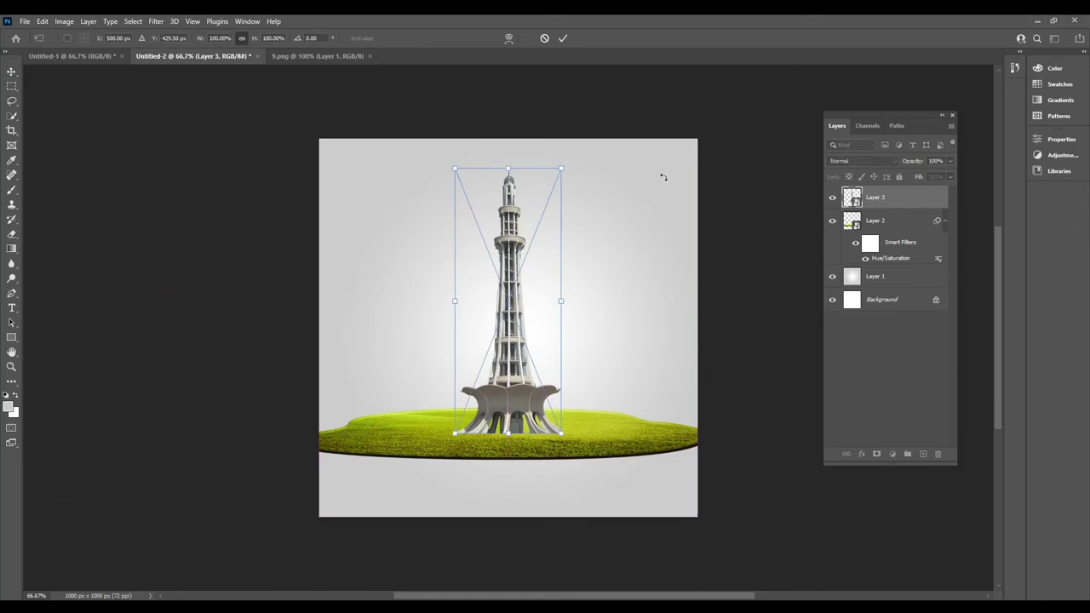
pyautogui.moveTo(571, 179); pyautogui.dragTo(529, 238)
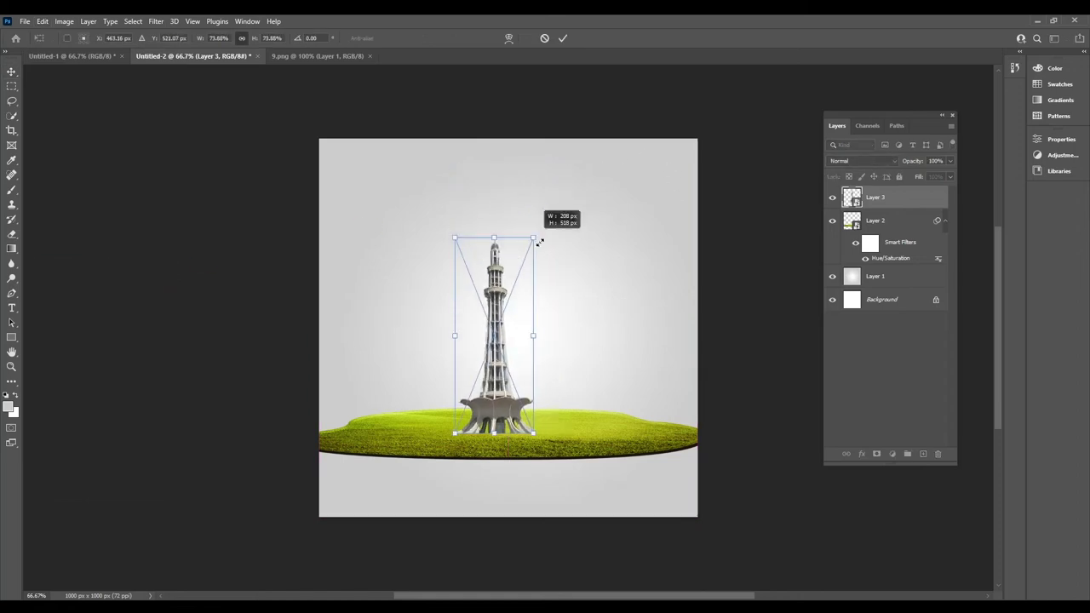
pyautogui.moveTo(501, 315)
pyautogui.mouseDown()
pyautogui.moveTo(511, 317)
pyautogui.moveTo(507, 309)
pyautogui.mouseUp()
pyautogui.doubleClick(503, 311)
# Step: Bring the mausoleum from 11.png in as a smart object placed behind the tower
pyautogui.click(24, 22)
pyautogui.click(37, 43)
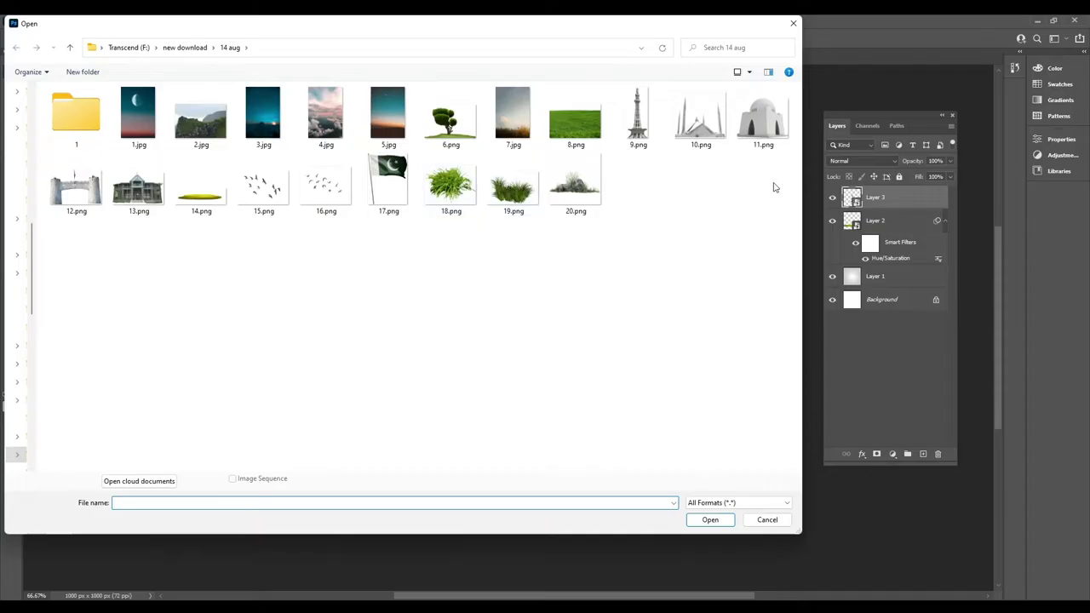
pyautogui.doubleClick(763, 119)
pyautogui.moveTo(610, 332)
pyautogui.mouseDown()
pyautogui.moveTo(180, 56)
pyautogui.moveTo(494, 328)
pyautogui.mouseUp()
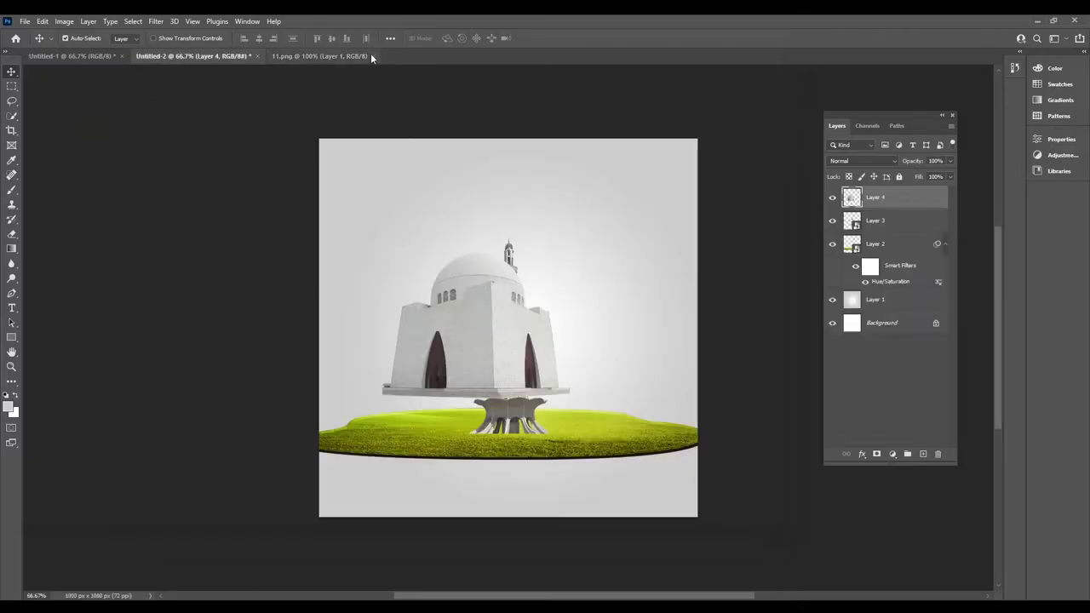
pyautogui.rightClick(942, 204)
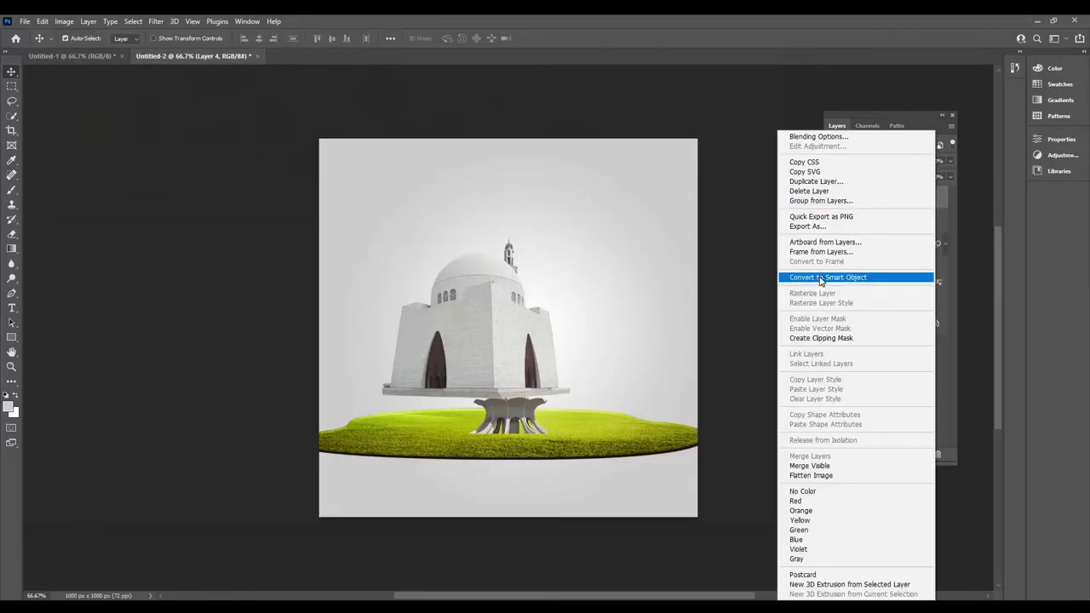
pyautogui.click(827, 281)
pyautogui.moveTo(925, 201); pyautogui.dragTo(903, 232)
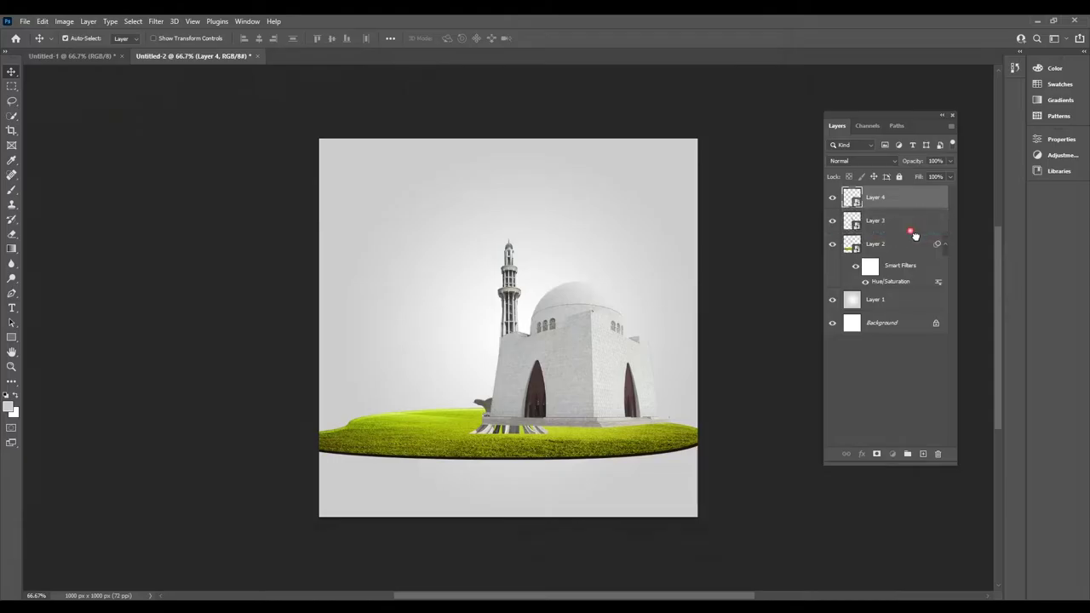
# Step: Scale the mausoleum down to about 83% and position it on the right of the grass
pyautogui.click(41, 22)
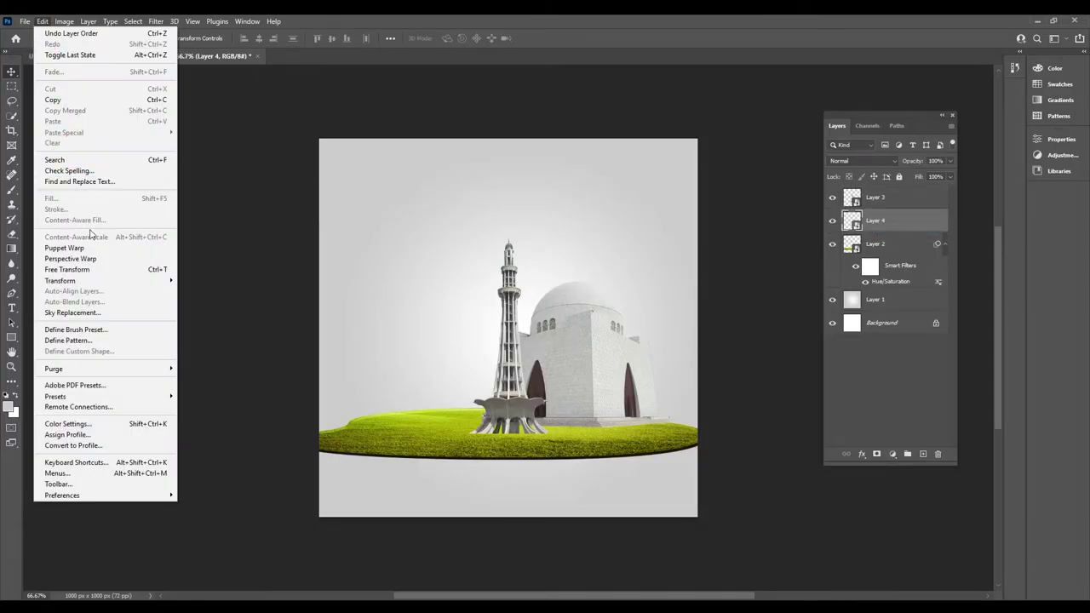
pyautogui.click(94, 271)
pyautogui.moveTo(682, 274); pyautogui.dragTo(651, 289)
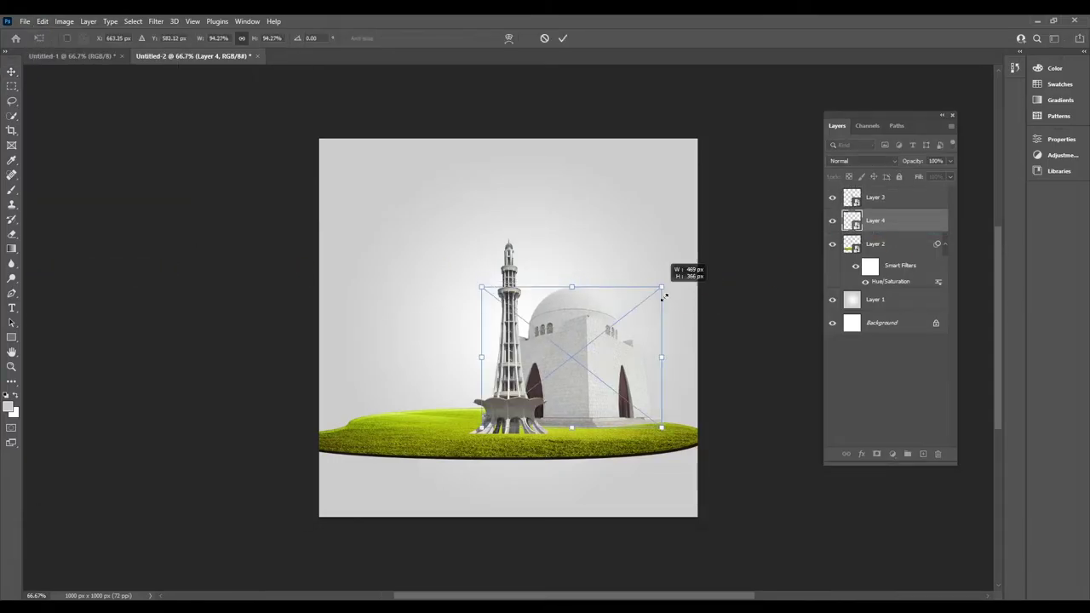
pyautogui.moveTo(579, 359); pyautogui.dragTo(622, 373)
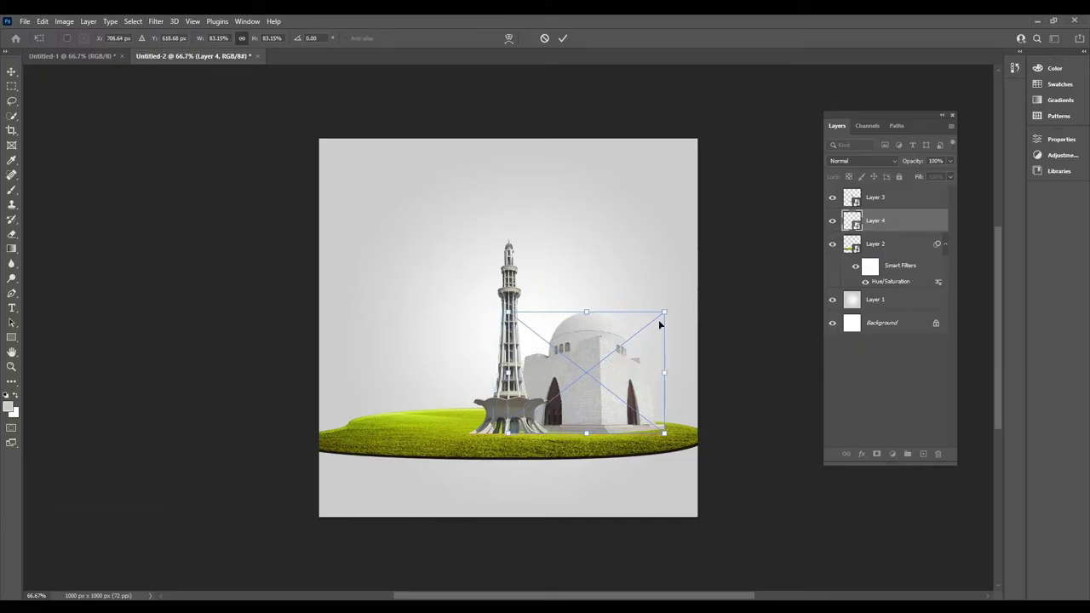
pyautogui.moveTo(659, 324); pyautogui.dragTo(661, 367)
pyautogui.press('Return')
# Step: Bring the Faisal Mosque from 10.png into the document as a smart object
pyautogui.click(25, 21)
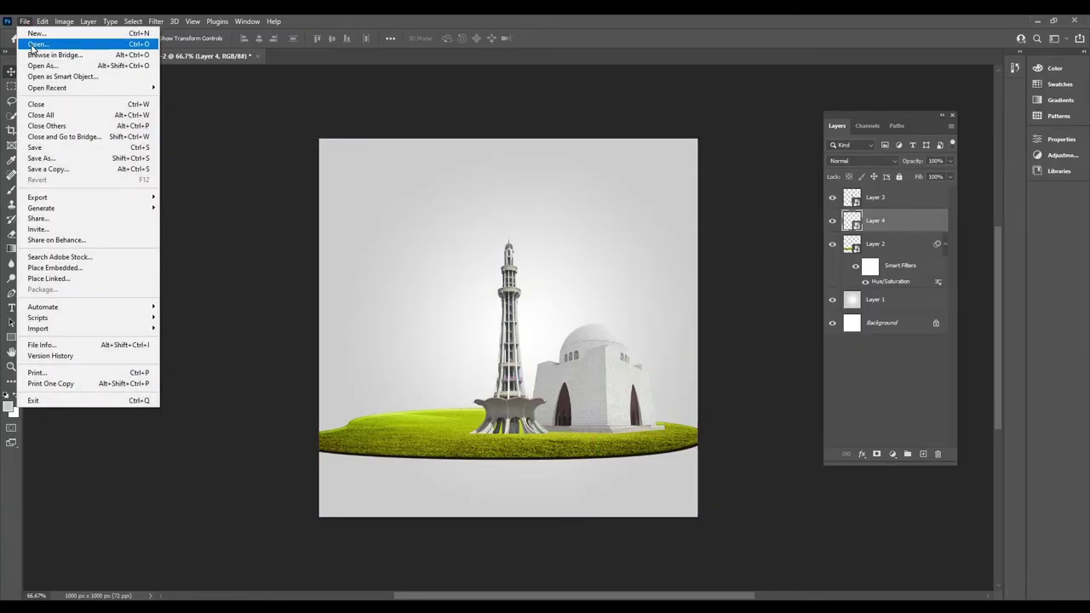
pyautogui.click(36, 48)
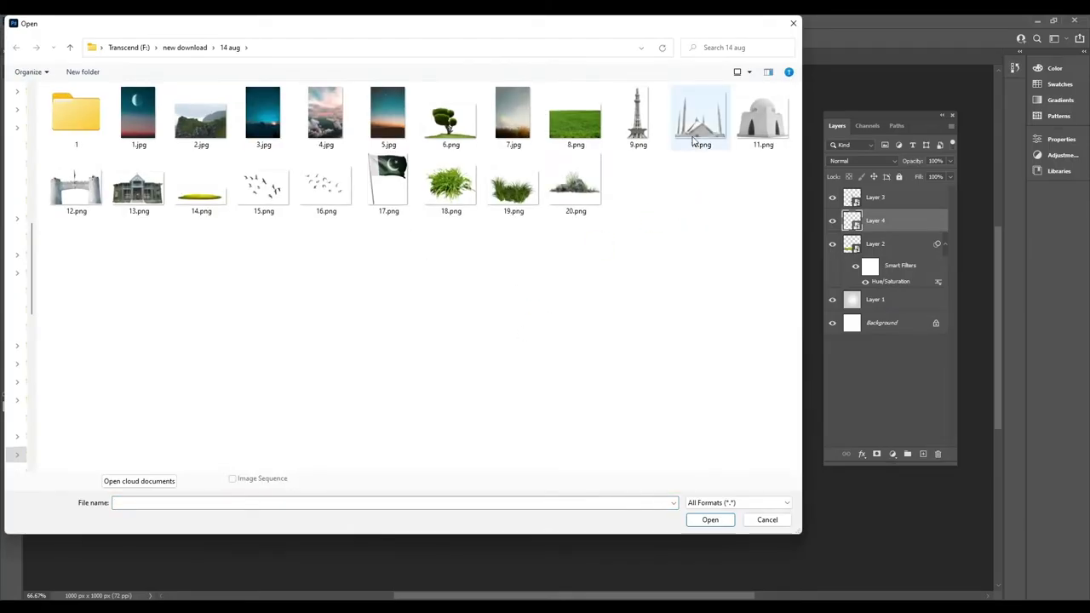
pyautogui.doubleClick(700, 119)
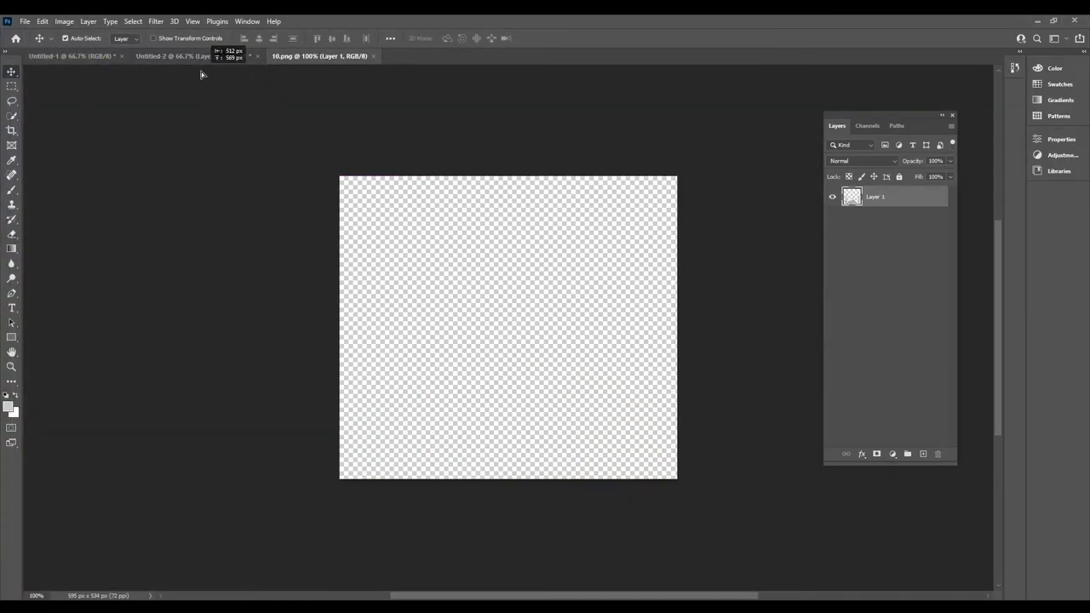
pyautogui.moveTo(366, 242); pyautogui.dragTo(374, 334)
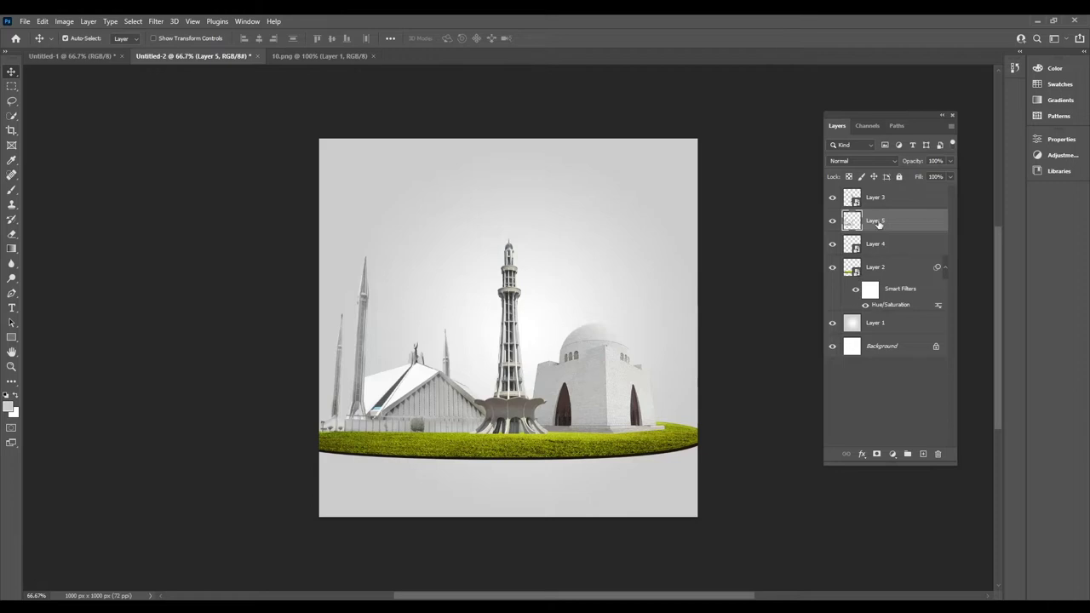
pyautogui.rightClick(915, 224)
pyautogui.click(945, 277)
# Step: Flip the mosque horizontally and shrink it to about two-thirds size
pyautogui.click(41, 21)
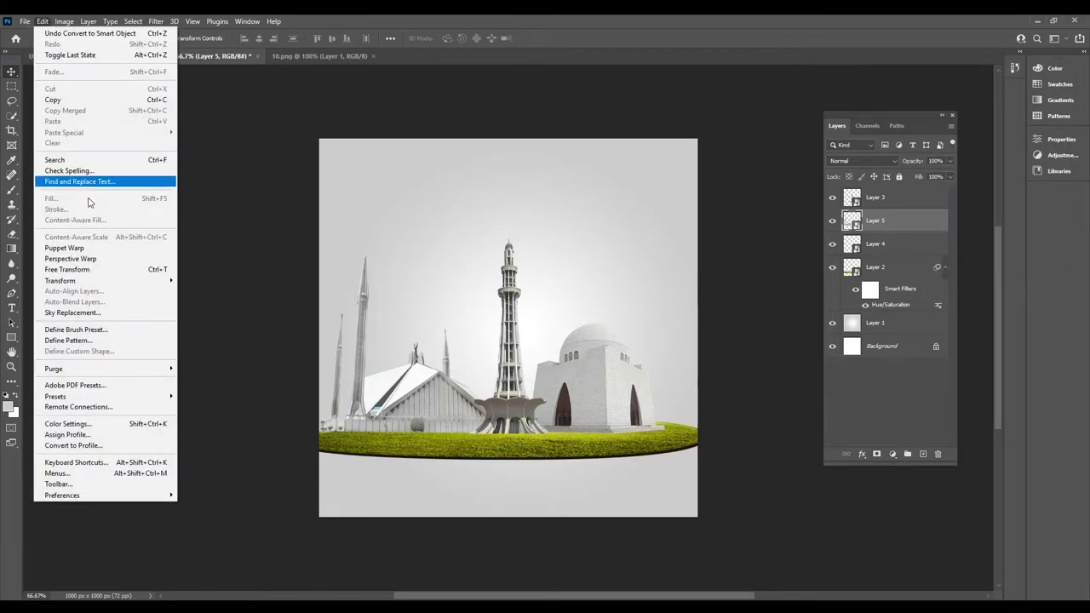
pyautogui.click(67, 269)
pyautogui.rightClick(384, 339)
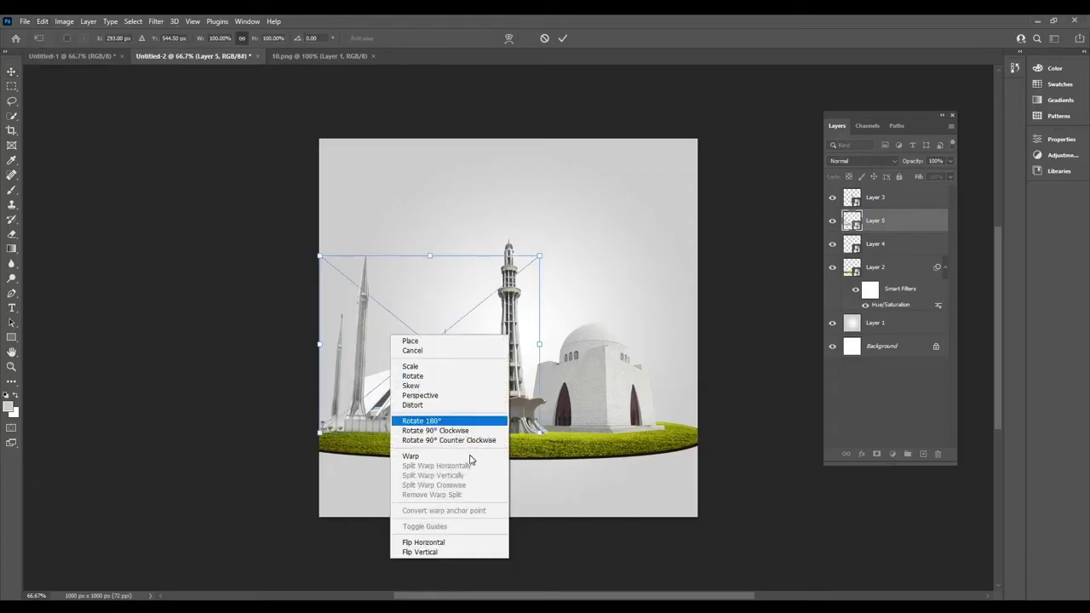
pyautogui.click(473, 601)
pyautogui.moveTo(540, 270); pyautogui.dragTo(467, 328)
pyautogui.moveTo(395, 414); pyautogui.dragTo(433, 413)
pyautogui.press('Return')
# Step: Toggle snapping, place the mosque just left of the tower, and close 10.png
pyautogui.click(192, 21)
pyautogui.click(220, 290)
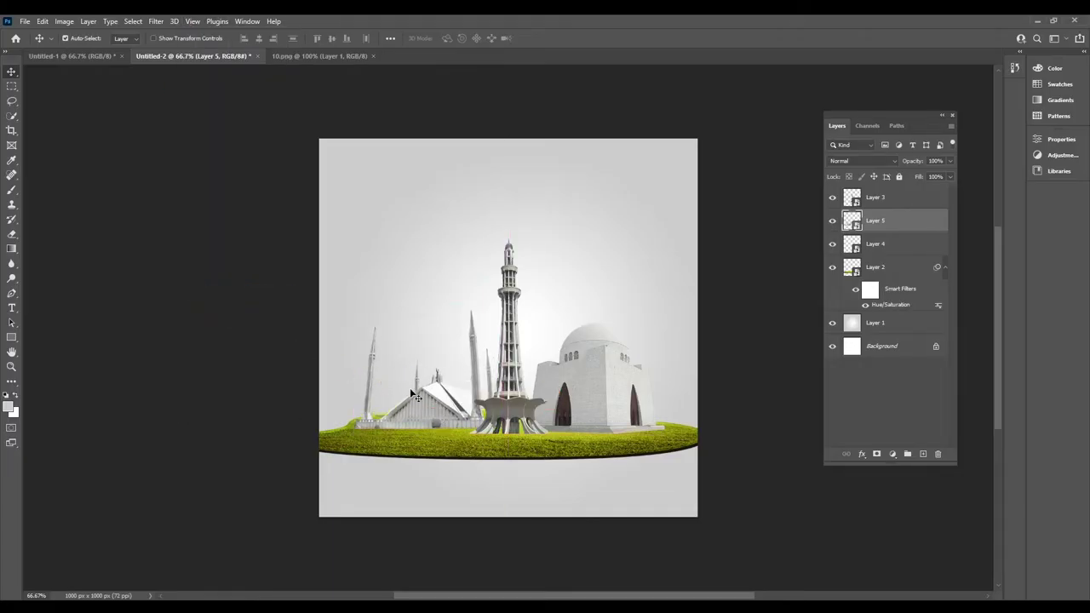
pyautogui.moveTo(408, 391); pyautogui.dragTo(462, 400)
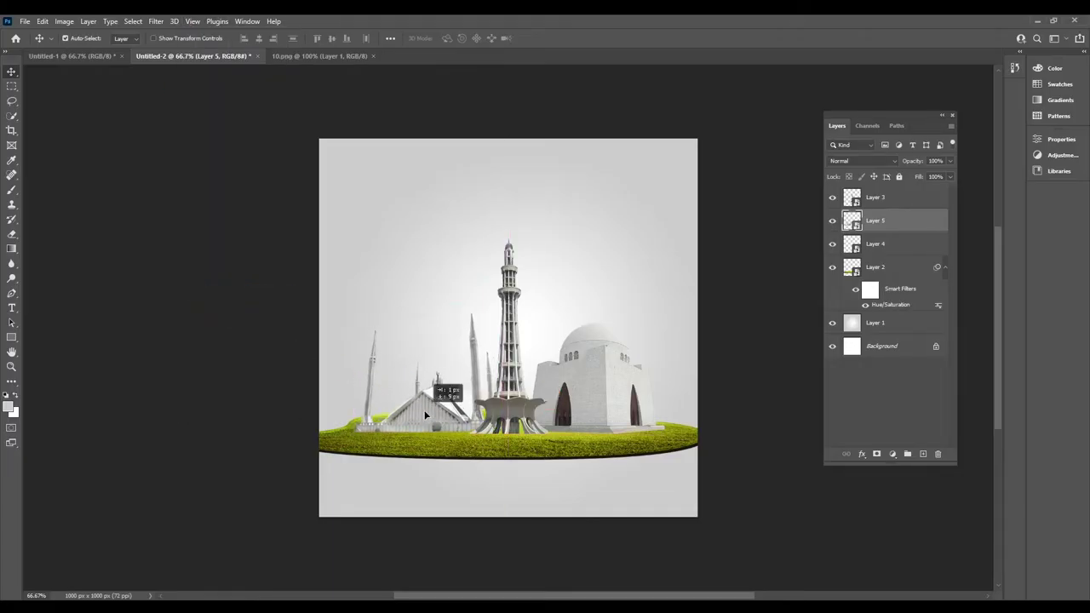
pyautogui.click(374, 56)
# Step: Bring the stone gate from 12.png into the composition as a smart object
pyautogui.click(25, 22)
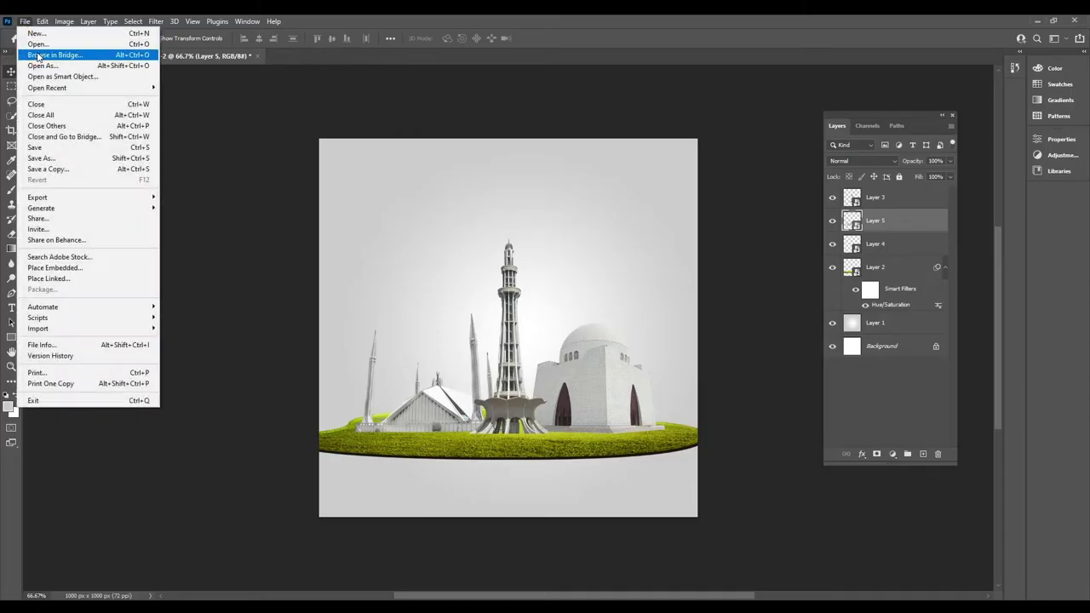
pyautogui.click(38, 45)
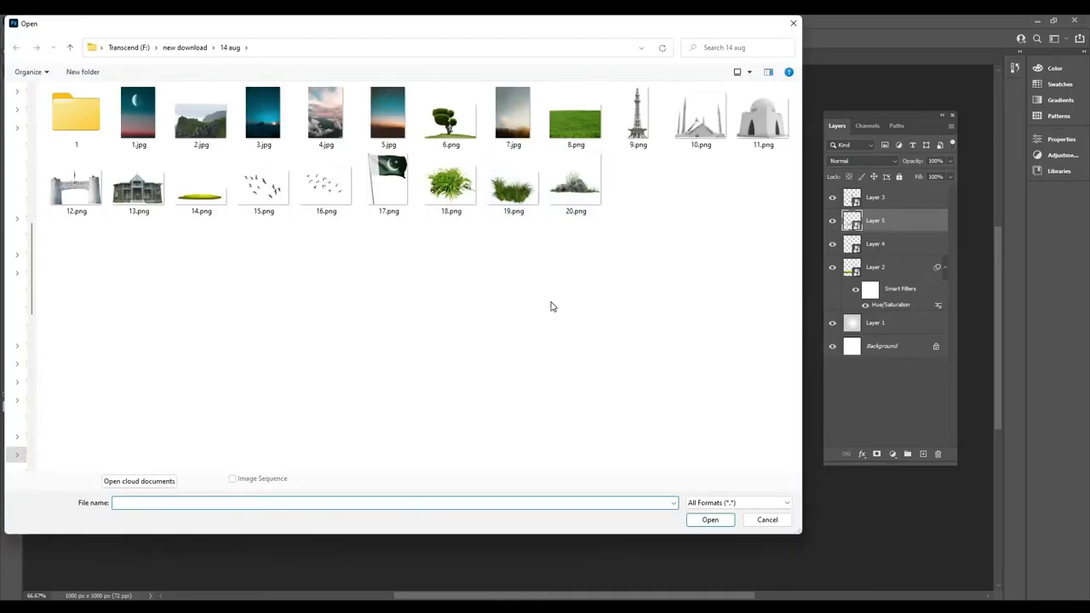
pyautogui.doubleClick(77, 194)
pyautogui.moveTo(499, 289); pyautogui.dragTo(394, 249)
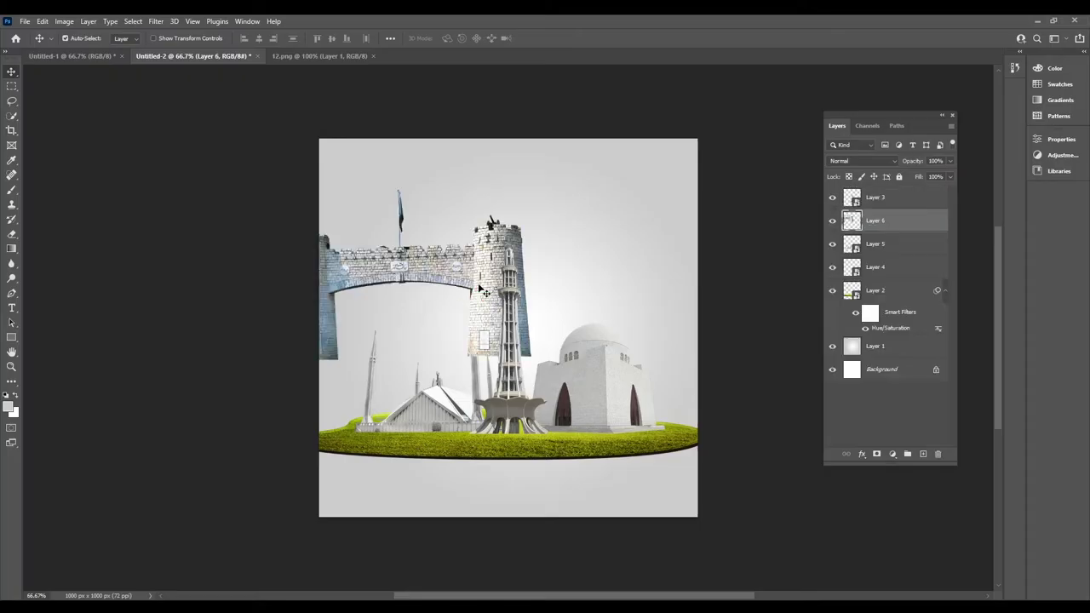
pyautogui.moveTo(393, 249); pyautogui.dragTo(434, 286)
pyautogui.rightClick(924, 223)
pyautogui.click(971, 277)
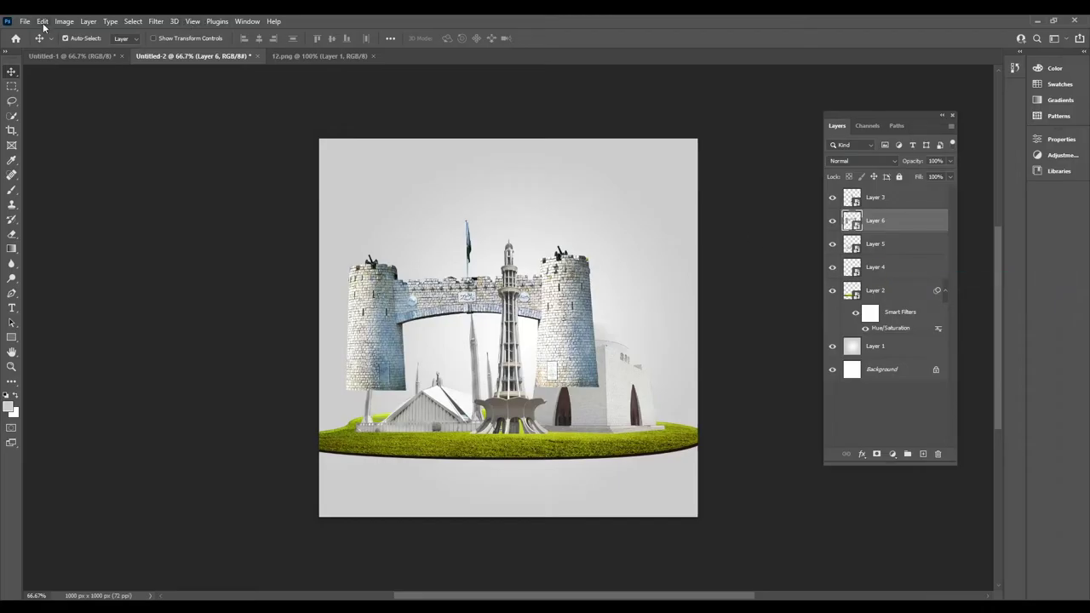
# Step: Shrink the gate to about 30%, rotate it slightly, and move it to the grass's left edge
pyautogui.click(41, 22)
pyautogui.click(77, 270)
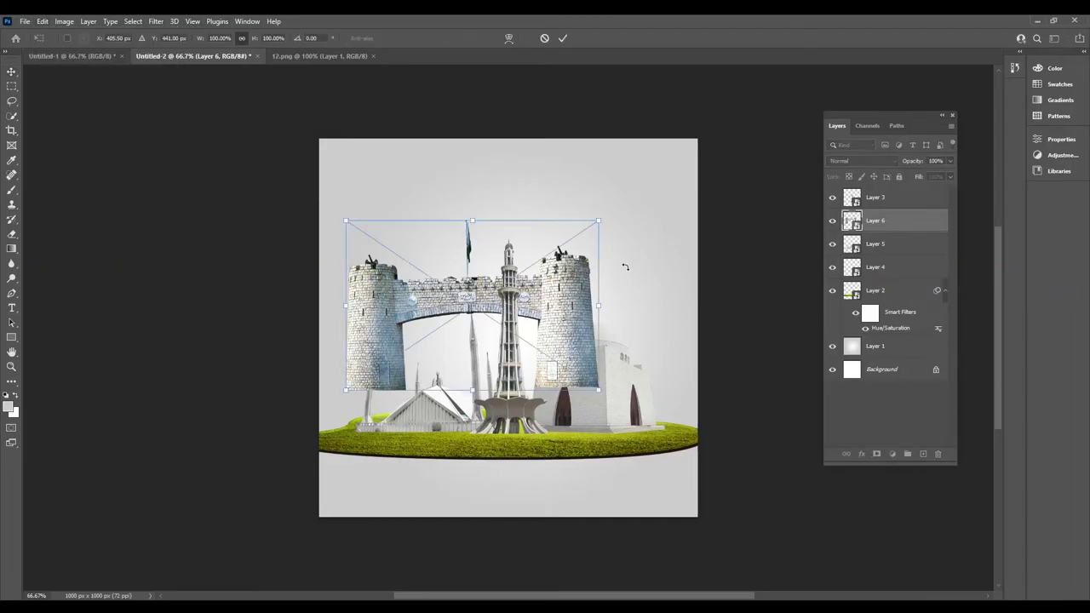
pyautogui.moveTo(600, 227)
pyautogui.mouseDown()
pyautogui.moveTo(464, 307)
pyautogui.moveTo(569, 355)
pyautogui.moveTo(458, 348)
pyautogui.mouseUp()
pyautogui.moveTo(443, 400); pyautogui.dragTo(450, 403)
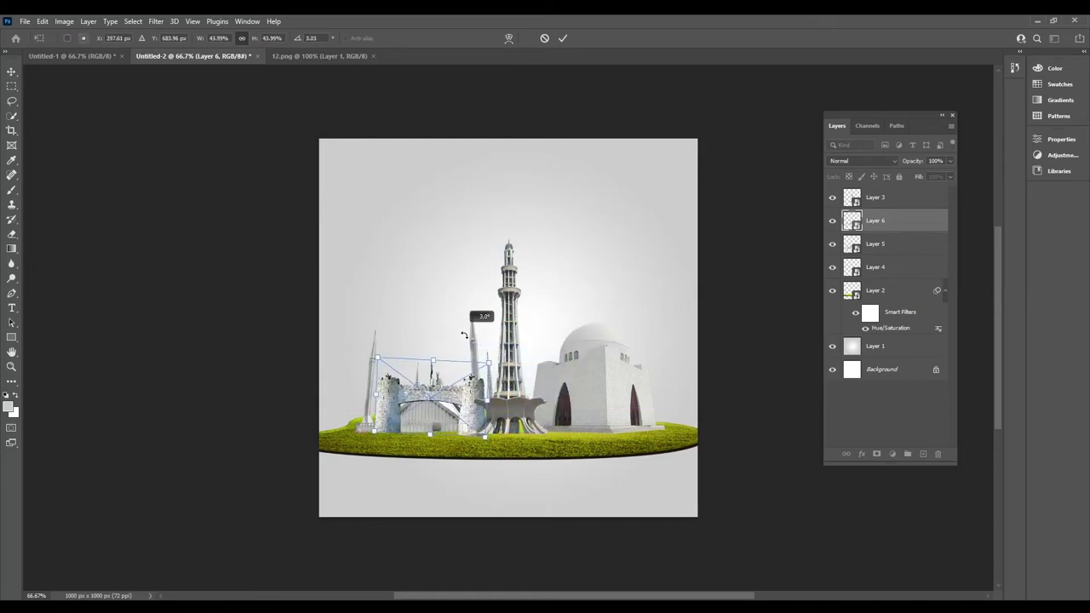
pyautogui.moveTo(543, 401)
pyautogui.mouseDown()
pyautogui.moveTo(652, 391)
pyautogui.moveTo(654, 368)
pyautogui.moveTo(646, 355)
pyautogui.moveTo(540, 409)
pyautogui.mouseUp()
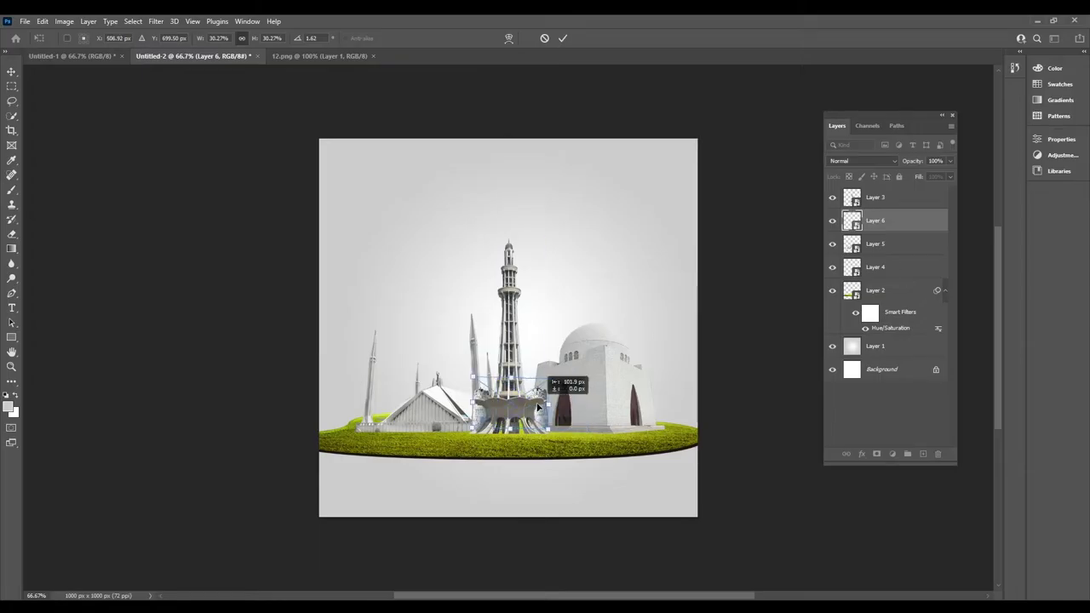
pyautogui.moveTo(539, 408); pyautogui.dragTo(409, 411)
pyautogui.press('Return')
# Step: Move the gate layer behind the other monuments and close 12.png
pyautogui.moveTo(934, 226); pyautogui.dragTo(900, 293)
pyautogui.click(455, 400)
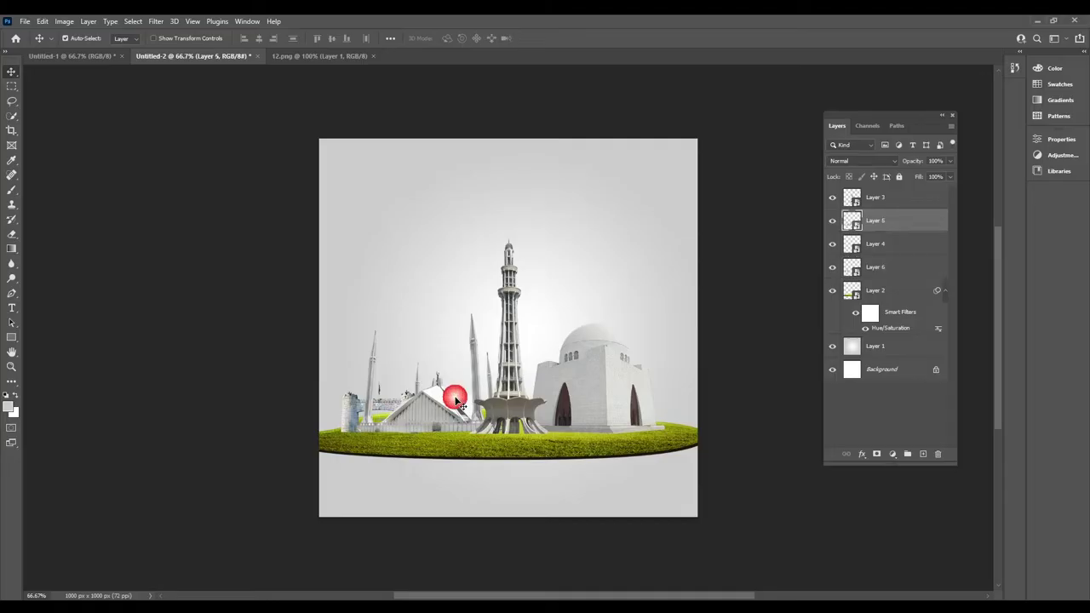
pyautogui.click(583, 380)
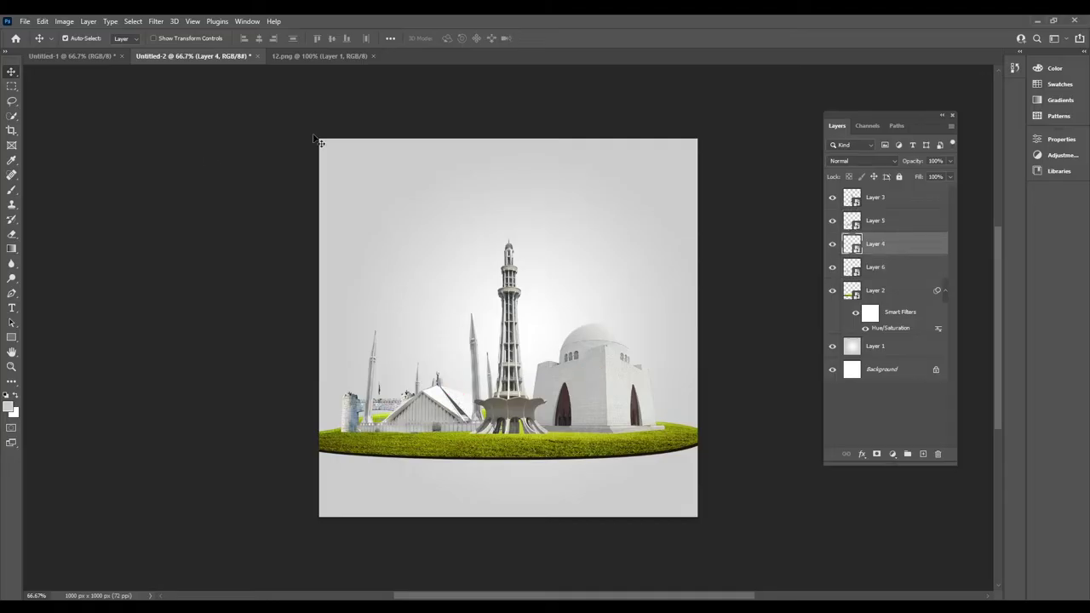
pyautogui.click(375, 56)
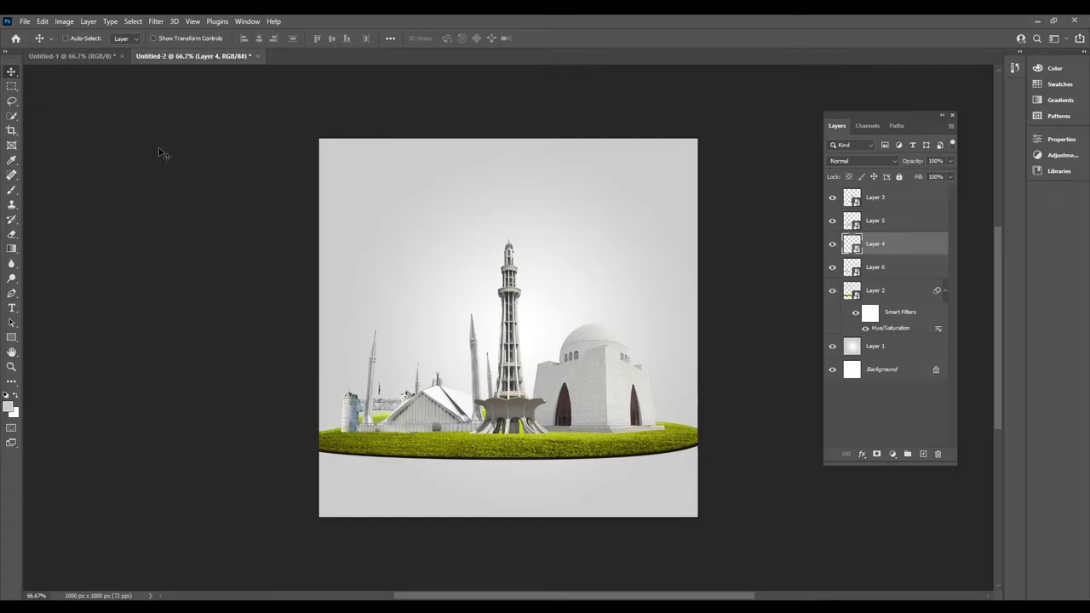
pyautogui.click(25, 20)
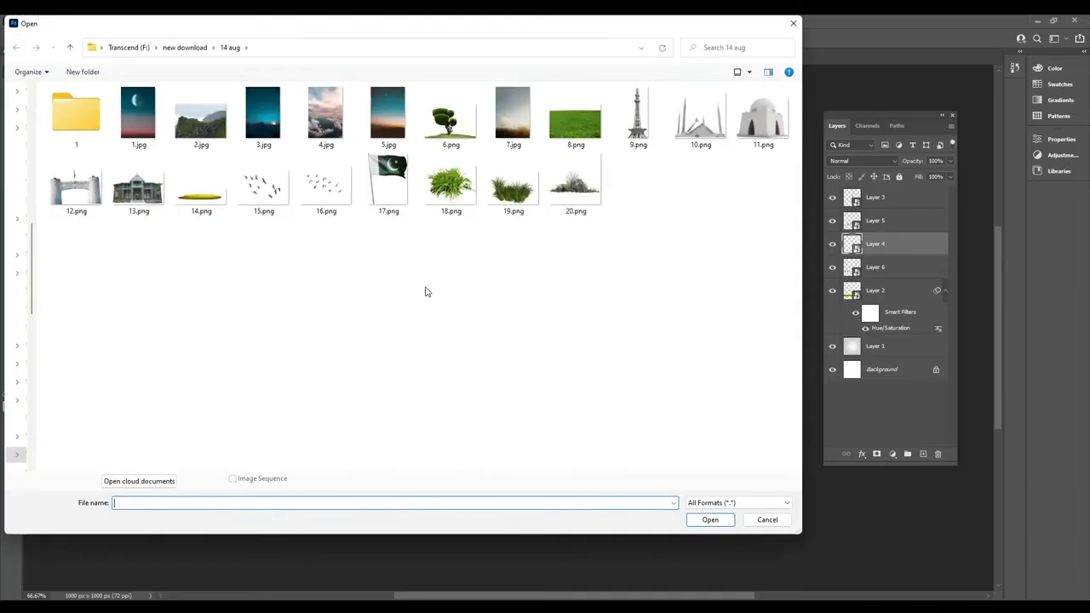
# Step: Bring the grass clump from 19.png in as a smart object at the top of the layer stack
pyautogui.doubleClick(528, 217)
pyautogui.moveTo(466, 334)
pyautogui.mouseDown()
pyautogui.moveTo(195, 70)
pyautogui.moveTo(374, 298)
pyautogui.mouseUp()
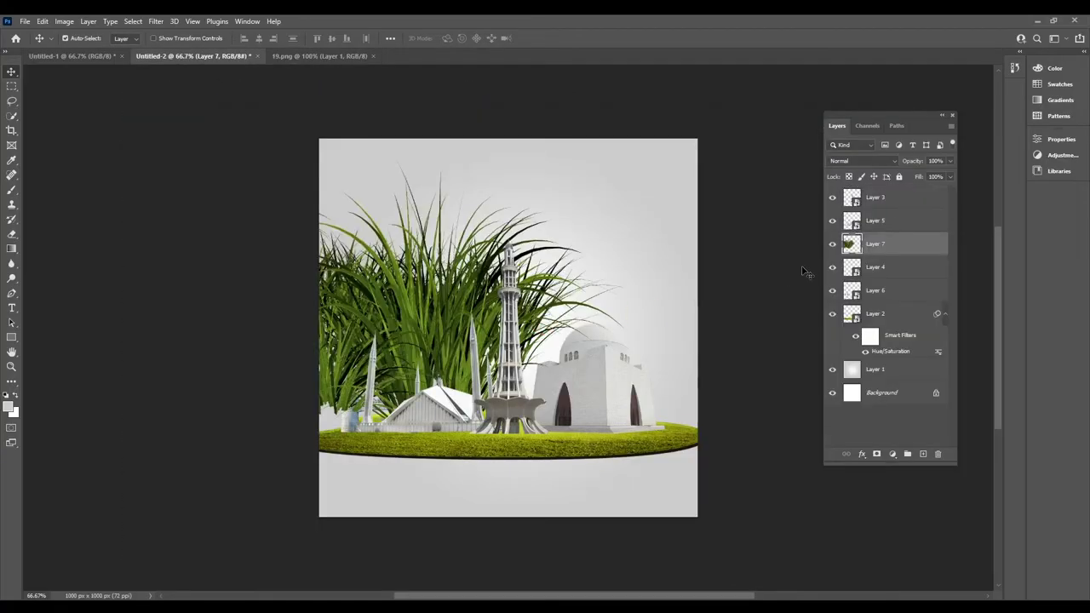
pyautogui.rightClick(923, 249)
pyautogui.click(932, 279)
pyautogui.moveTo(923, 249); pyautogui.dragTo(902, 196)
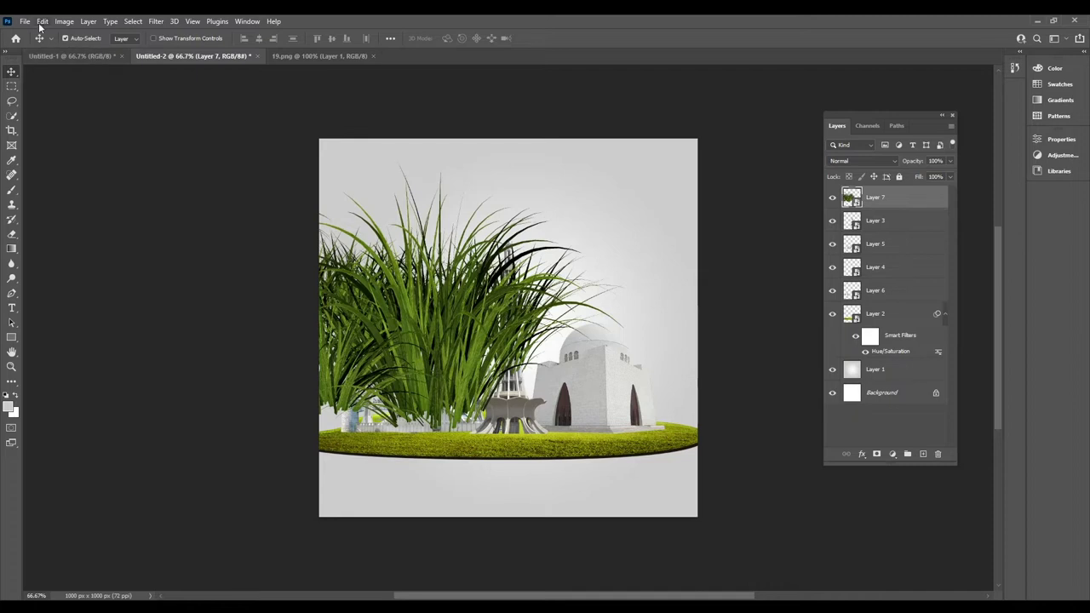
# Step: Shrink the grass clump to a small tuft at the field's left edge
pyautogui.click(41, 23)
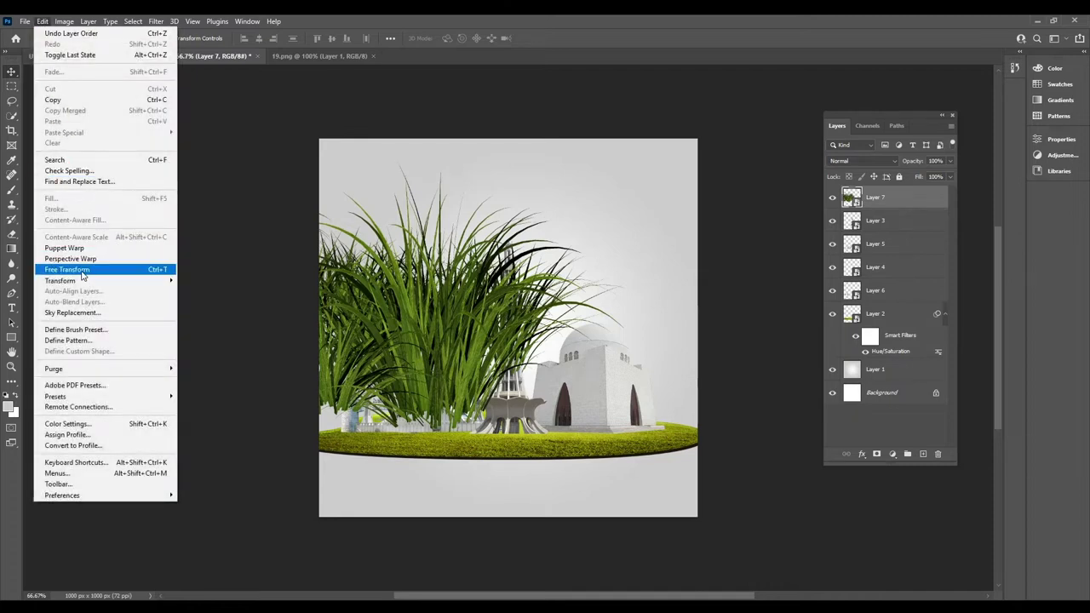
pyautogui.click(83, 270)
pyautogui.moveTo(633, 145); pyautogui.dragTo(311, 316)
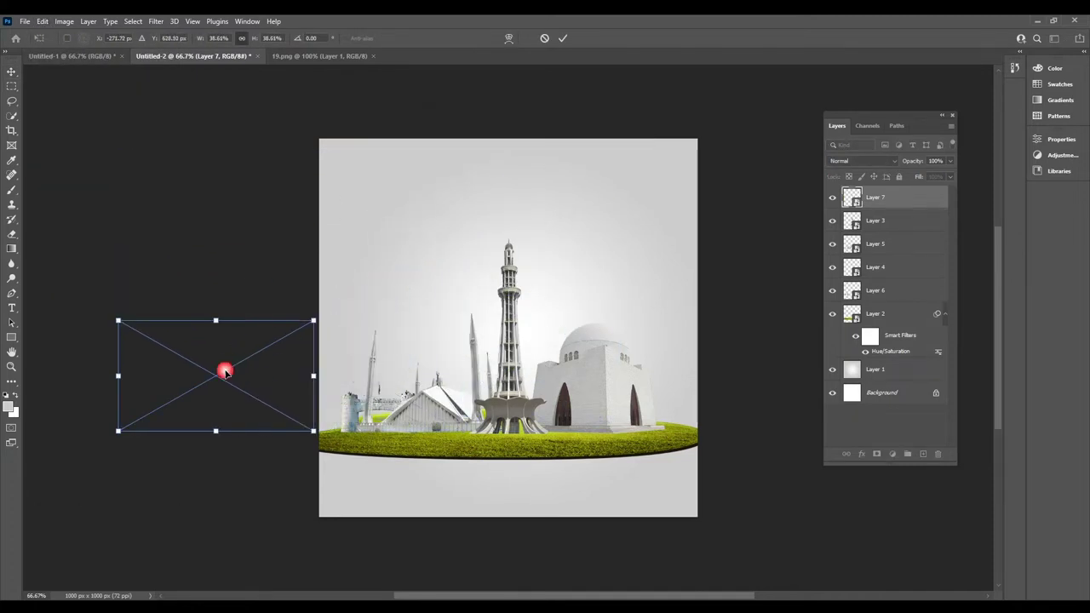
pyautogui.moveTo(222, 370); pyautogui.dragTo(449, 397)
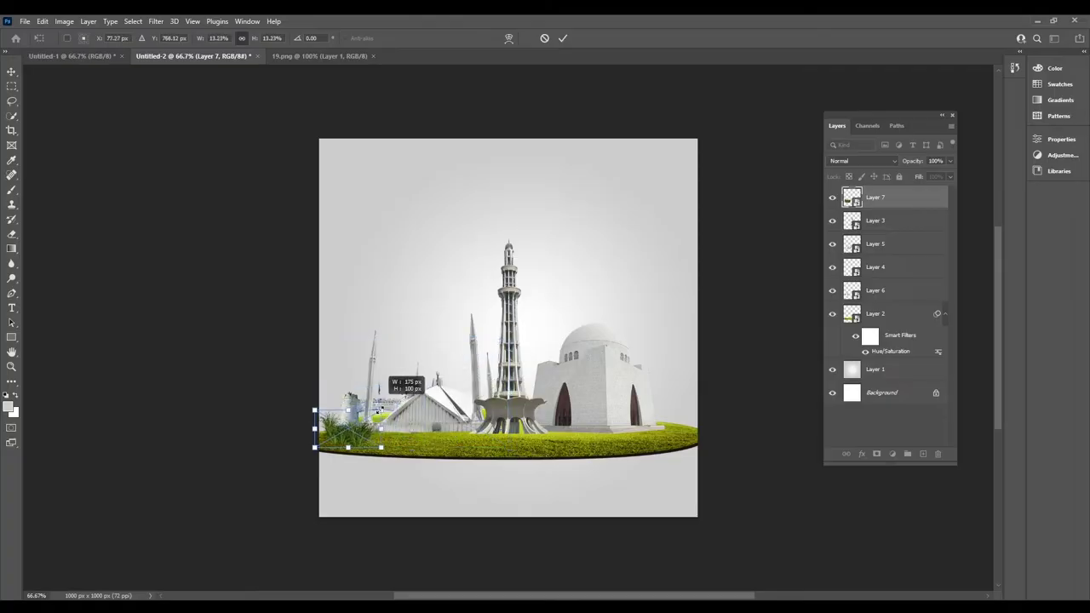
pyautogui.moveTo(518, 344)
pyautogui.mouseDown()
pyautogui.moveTo(375, 408)
pyautogui.moveTo(348, 437)
pyautogui.moveTo(356, 430)
pyautogui.mouseUp()
pyautogui.press('Return')
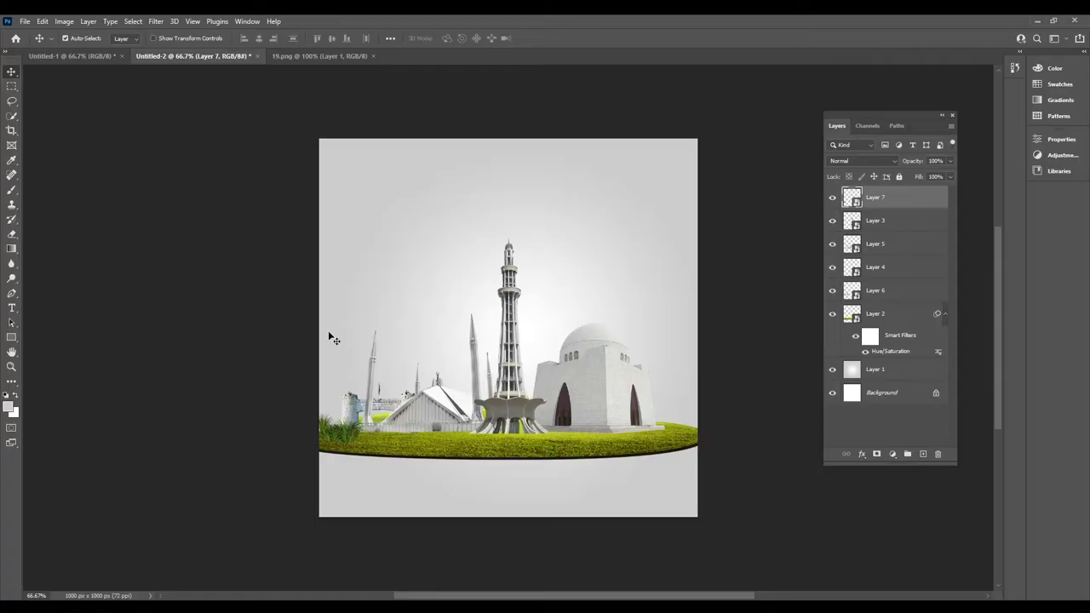
# Step: Apply Hue/Saturation to the tuft with saturation -51 and hue -15
pyautogui.click(65, 21)
pyautogui.moveTo(82, 51)
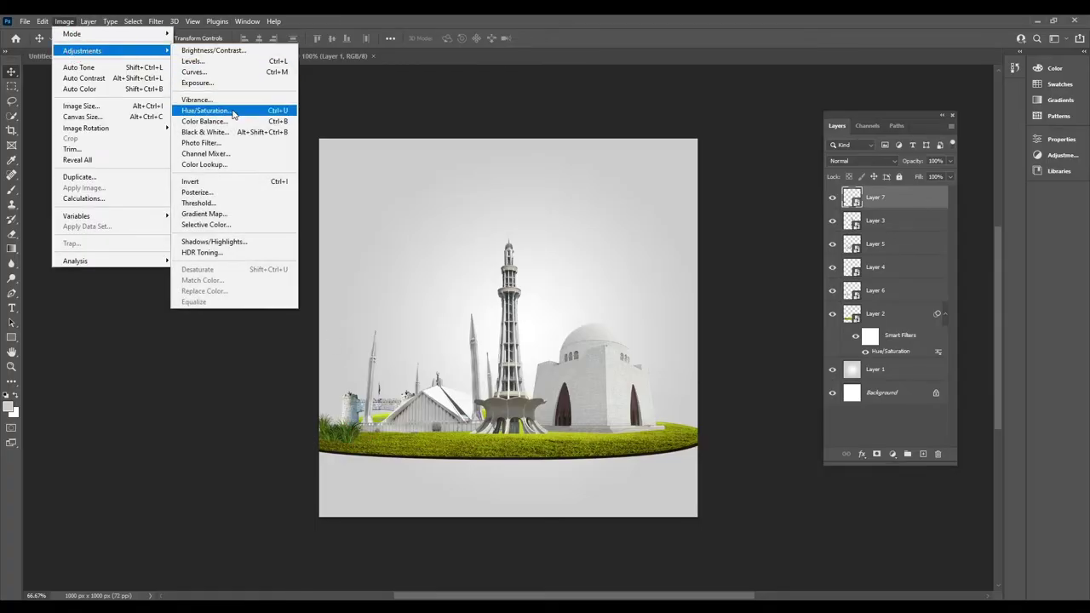
pyautogui.click(232, 111)
pyautogui.moveTo(492, 237); pyautogui.dragTo(486, 242)
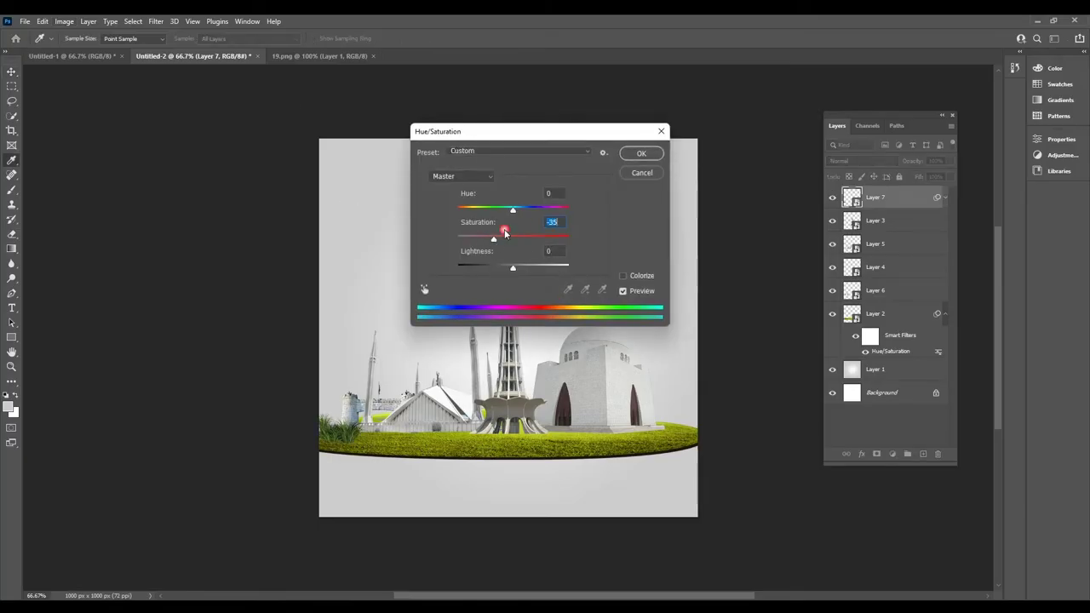
pyautogui.moveTo(515, 210); pyautogui.dragTo(505, 213)
pyautogui.click(640, 156)
pyautogui.press('v')
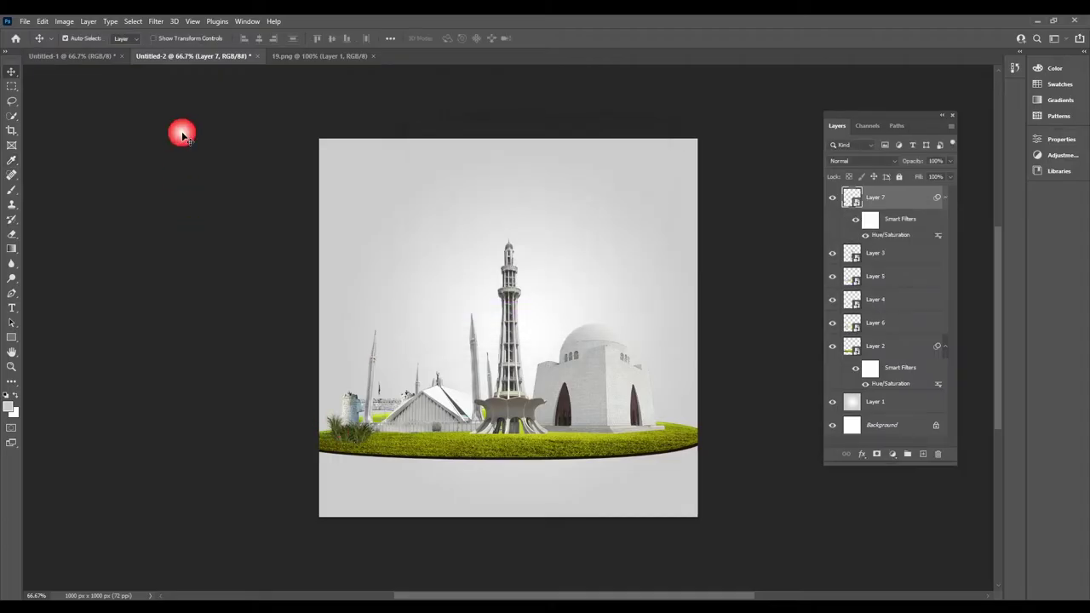
# Step: Nudge the grass tuft slightly into place with Free Transform
pyautogui.click(42, 21)
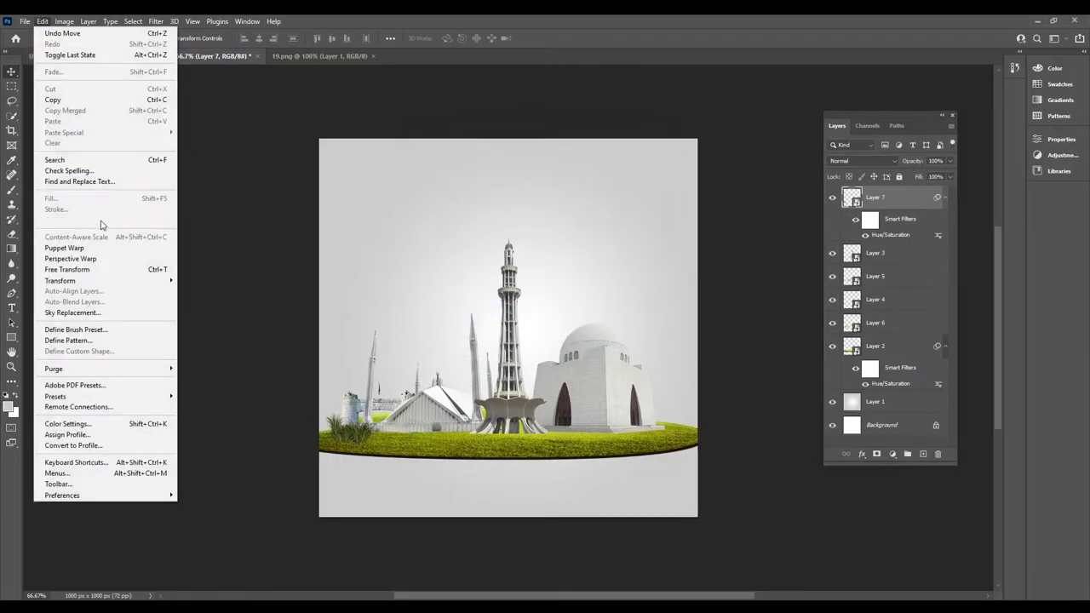
pyautogui.click(66, 269)
pyautogui.moveTo(375, 419); pyautogui.dragTo(354, 429)
pyautogui.press('Return')
# Step: Duplicate the grass tuft and place the copy below the tower at centre
pyautogui.moveTo(913, 201); pyautogui.dragTo(922, 454)
pyautogui.moveTo(351, 438); pyautogui.dragTo(481, 436)
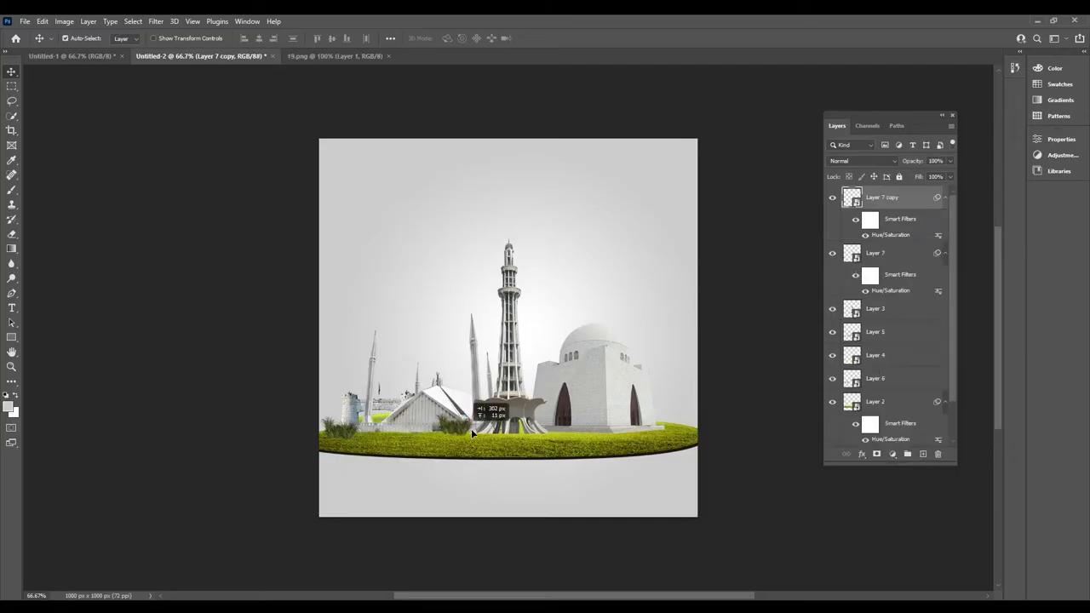
pyautogui.moveTo(920, 204); pyautogui.dragTo(924, 454)
pyautogui.moveTo(465, 433); pyautogui.dragTo(537, 434)
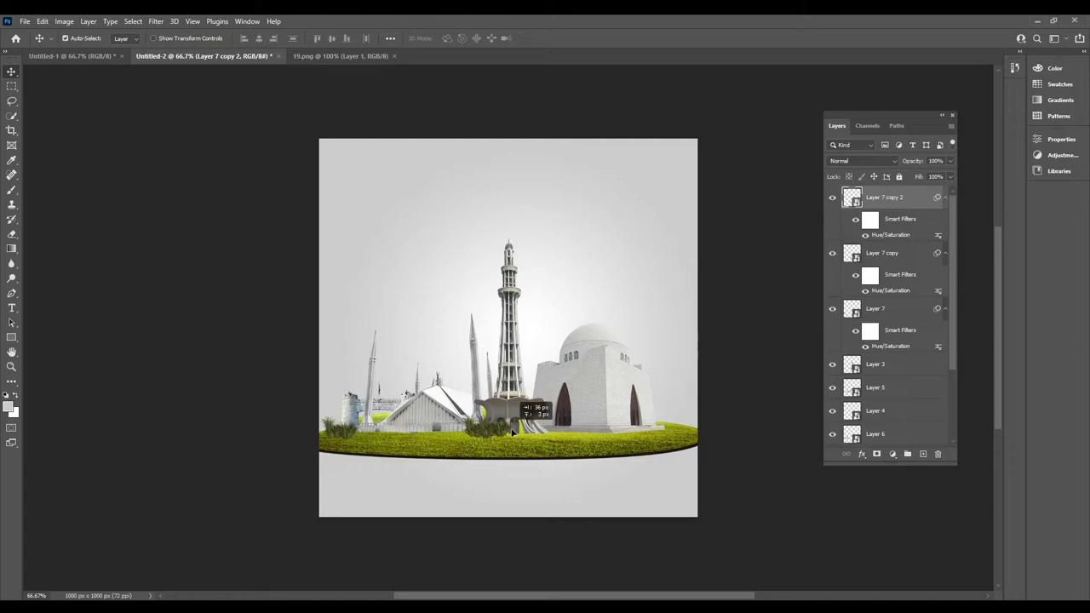
pyautogui.click(380, 364)
# Step: Mirror the copied tuft horizontally, duplicate it, and move it along the field edge
pyautogui.click(45, 21)
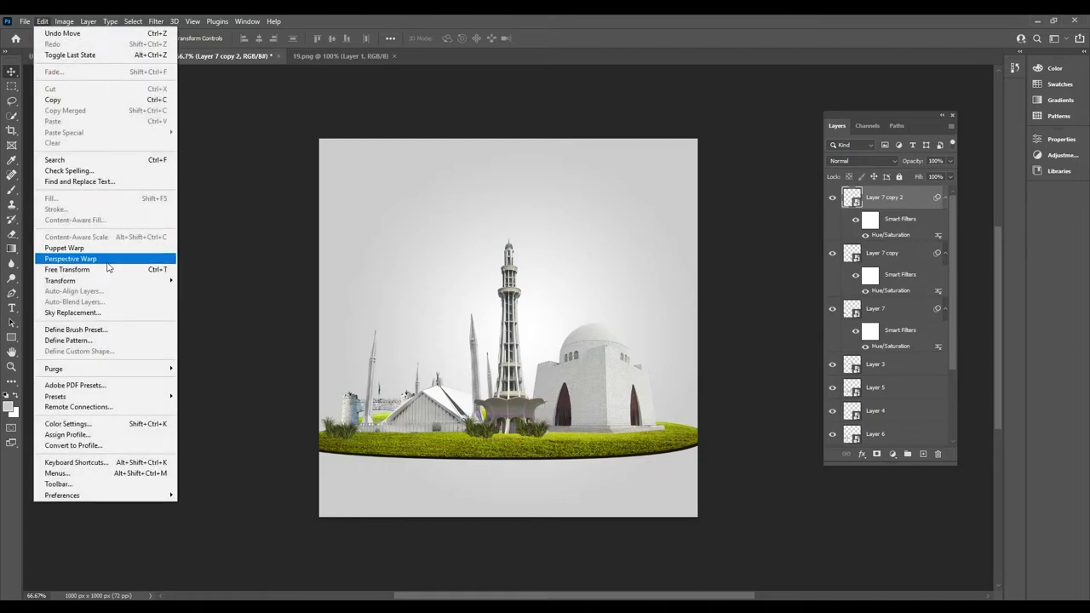
pyautogui.click(107, 269)
pyautogui.rightClick(534, 426)
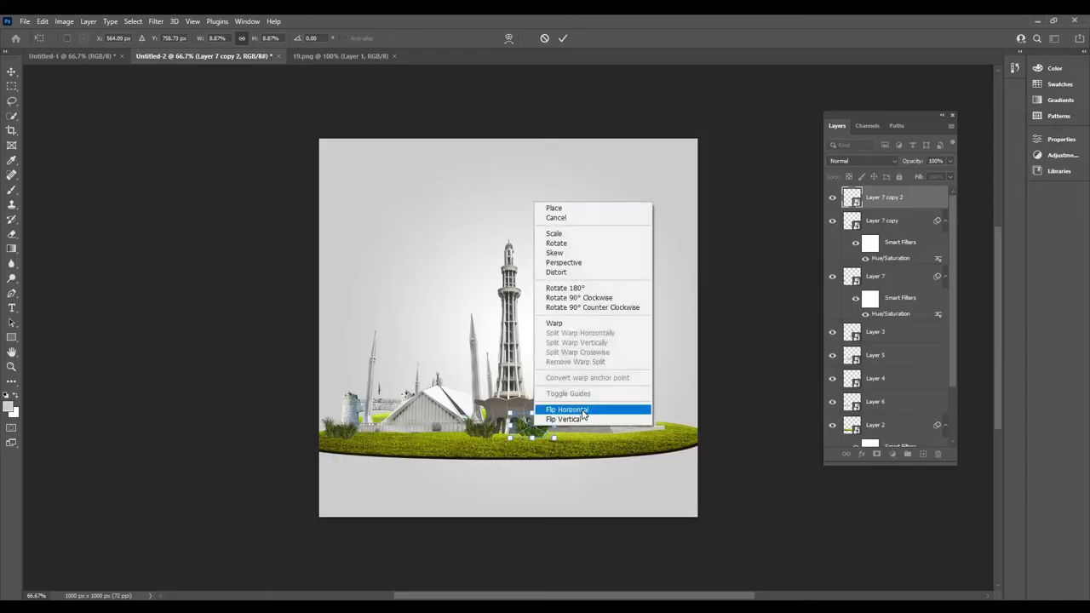
pyautogui.click(584, 415)
pyautogui.hotkey('ctrl', 'j')
pyautogui.moveTo(533, 432); pyautogui.dragTo(504, 433)
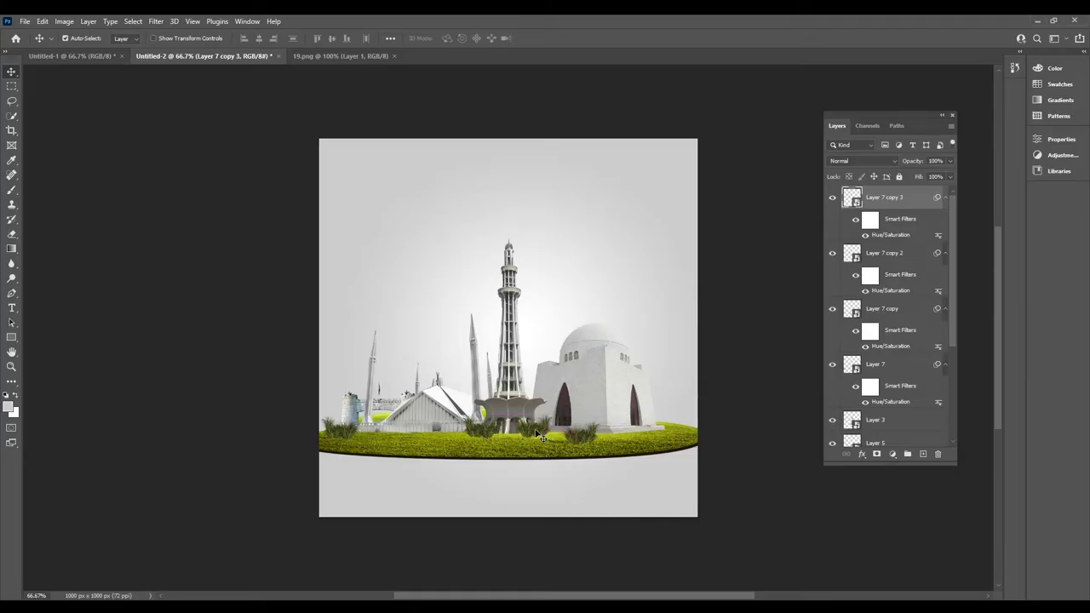
pyautogui.moveTo(505, 436); pyautogui.dragTo(512, 437)
# Step: Move a grass tuft left along the front of the field
pyautogui.click(42, 22)
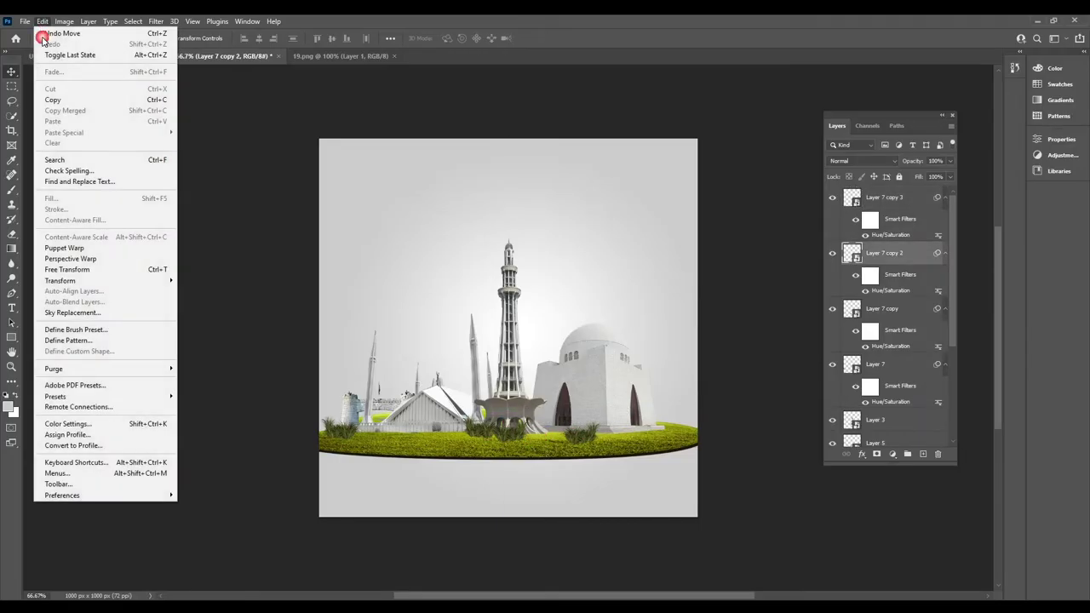
pyautogui.click(89, 269)
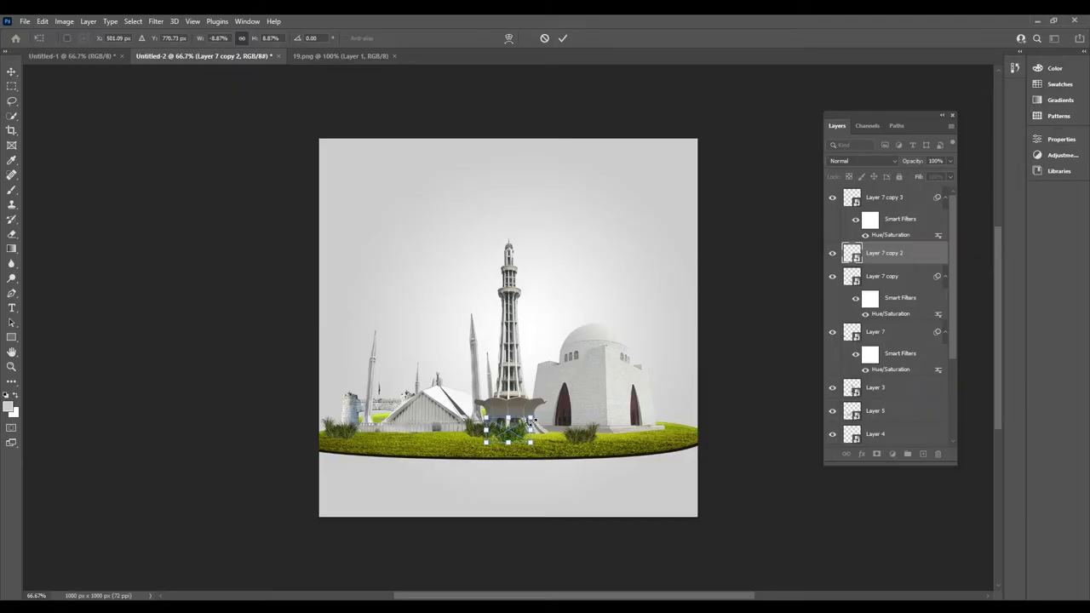
pyautogui.press('Return')
pyautogui.moveTo(588, 447)
pyautogui.mouseDown()
pyautogui.moveTo(506, 436)
pyautogui.moveTo(530, 432)
pyautogui.mouseUp()
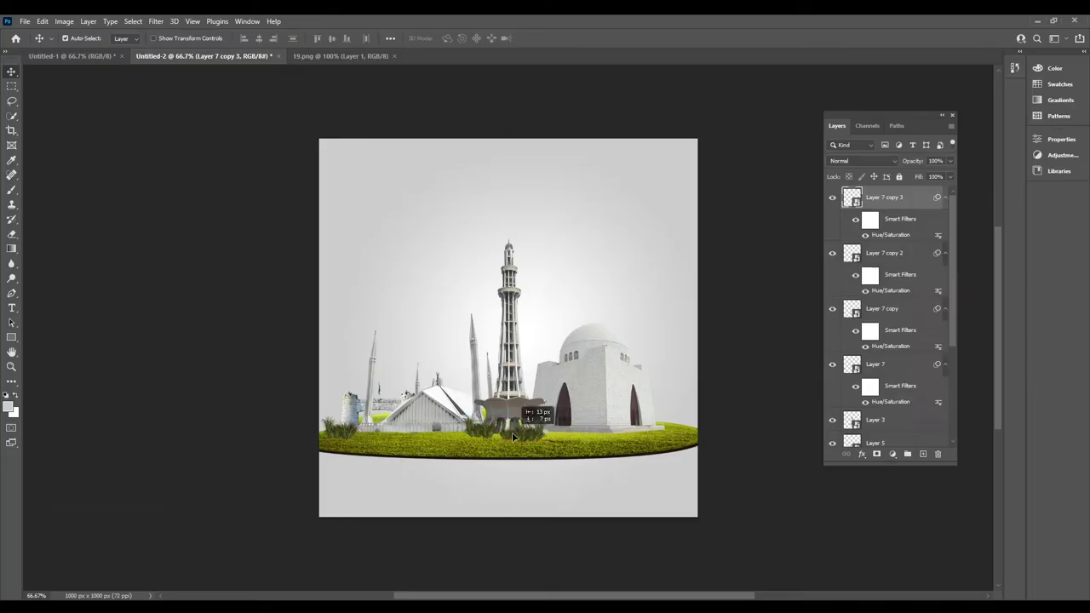
# Step: Move one grass clump to the field's right end and close 19.png
pyautogui.click(492, 437)
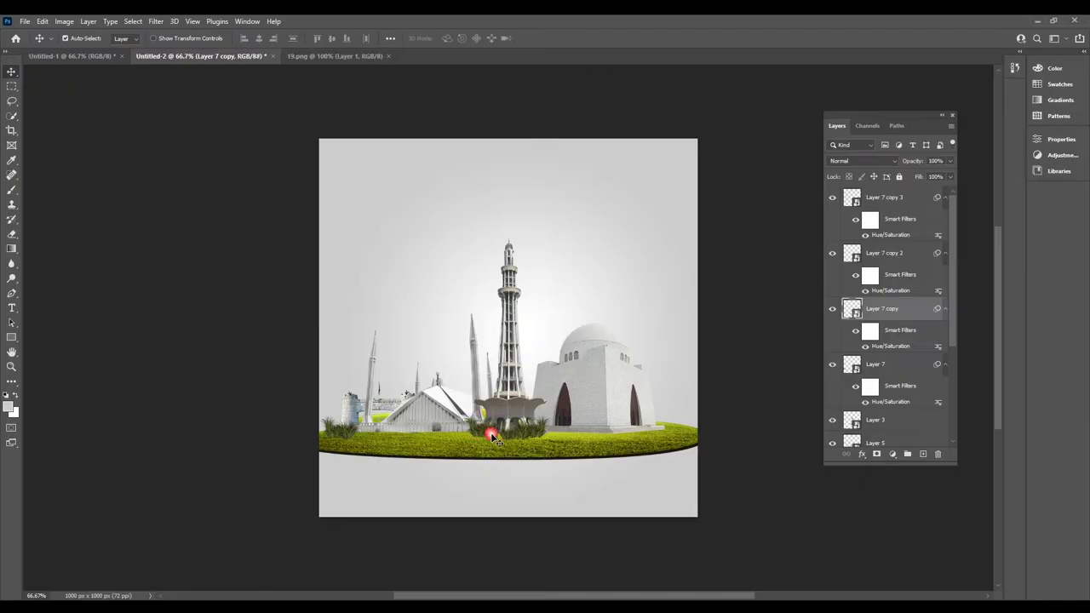
pyautogui.click(509, 439)
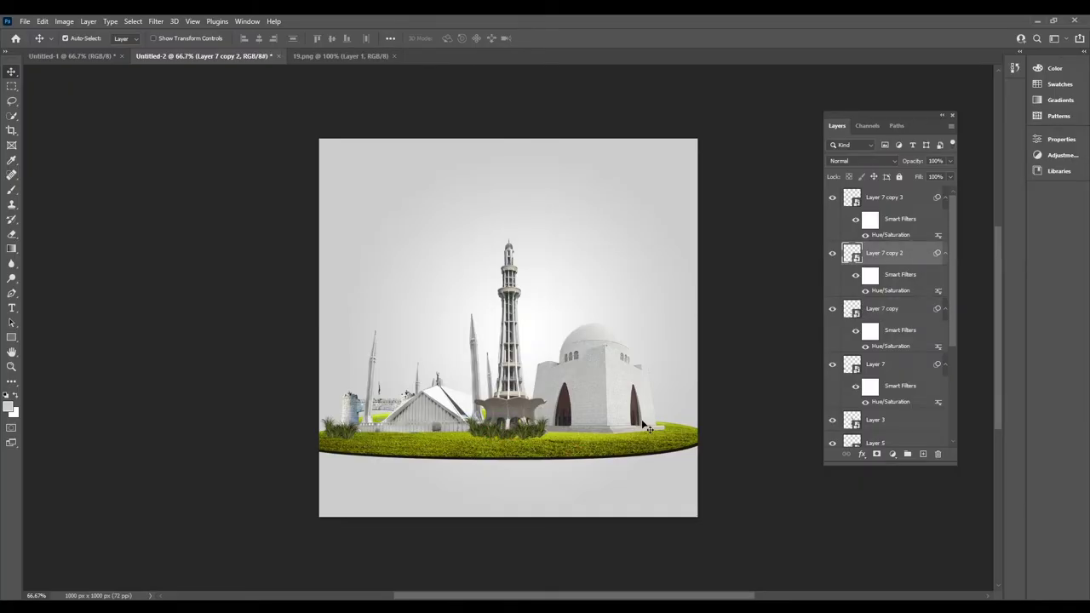
pyautogui.click(545, 439)
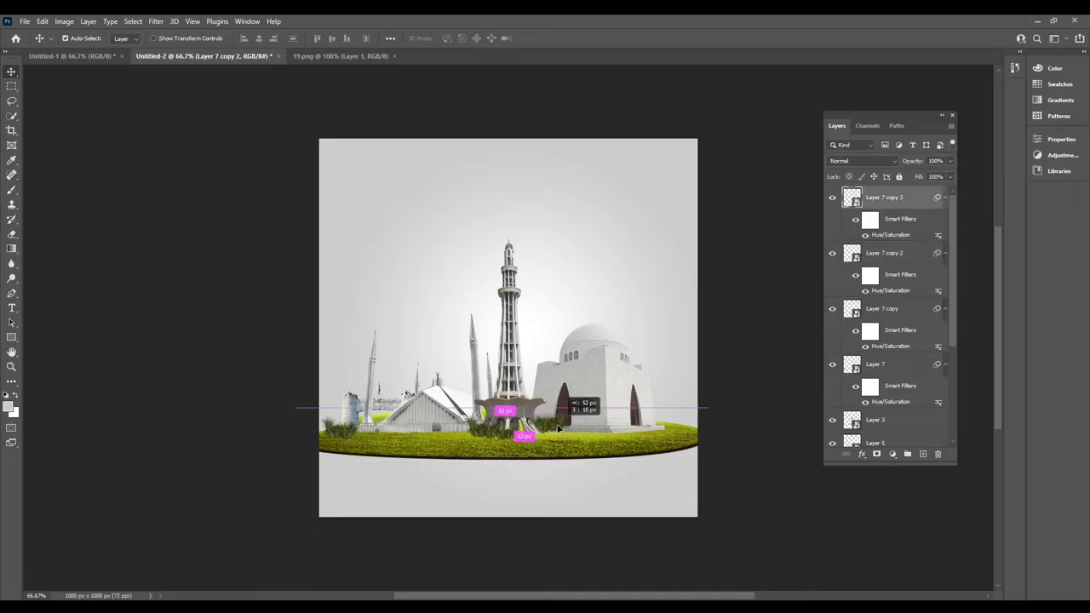
pyautogui.click(498, 428)
pyautogui.moveTo(443, 426); pyautogui.dragTo(673, 426)
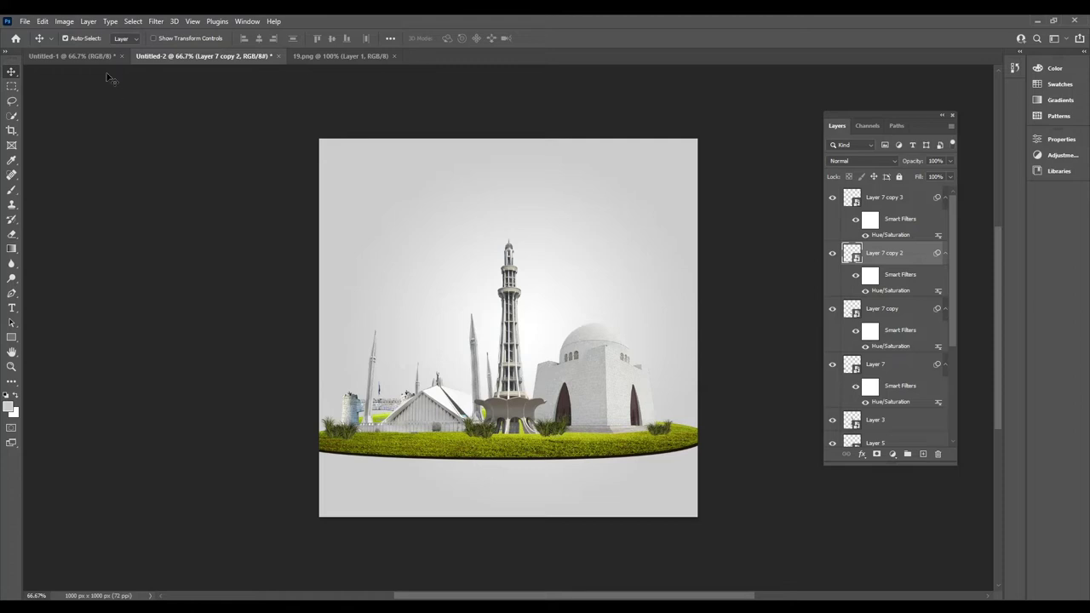
pyautogui.click(393, 55)
# Step: Open 6.png and copy a rectangular selection around the topiary tree
pyautogui.click(25, 21)
pyautogui.click(36, 41)
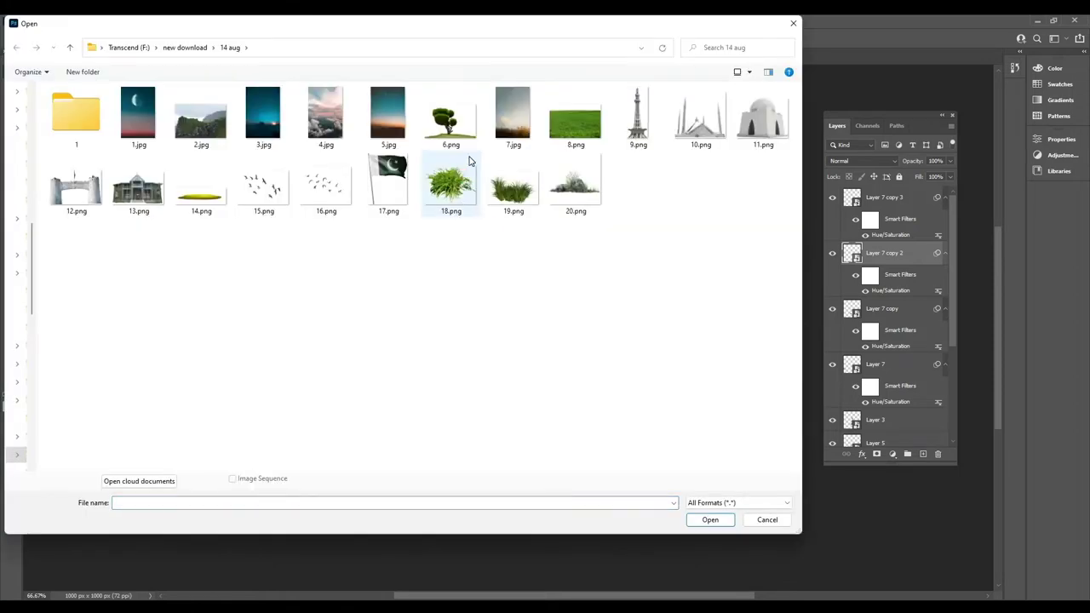
pyautogui.doubleClick(451, 120)
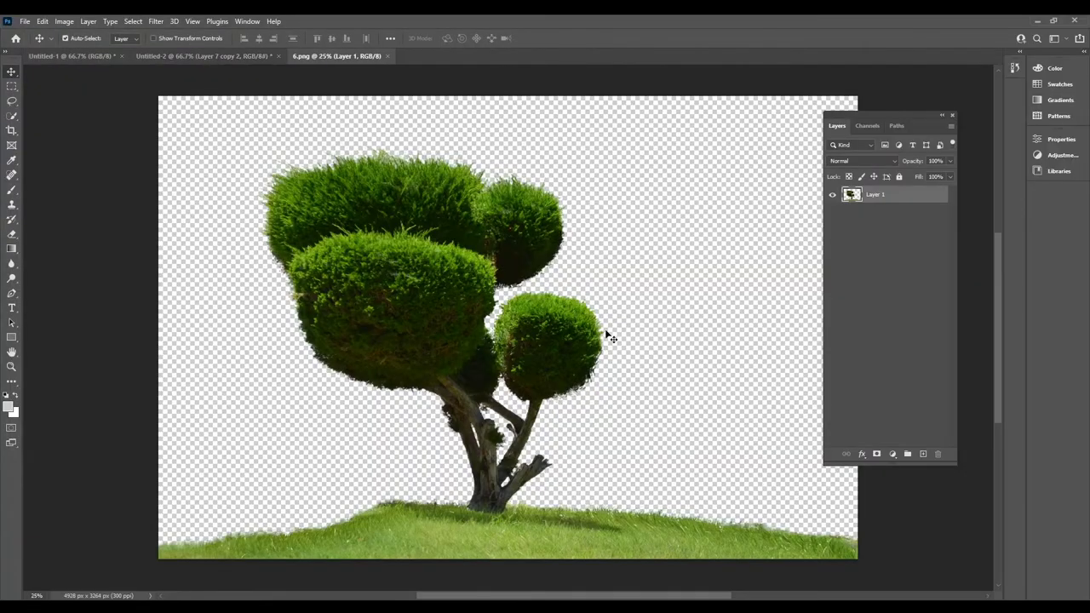
pyautogui.click(11, 86)
pyautogui.moveTo(221, 126); pyautogui.dragTo(660, 536)
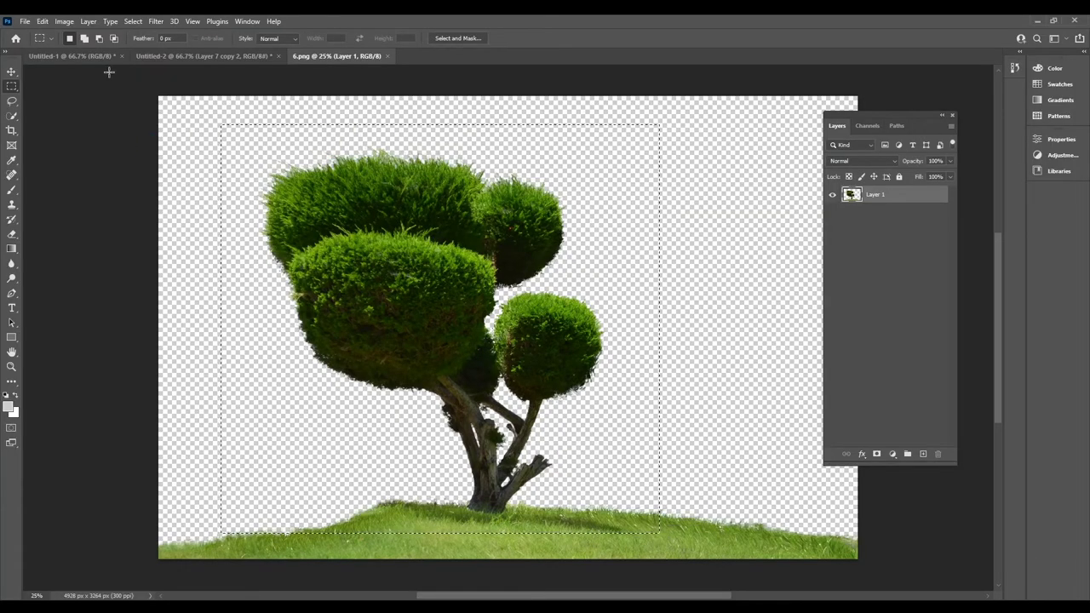
pyautogui.click(42, 21)
pyautogui.click(52, 102)
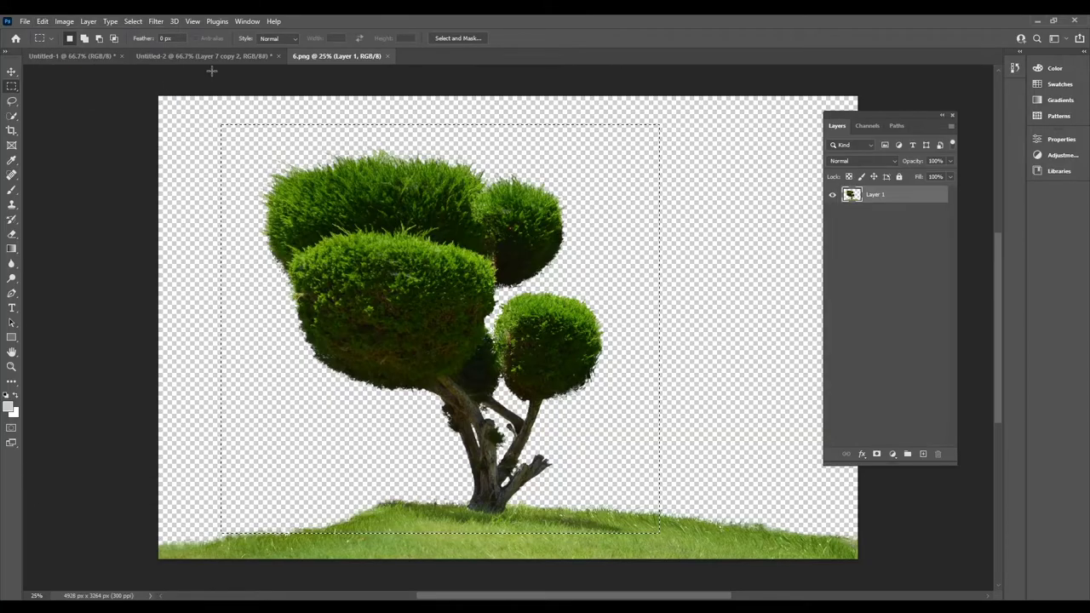
# Step: Paste the tree into the landmarks composition and scale it down to fit
pyautogui.click(213, 56)
pyautogui.click(43, 22)
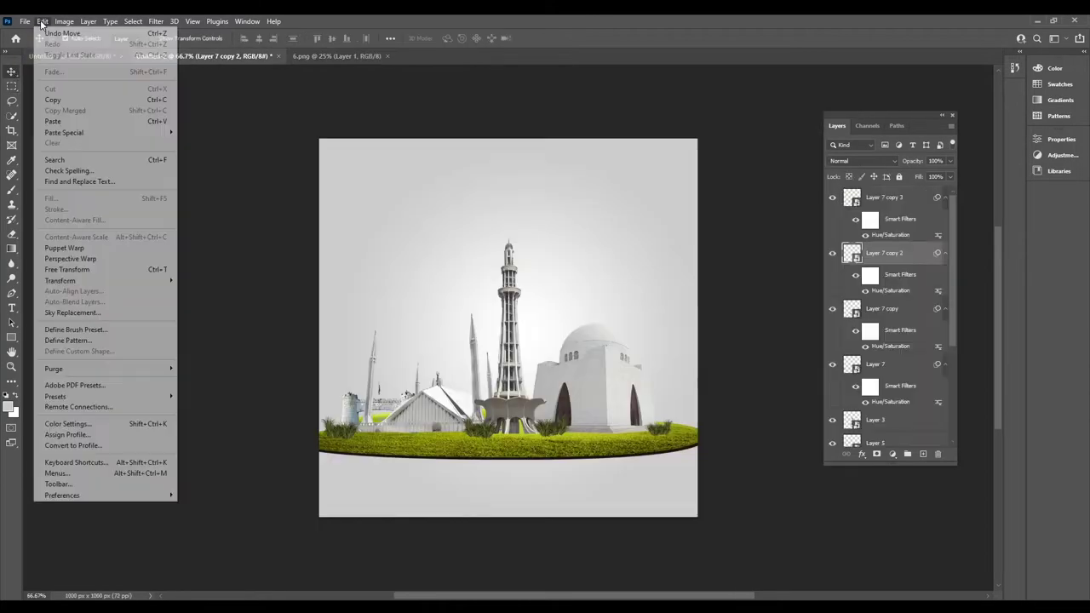
pyautogui.click(53, 121)
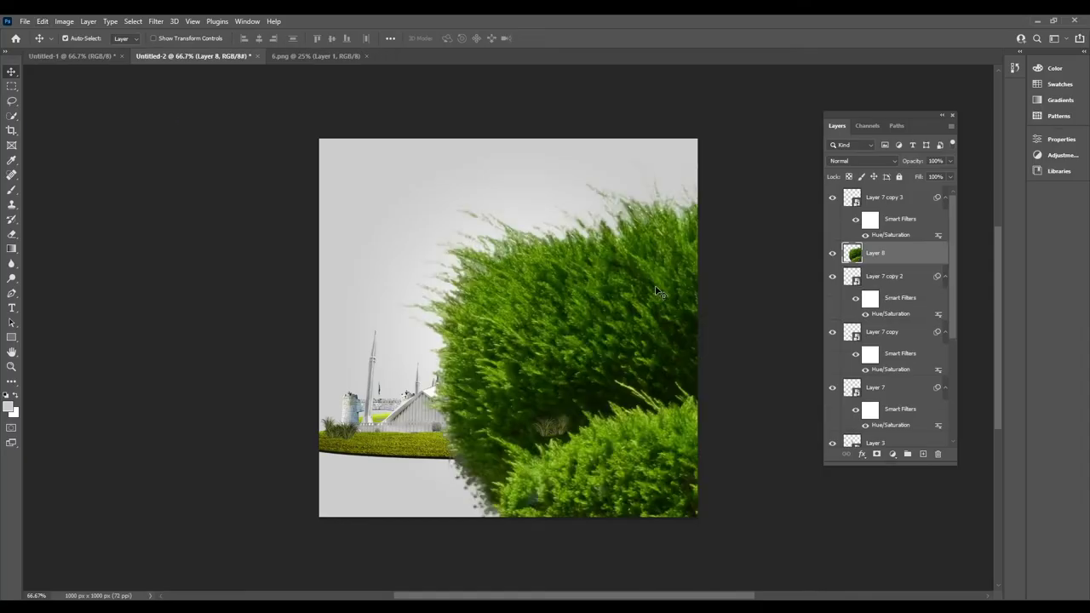
pyautogui.click(42, 21)
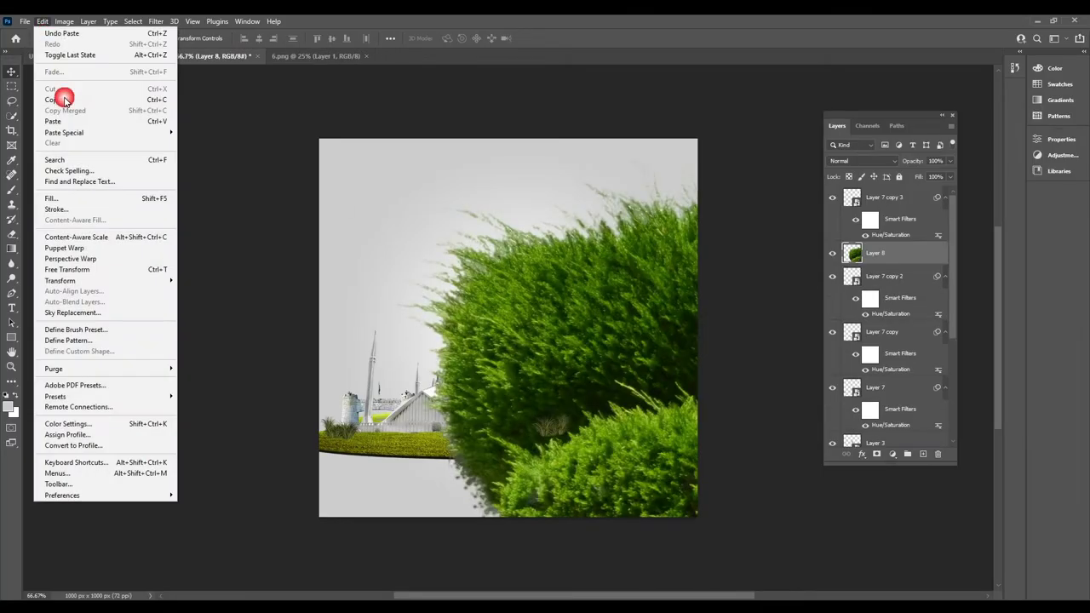
pyautogui.click(94, 271)
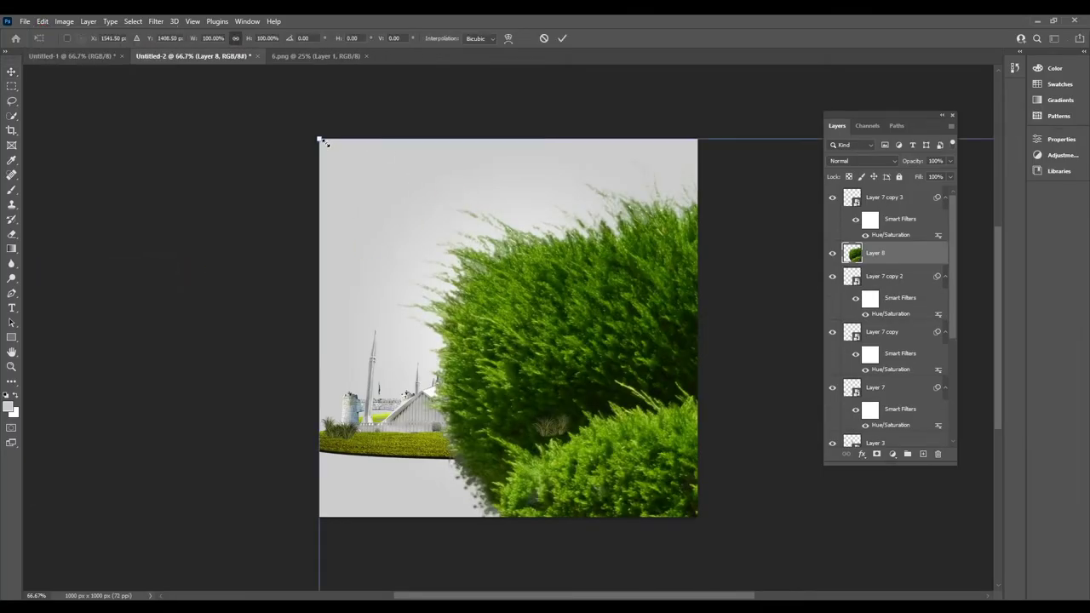
pyautogui.moveTo(322, 141); pyautogui.dragTo(300, 144)
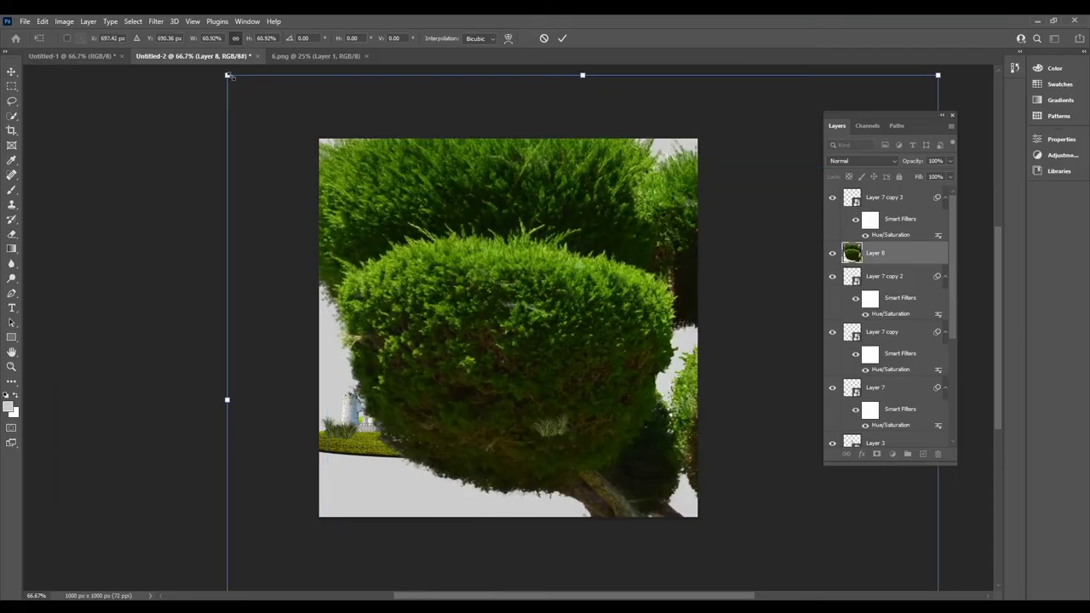
pyautogui.moveTo(228, 75); pyautogui.dragTo(316, 190)
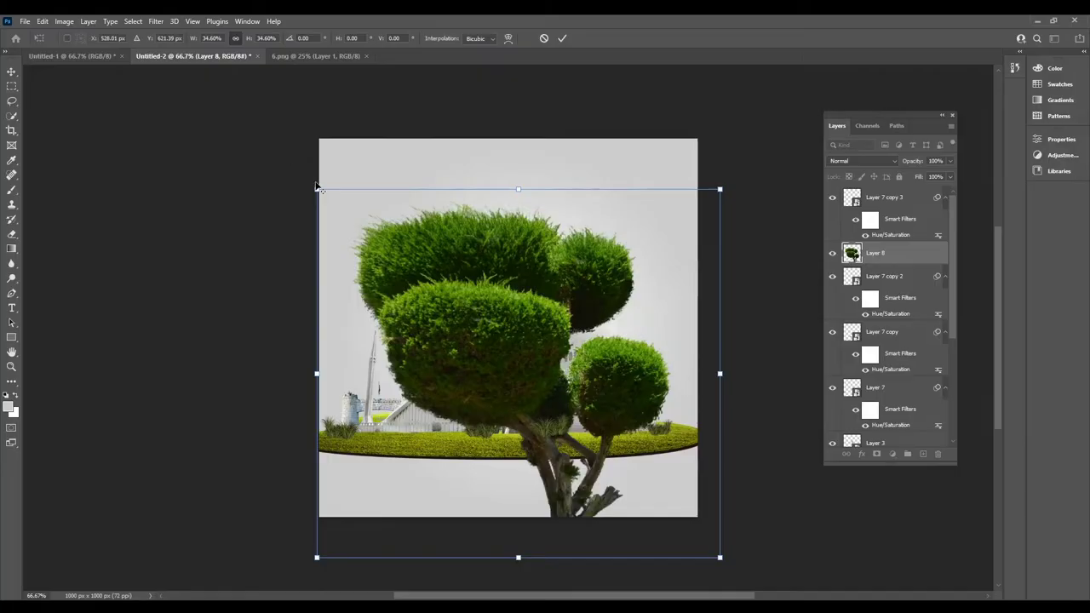
pyautogui.moveTo(320, 191); pyautogui.dragTo(355, 218)
pyautogui.moveTo(519, 321); pyautogui.dragTo(474, 258)
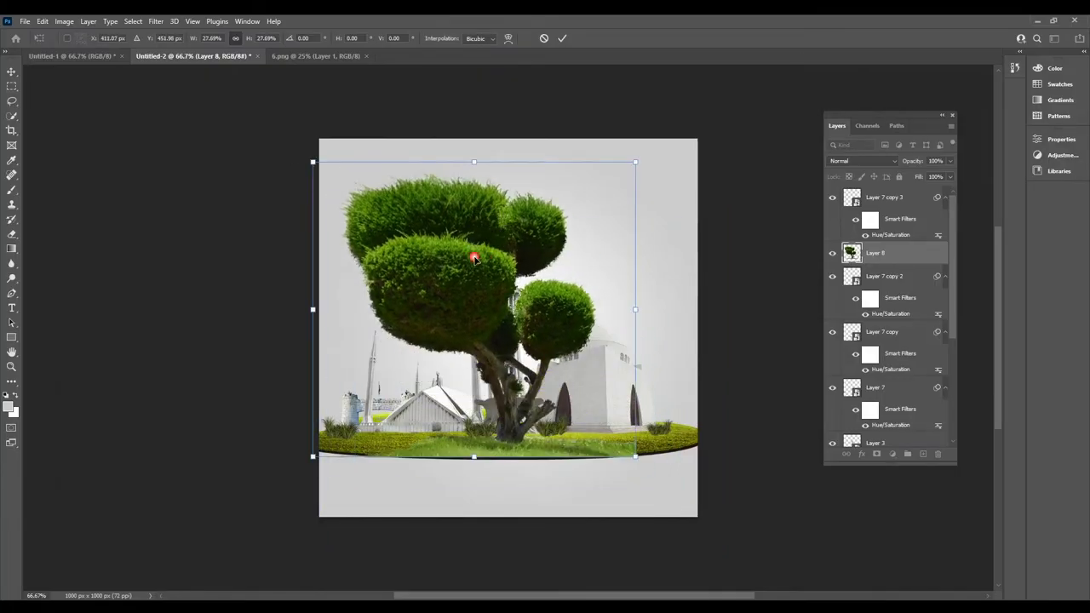
pyautogui.moveTo(638, 170); pyautogui.dragTo(572, 223)
pyautogui.press('Return')
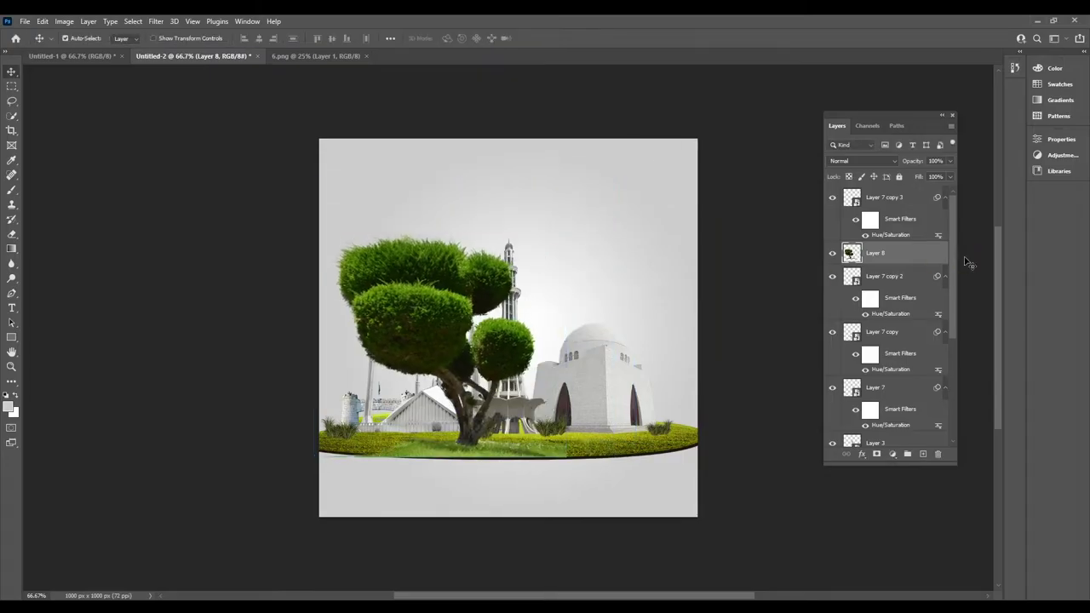
# Step: Convert the tree layer to a Smart Object and move it behind the landmark buildings
pyautogui.rightClick(936, 262)
pyautogui.click(848, 278)
pyautogui.scroll(-2, 877, 409)
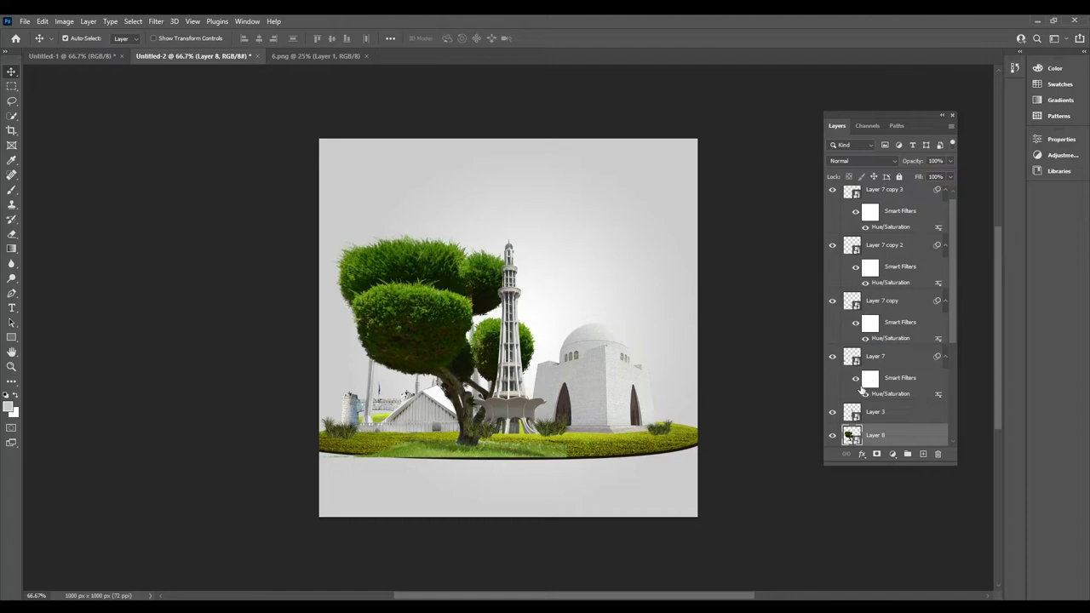
pyautogui.scroll(-2, 886, 375)
pyautogui.scroll(-2, 903, 341)
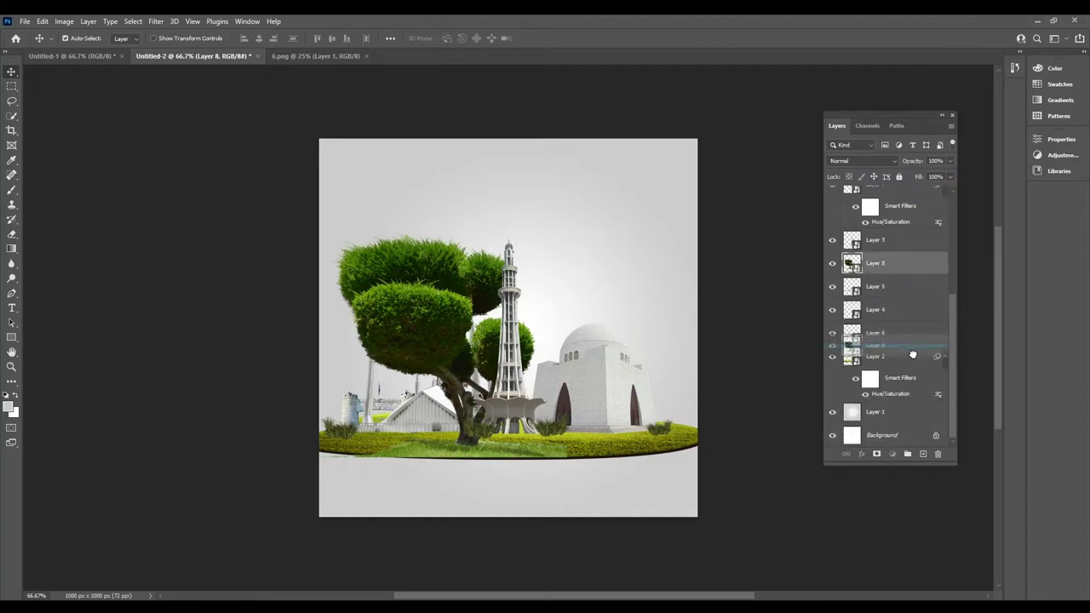
pyautogui.moveTo(913, 271); pyautogui.dragTo(903, 344)
# Step: Shrink the tree further to about 44% and nudge it into place at the left
pyautogui.click(42, 21)
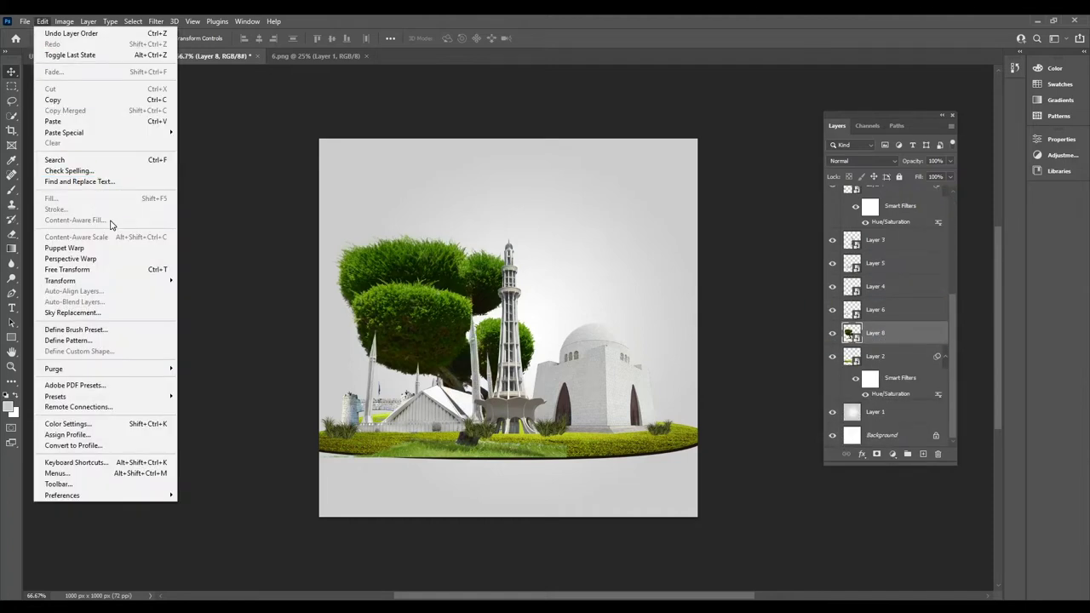
pyautogui.click(77, 269)
pyautogui.moveTo(571, 234); pyautogui.dragTo(457, 306)
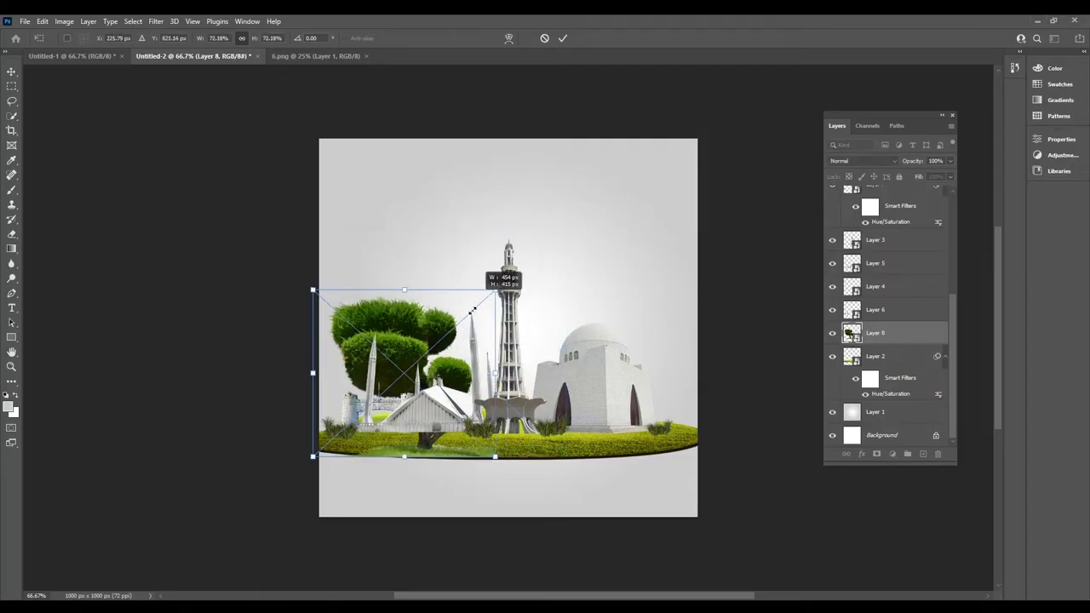
pyautogui.moveTo(452, 315)
pyautogui.mouseDown()
pyautogui.moveTo(407, 351)
pyautogui.moveTo(398, 375)
pyautogui.moveTo(347, 372)
pyautogui.mouseUp()
pyautogui.press('Return')
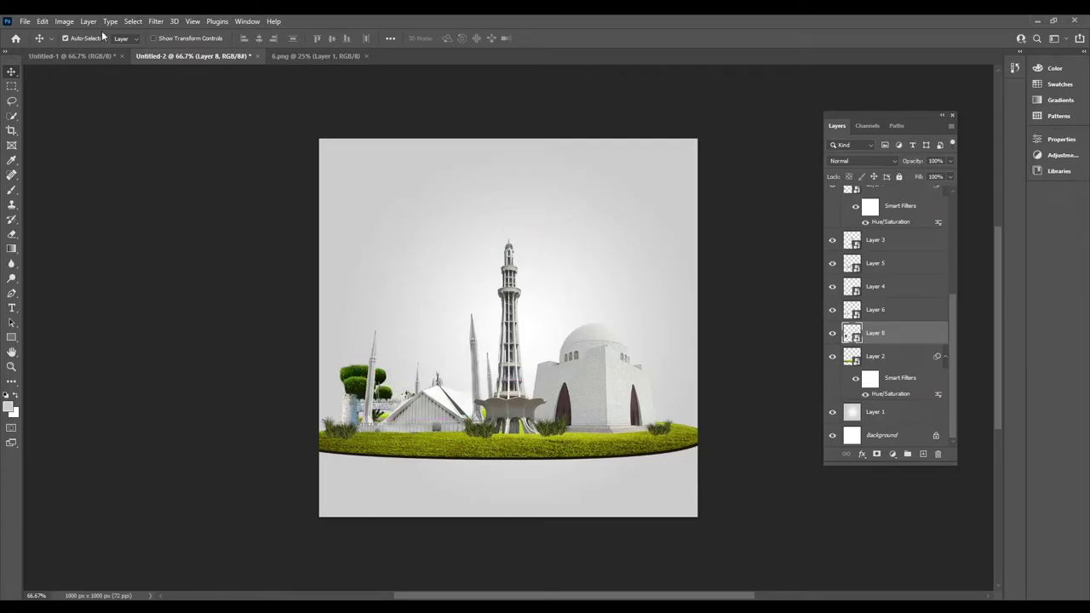
# Step: Apply Hue/Saturation with Hue -17 to the tree and close 6.png
pyautogui.click(64, 21)
pyautogui.moveTo(81, 50)
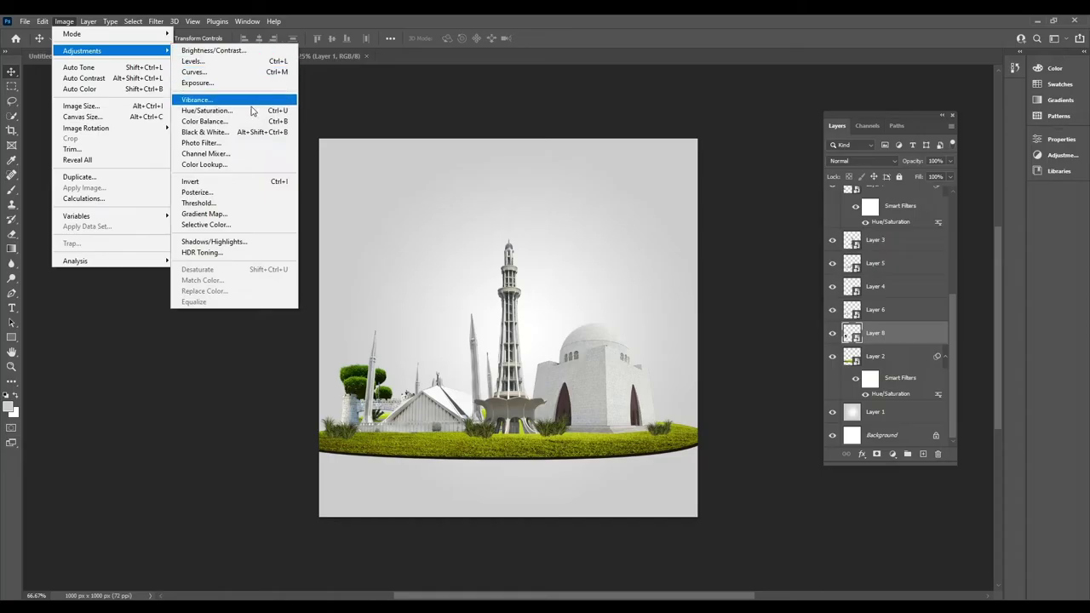
pyautogui.click(250, 117)
pyautogui.moveTo(511, 215); pyautogui.dragTo(501, 215)
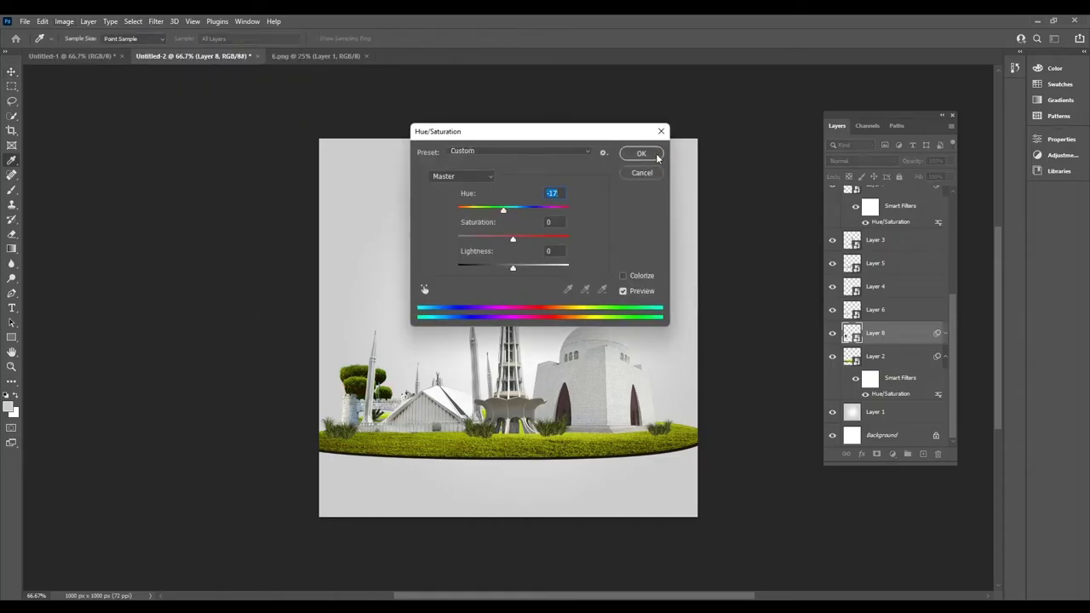
pyautogui.click(641, 154)
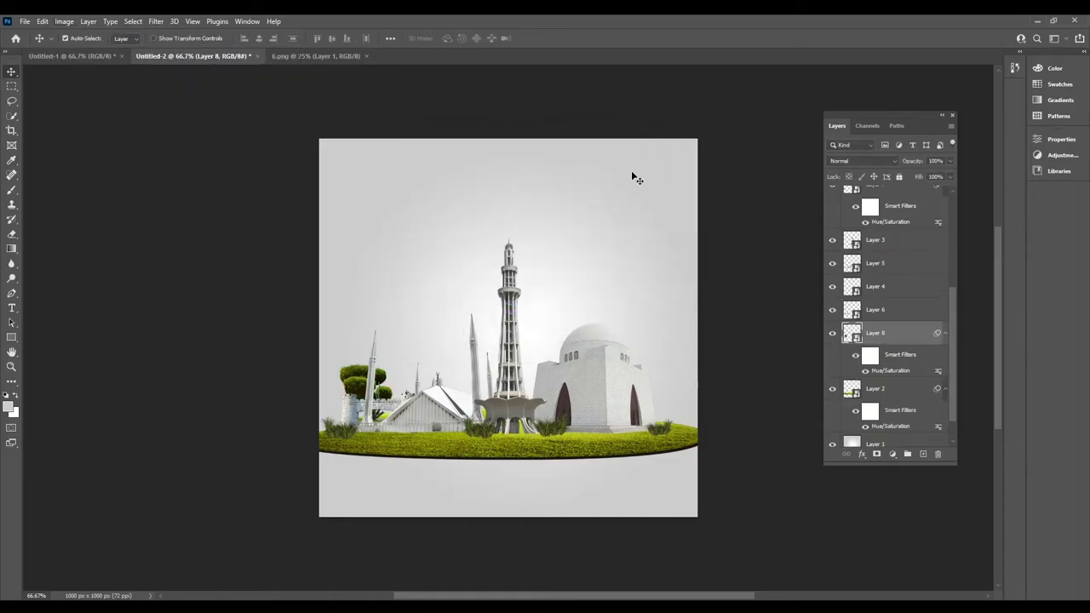
pyautogui.click(366, 56)
pyautogui.click(26, 21)
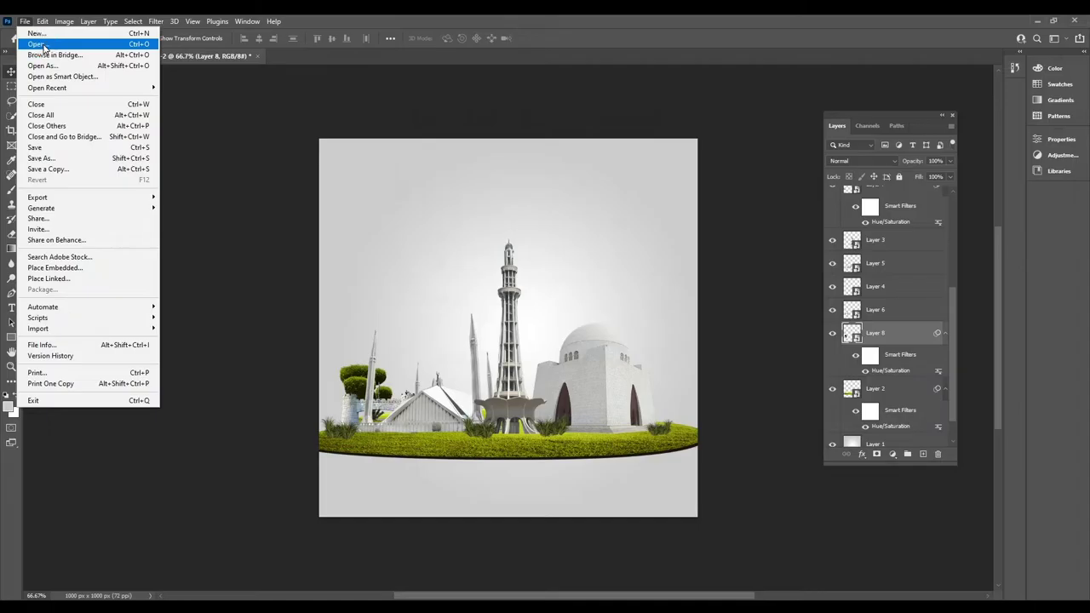
# Step: Open 20.png, drag the rock clump into the composition, and move its layer to the top
pyautogui.click(43, 42)
pyautogui.doubleClick(576, 191)
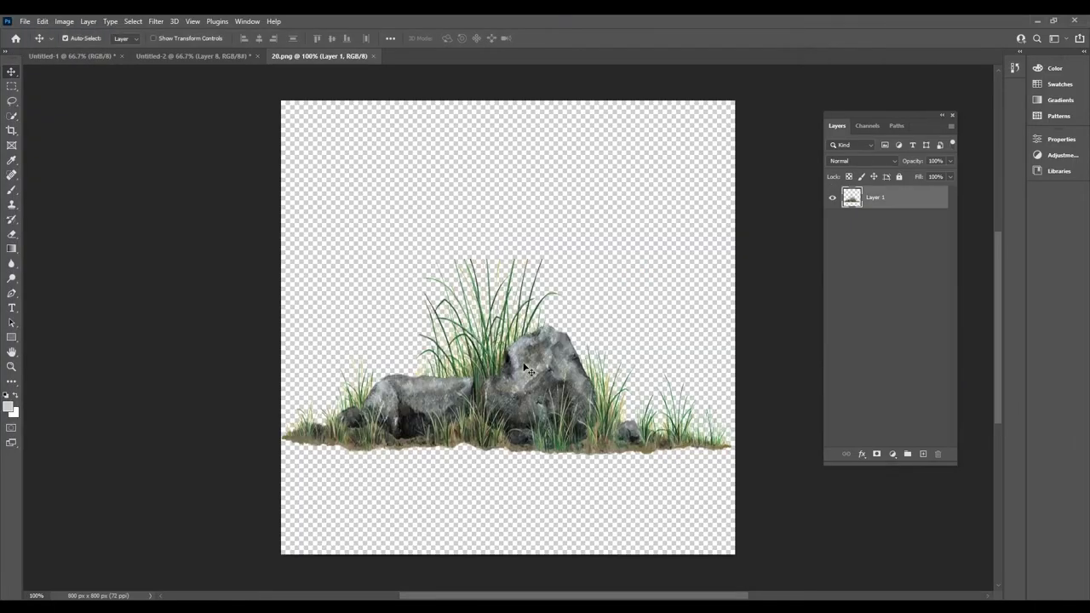
pyautogui.moveTo(634, 279); pyautogui.dragTo(230, 62)
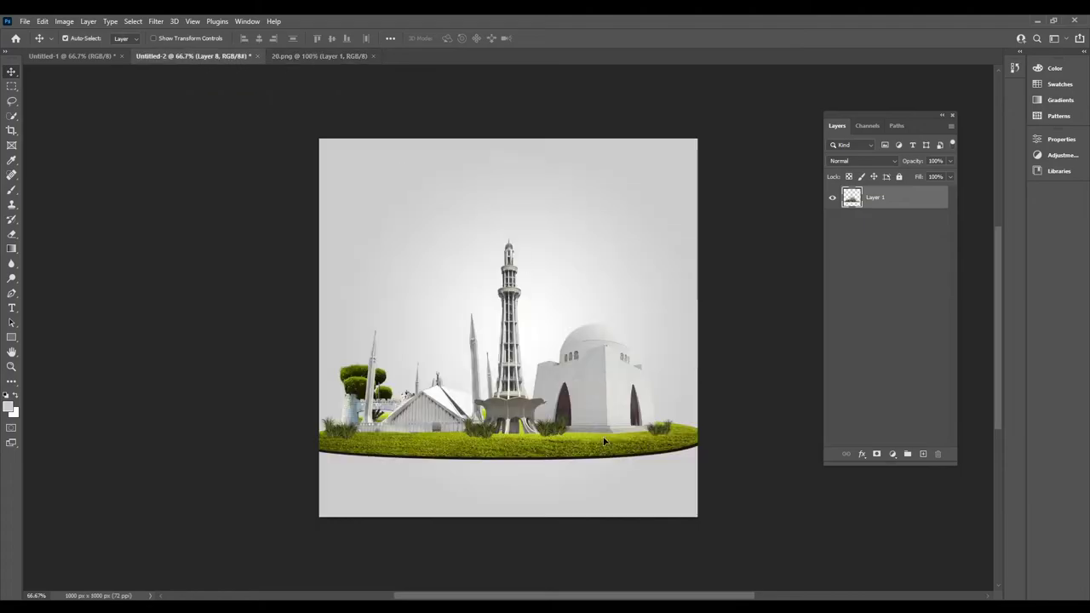
pyautogui.moveTo(604, 442); pyautogui.dragTo(729, 390)
pyautogui.moveTo(907, 436)
pyautogui.mouseDown()
pyautogui.moveTo(891, 177)
pyautogui.moveTo(890, 198)
pyautogui.mouseUp()
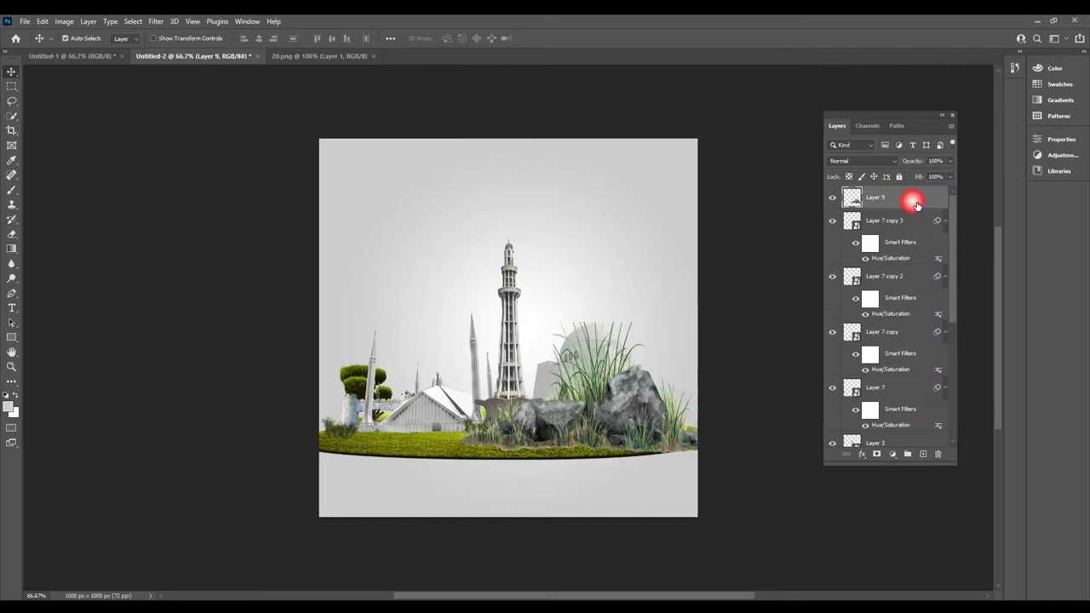
# Step: Convert the rock layer to a Smart Object and shrink it onto the grass
pyautogui.rightClick(912, 202)
pyautogui.click(980, 278)
pyautogui.click(42, 21)
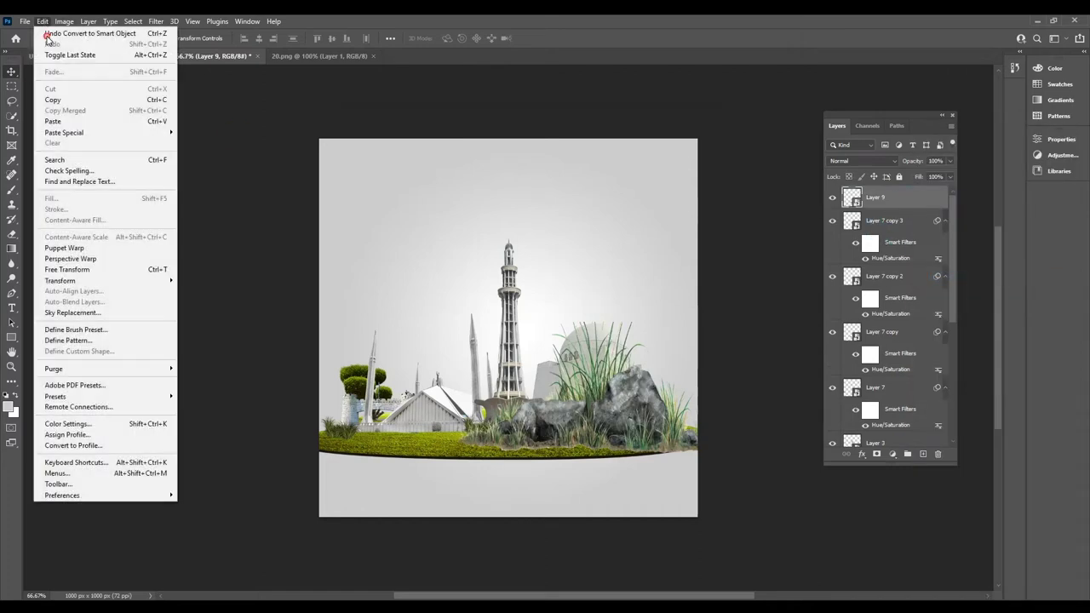
pyautogui.click(85, 269)
pyautogui.moveTo(760, 322)
pyautogui.mouseDown()
pyautogui.moveTo(539, 418)
pyautogui.moveTo(615, 436)
pyautogui.moveTo(579, 430)
pyautogui.moveTo(578, 414)
pyautogui.mouseUp()
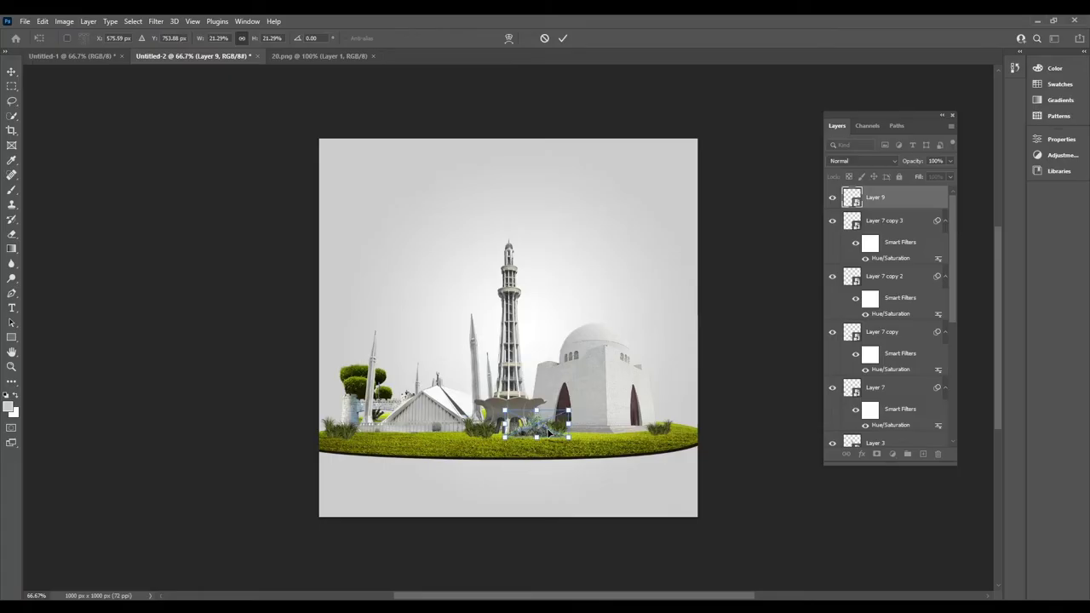
pyautogui.doubleClick(555, 435)
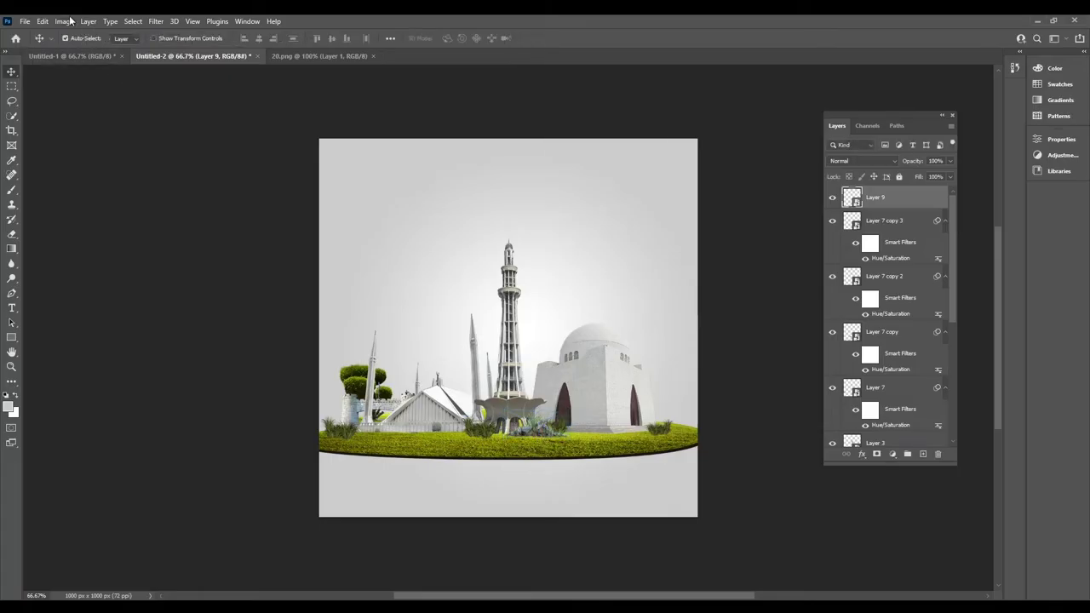
# Step: Apply Hue/Saturation (Hue -22, Saturation +14) to the rocks and slide them left along the grass
pyautogui.click(63, 21)
pyautogui.click(235, 115)
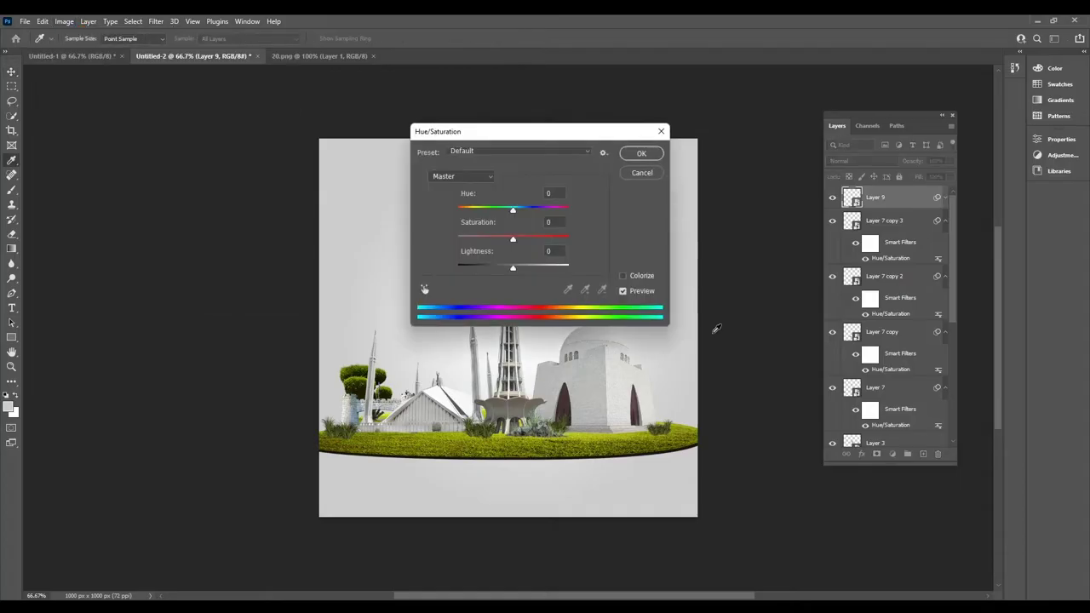
pyautogui.moveTo(509, 214); pyautogui.dragTo(495, 215)
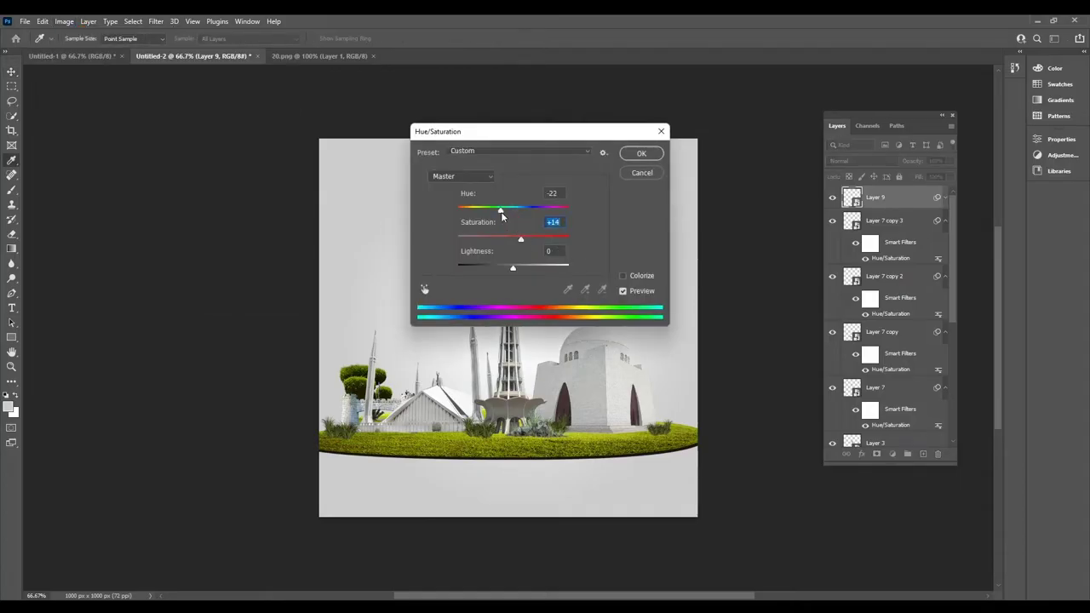
pyautogui.click(641, 153)
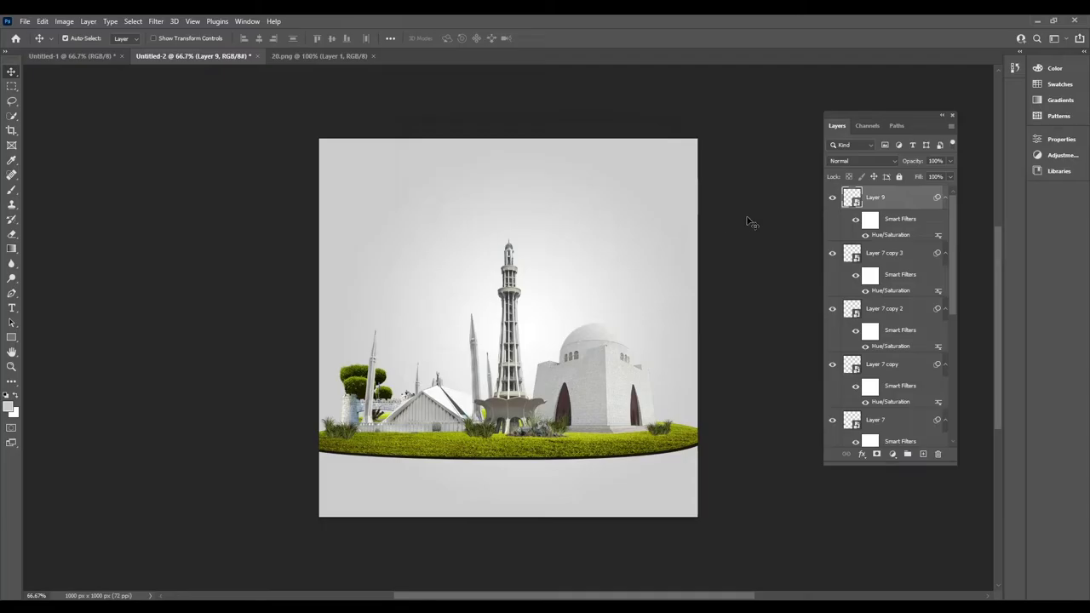
pyautogui.moveTo(744, 232); pyautogui.dragTo(537, 474)
pyautogui.moveTo(537, 440); pyautogui.dragTo(391, 438)
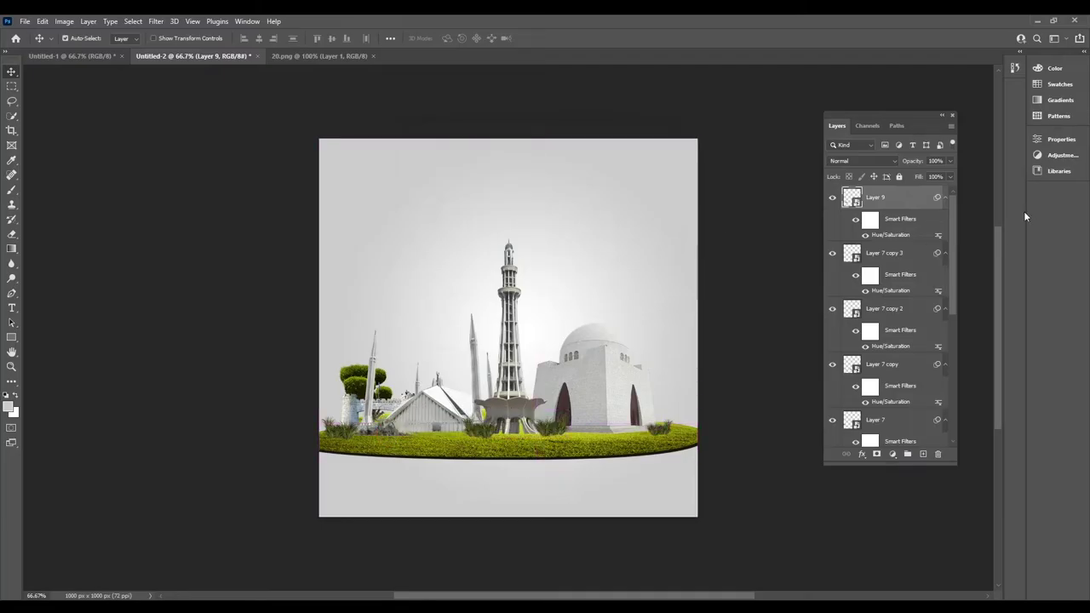
# Step: Duplicate Layer 9 with Ctrl+J and move the copy down to just above Layer 8
pyautogui.hotkey('ctrl', 'j')
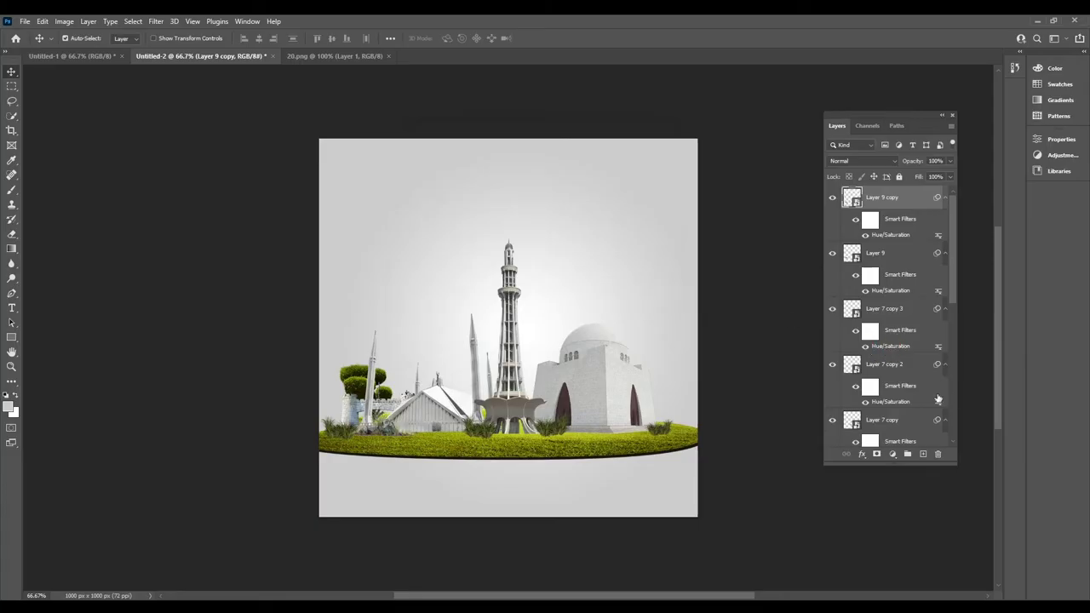
pyautogui.scroll(-1, 918, 394)
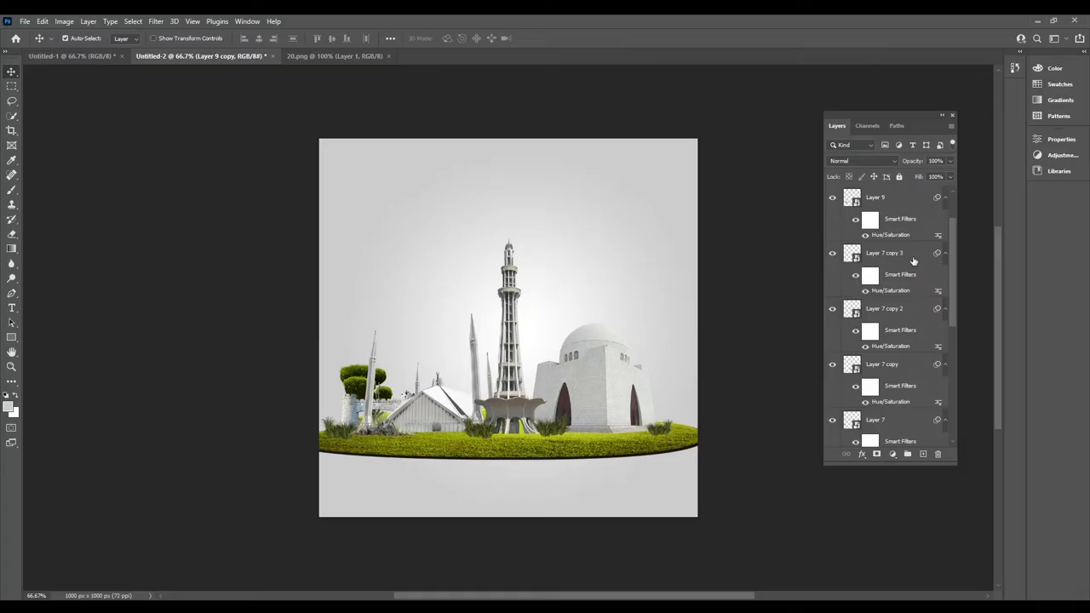
pyautogui.scroll(1, 907, 364)
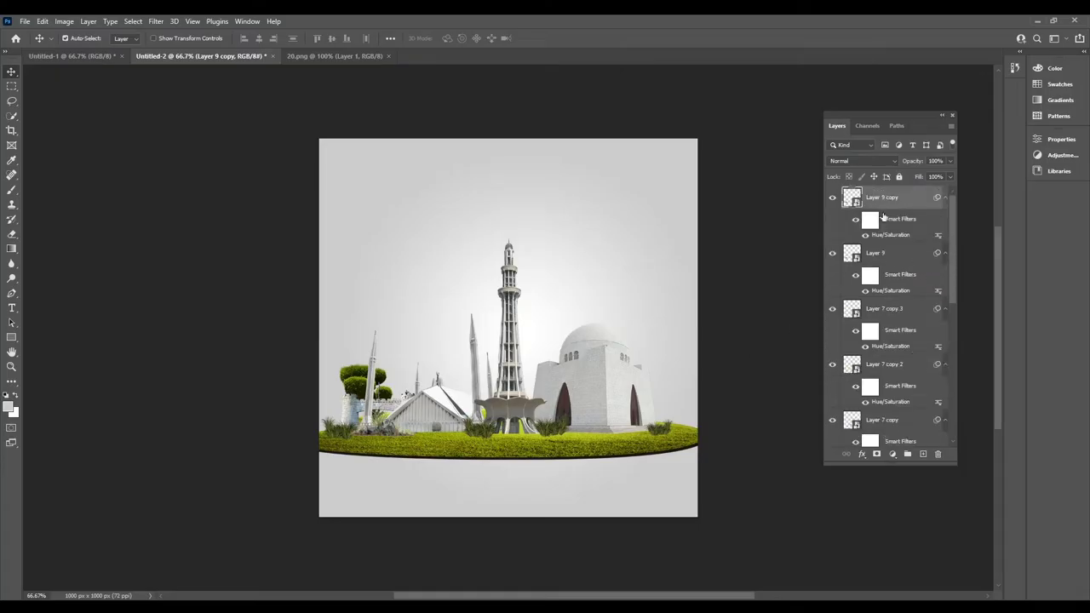
pyautogui.moveTo(884, 208); pyautogui.dragTo(920, 439)
pyautogui.moveTo(912, 294)
pyautogui.mouseDown()
pyautogui.moveTo(913, 350)
pyautogui.moveTo(890, 396)
pyautogui.moveTo(868, 390)
pyautogui.mouseUp()
pyautogui.moveTo(927, 373); pyautogui.dragTo(916, 391)
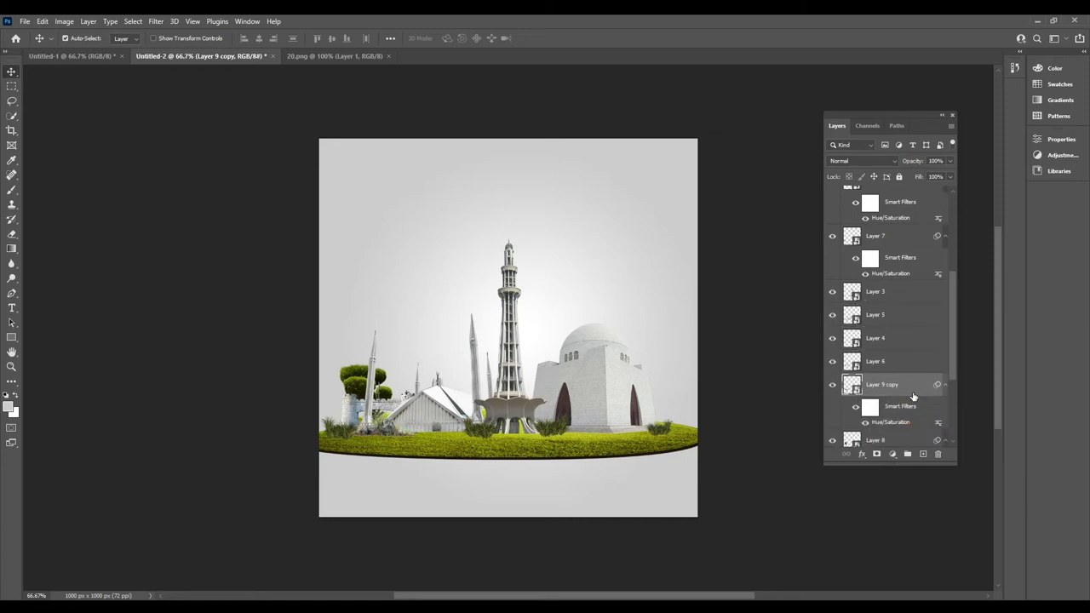
pyautogui.click(834, 276)
# Step: Restack Layer 9 to just below tower Layer 3 and reposition the grass piece
pyautogui.click(378, 437)
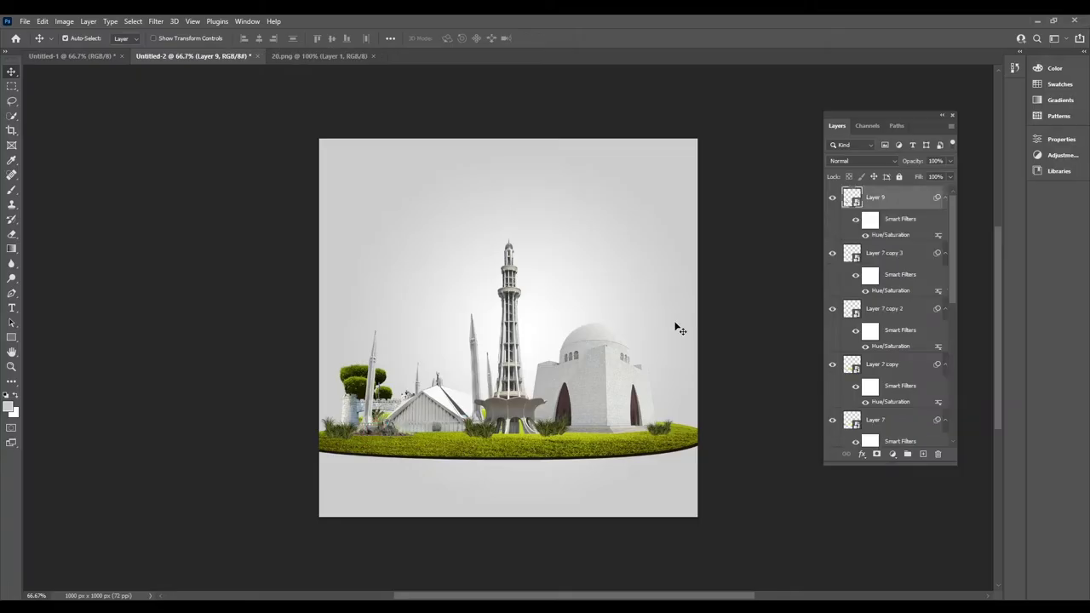
pyautogui.moveTo(914, 204); pyautogui.dragTo(914, 504)
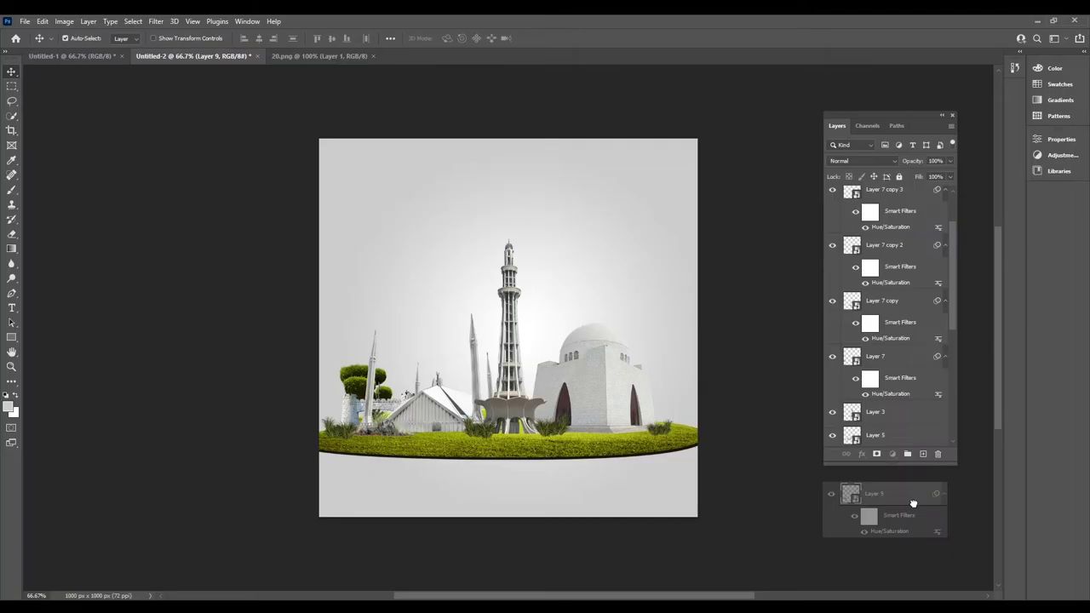
pyautogui.moveTo(914, 503); pyautogui.dragTo(898, 337)
pyautogui.moveTo(899, 291)
pyautogui.mouseDown()
pyautogui.moveTo(899, 220)
pyautogui.moveTo(892, 291)
pyautogui.mouseUp()
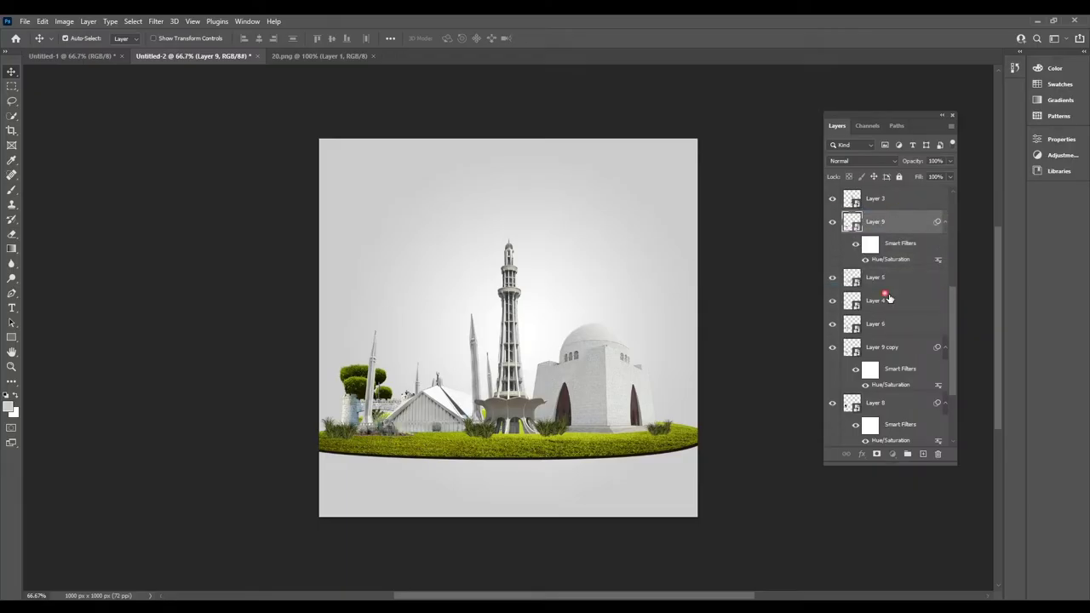
pyautogui.moveTo(924, 251); pyautogui.dragTo(920, 221)
pyautogui.moveTo(353, 438); pyautogui.dragTo(385, 432)
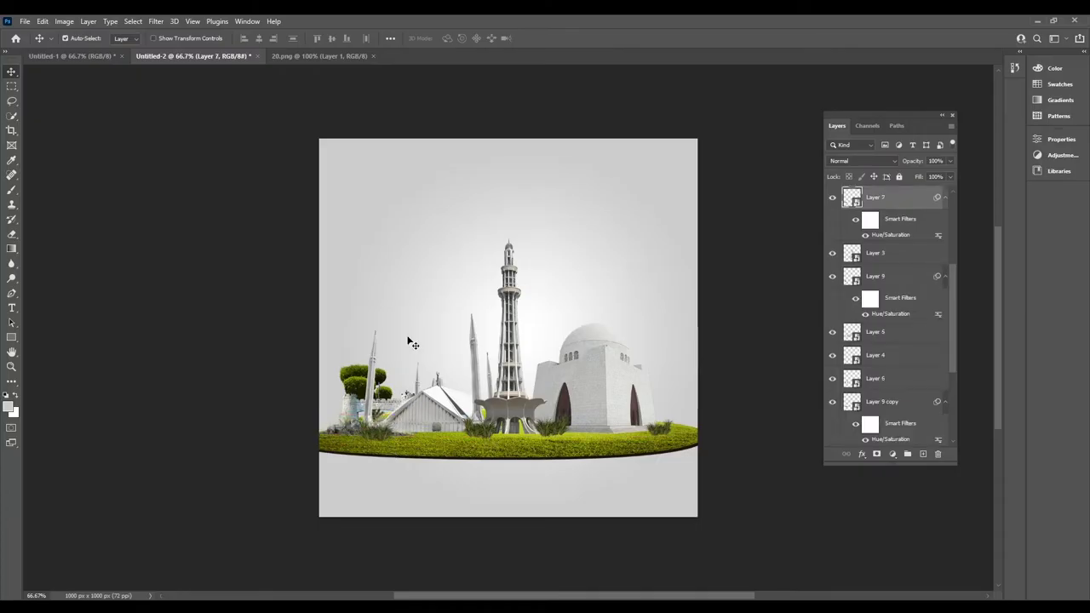
# Step: Close the rock image, open 17.png, and drag the flag into the composition
pyautogui.click(373, 56)
pyautogui.click(25, 21)
pyautogui.click(34, 48)
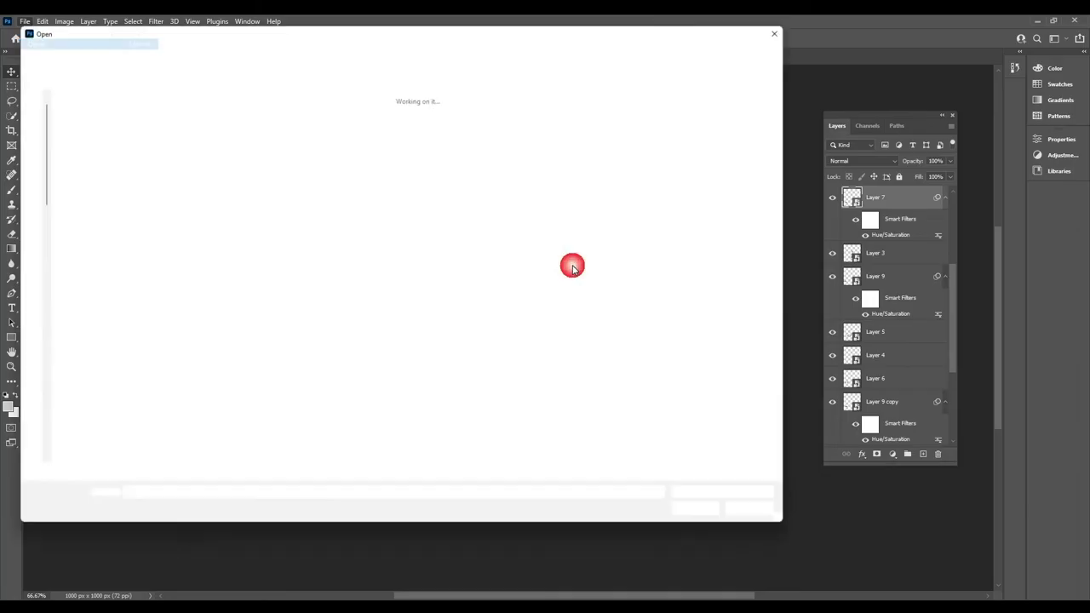
pyautogui.doubleClick(389, 183)
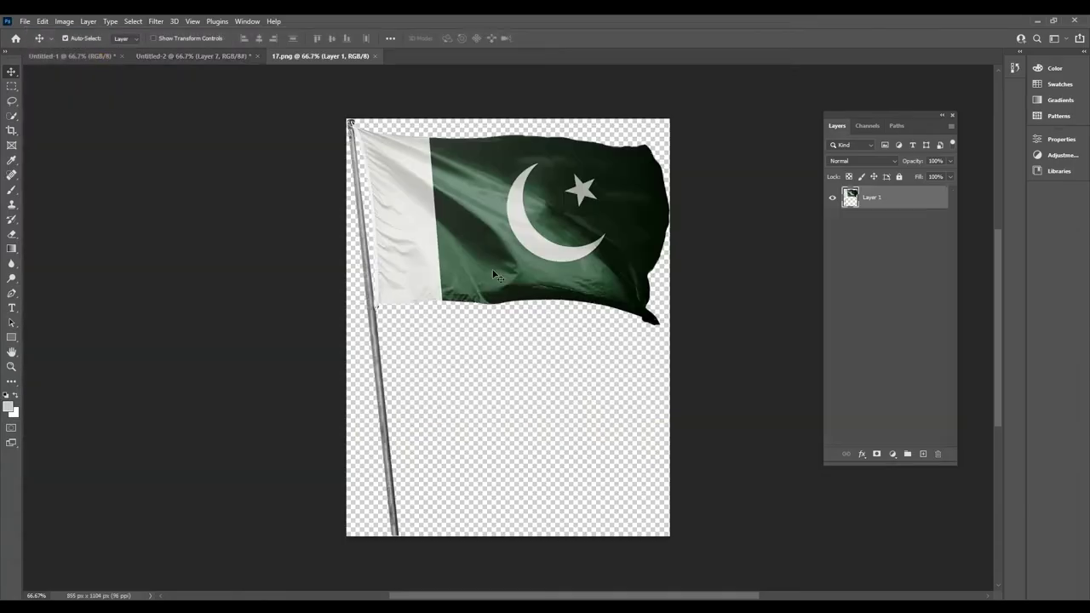
pyautogui.moveTo(486, 211); pyautogui.dragTo(221, 56)
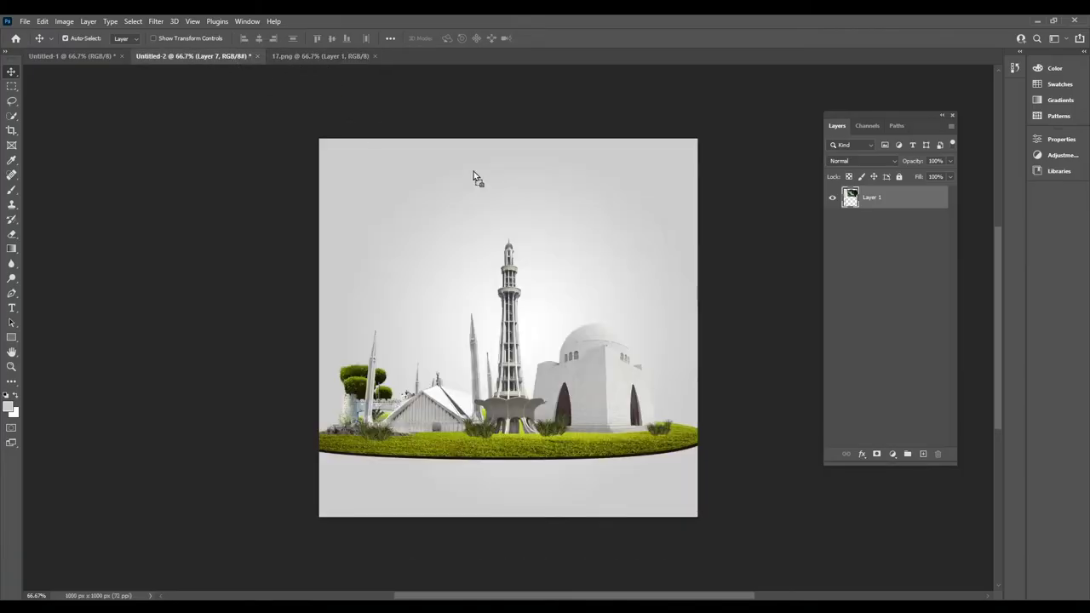
pyautogui.moveTo(222, 56); pyautogui.dragTo(596, 262)
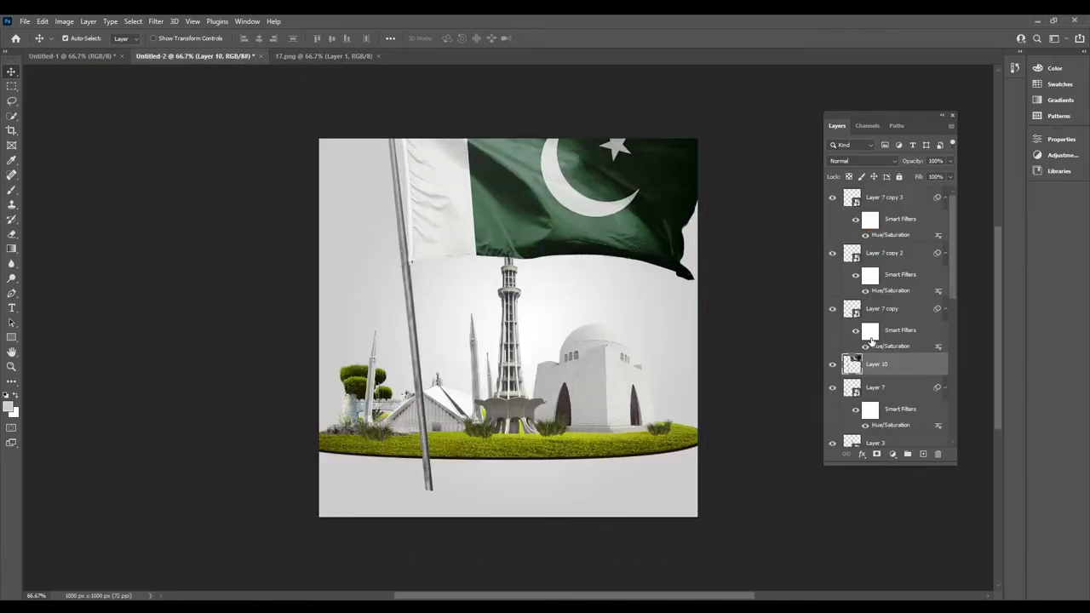
pyautogui.moveTo(488, 226); pyautogui.dragTo(512, 238)
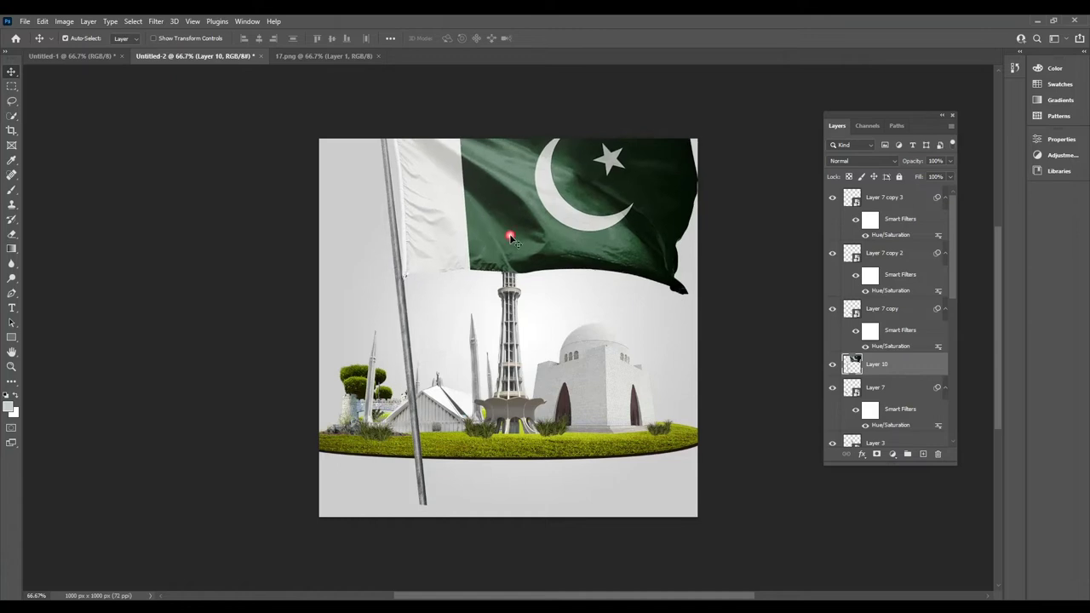
# Step: Convert the flag to a Smart Object and scale it to about half beside the minaret
pyautogui.rightClick(919, 375)
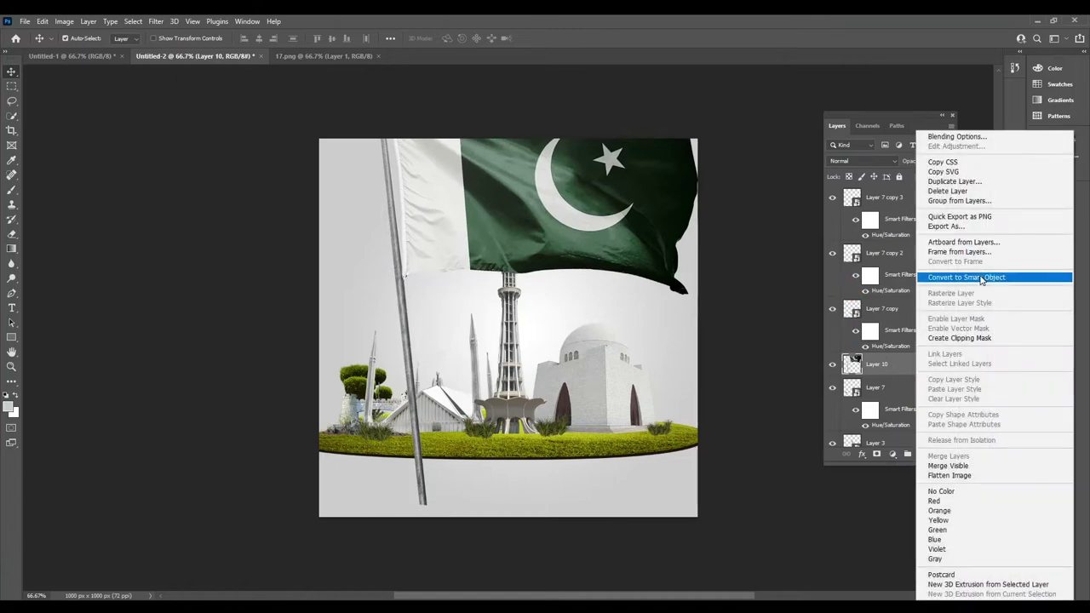
pyautogui.click(981, 278)
pyautogui.click(41, 21)
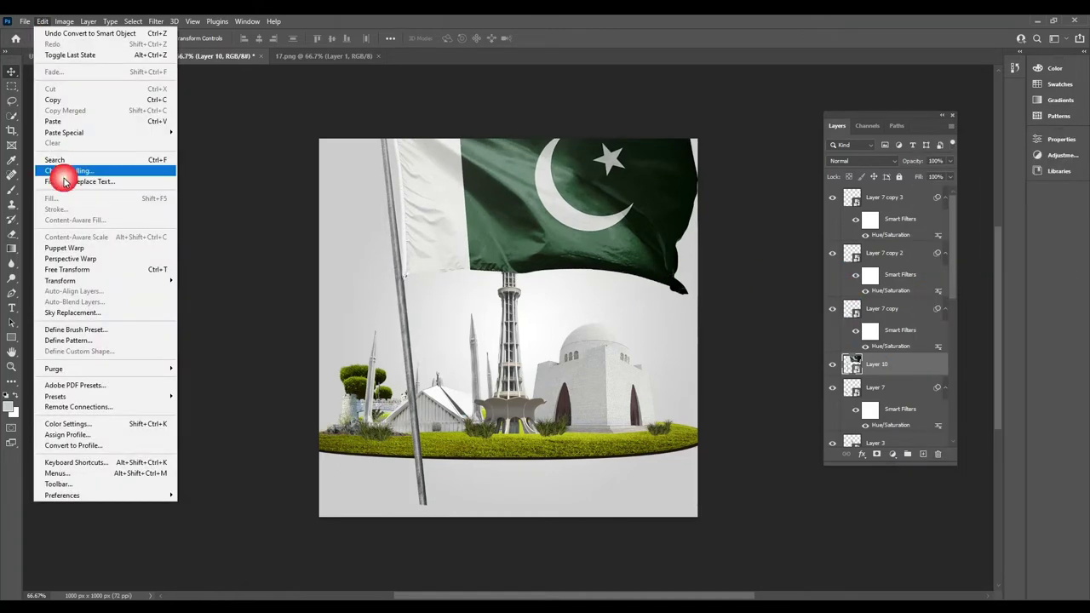
pyautogui.click(85, 269)
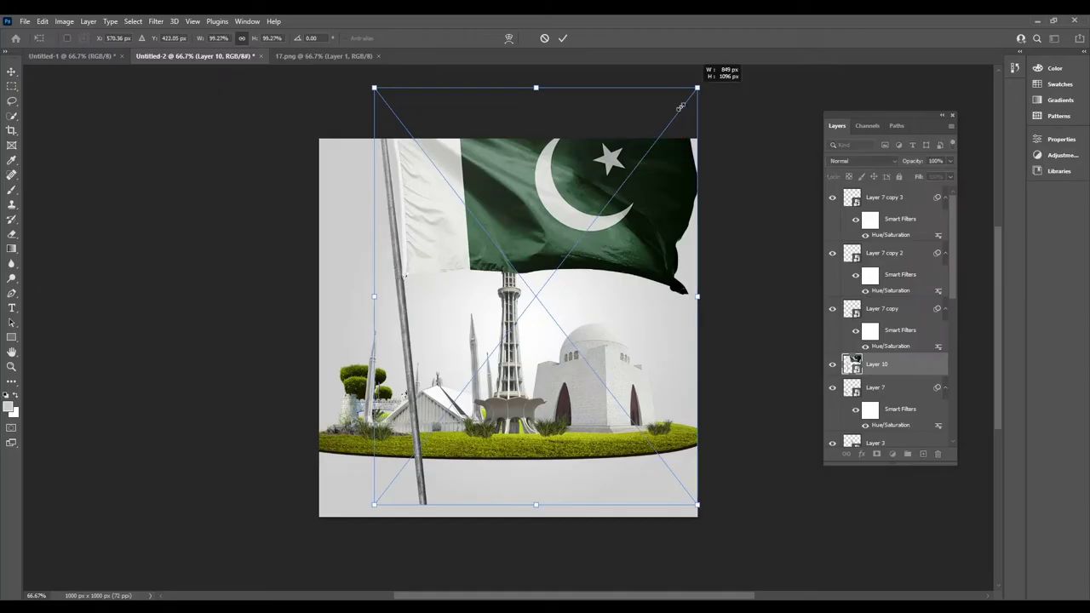
pyautogui.moveTo(683, 101); pyautogui.dragTo(551, 260)
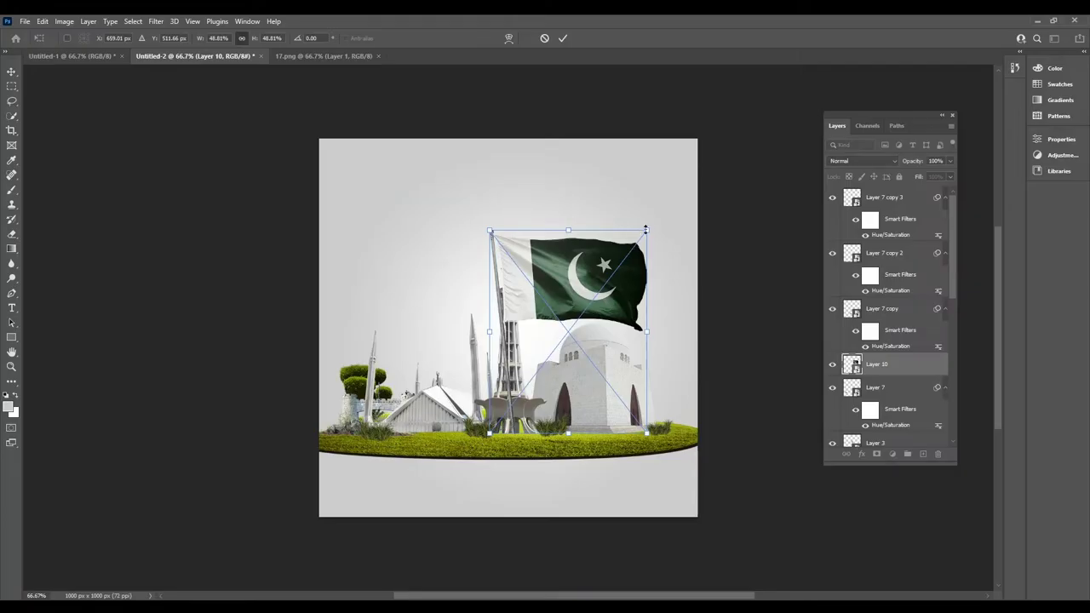
pyautogui.moveTo(649, 234); pyautogui.dragTo(601, 256)
pyautogui.moveTo(527, 272)
pyautogui.mouseDown()
pyautogui.moveTo(558, 304)
pyautogui.moveTo(553, 283)
pyautogui.mouseUp()
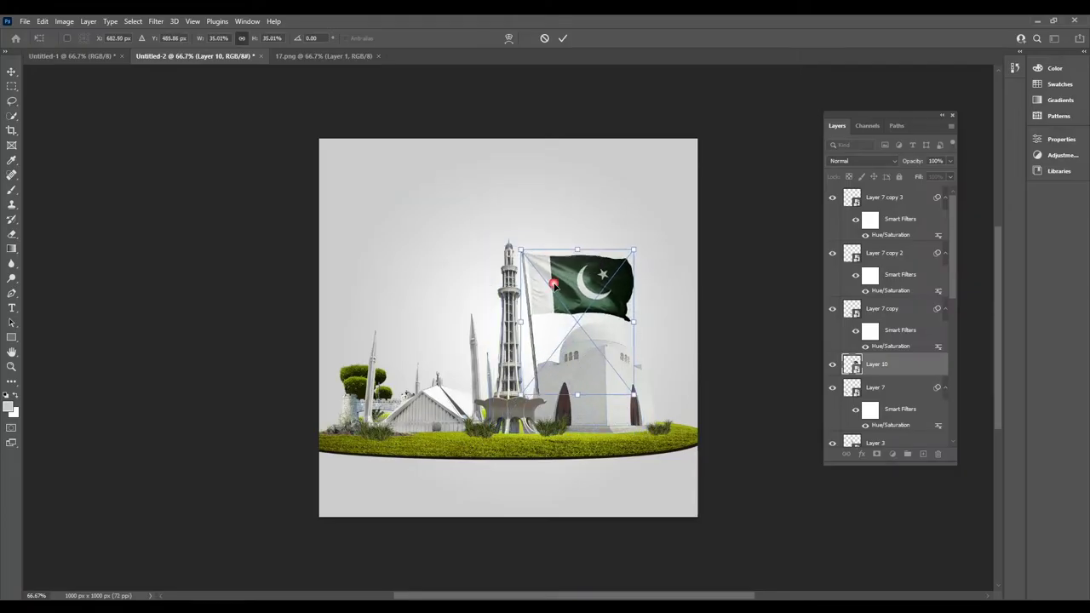
pyautogui.doubleClick(580, 277)
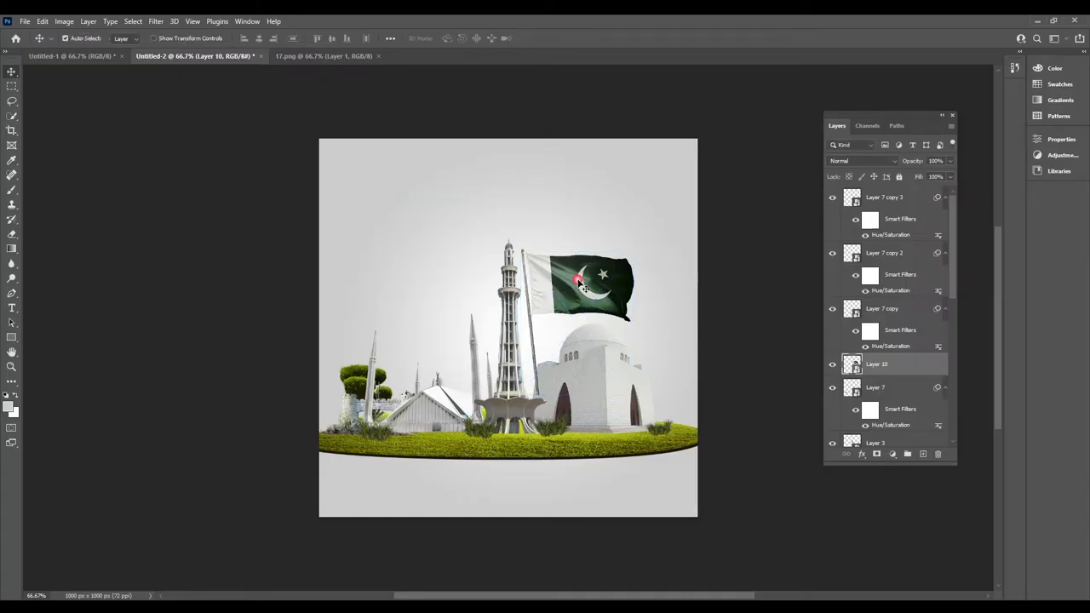
# Step: Lower the flag layer in the stack and drag the flag onto the minaret top
pyautogui.moveTo(882, 367); pyautogui.dragTo(896, 430)
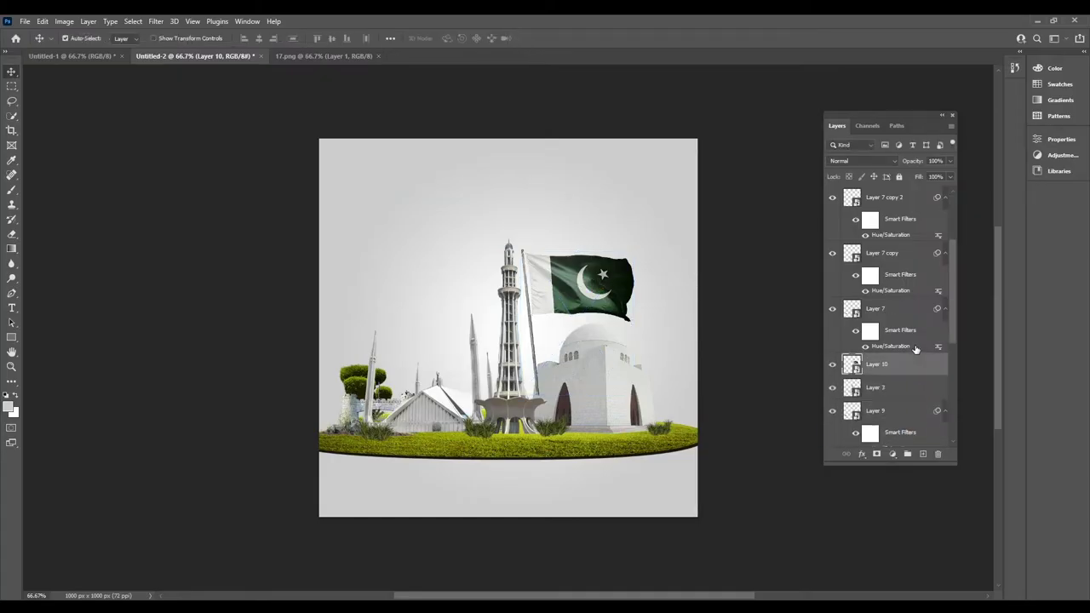
pyautogui.scroll(-3, 901, 315)
pyautogui.moveTo(908, 255); pyautogui.dragTo(909, 412)
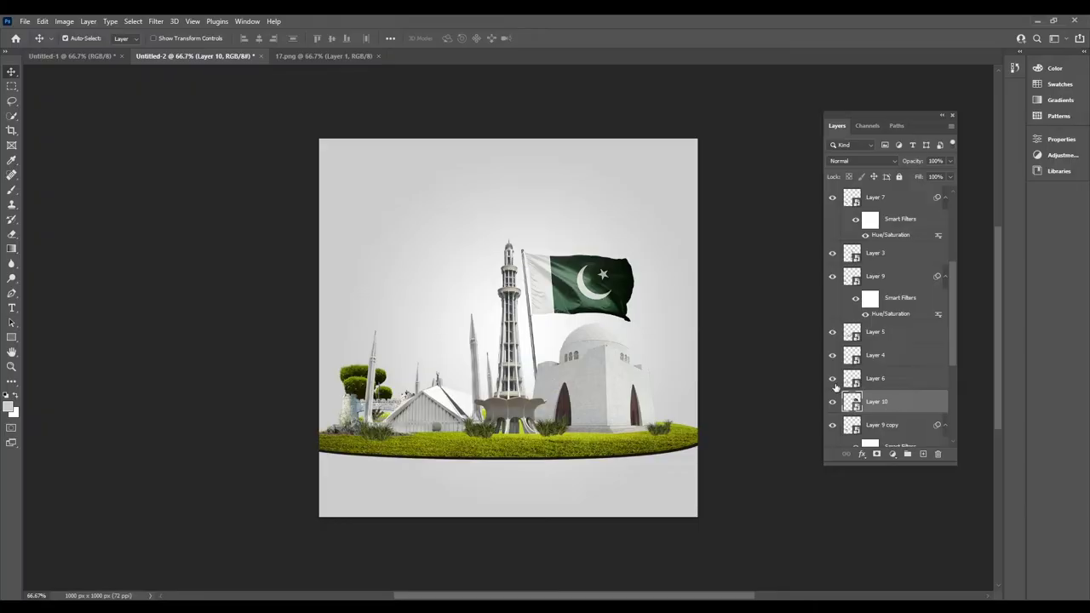
pyautogui.moveTo(590, 287)
pyautogui.mouseDown()
pyautogui.moveTo(579, 296)
pyautogui.moveTo(582, 273)
pyautogui.mouseUp()
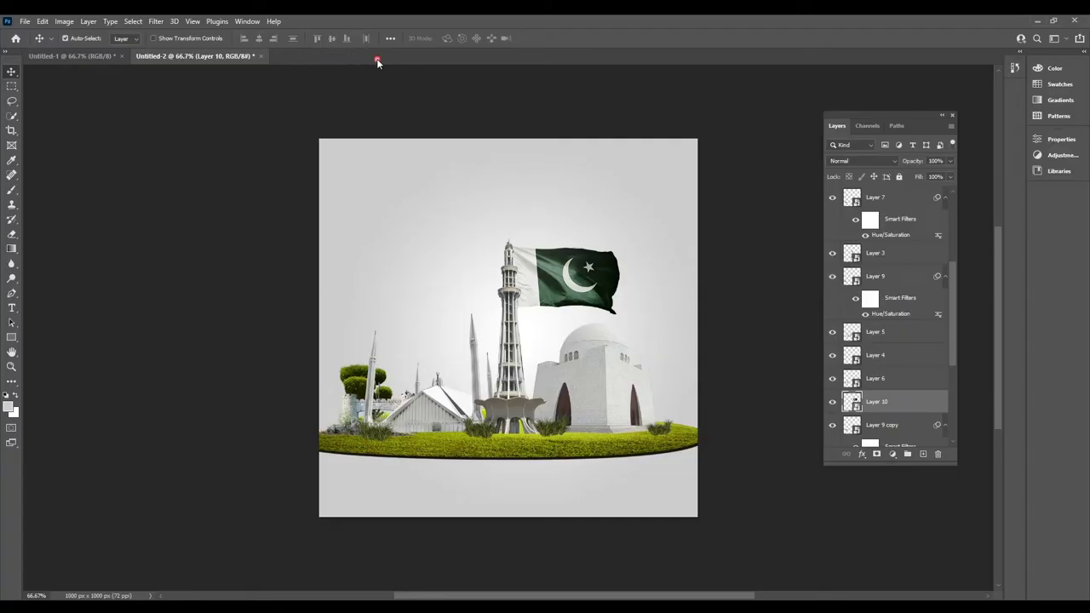
pyautogui.click(25, 21)
# Step: Open 15.png, bring the birds into the composition, and convert them to a Smart Object
pyautogui.click(36, 43)
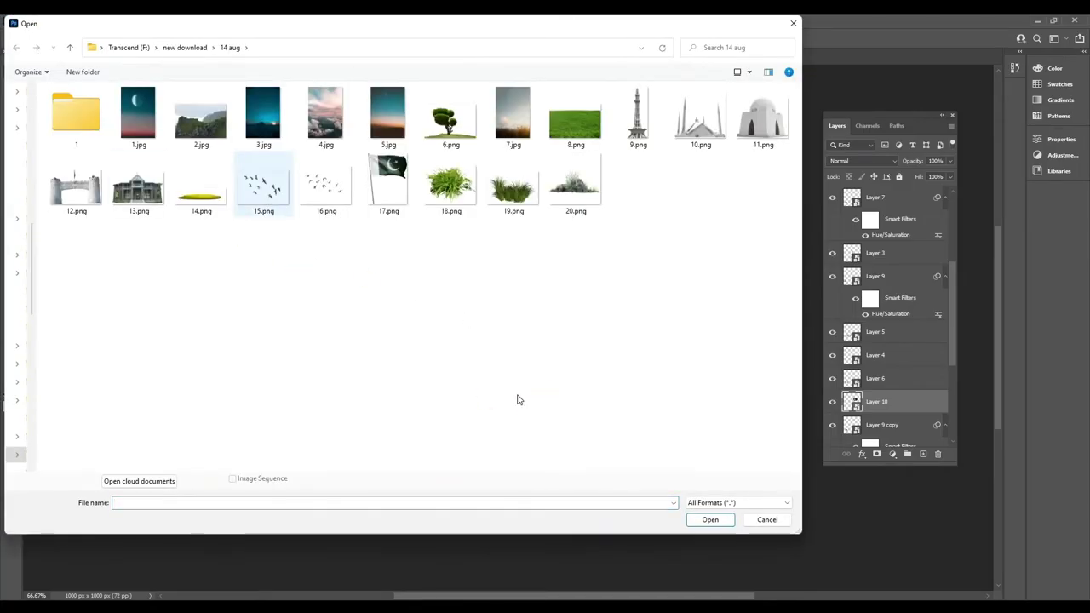
pyautogui.click(707, 521)
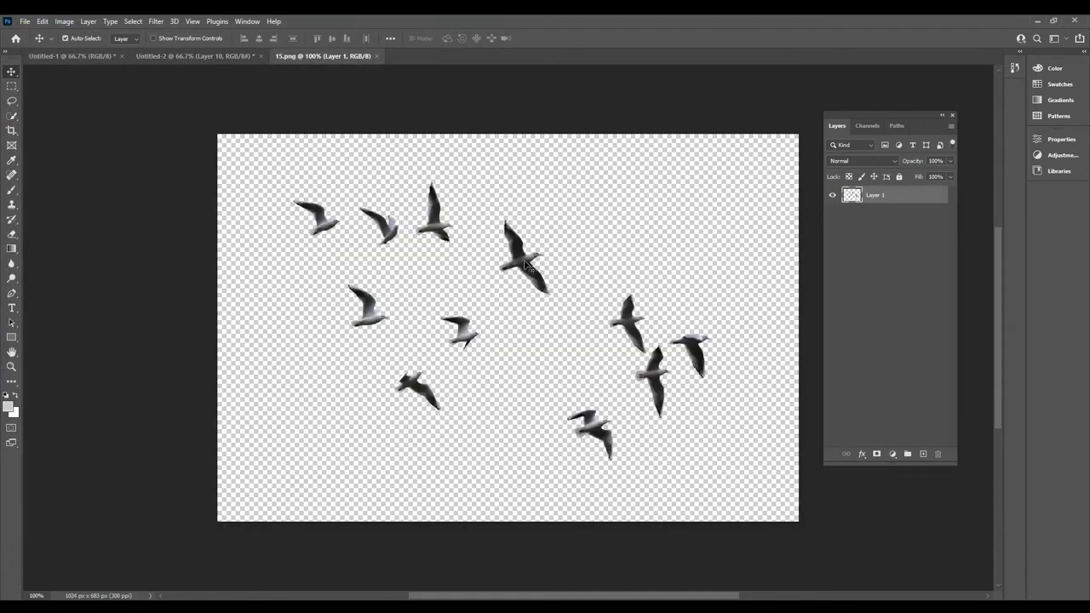
pyautogui.moveTo(526, 266); pyautogui.dragTo(658, 291)
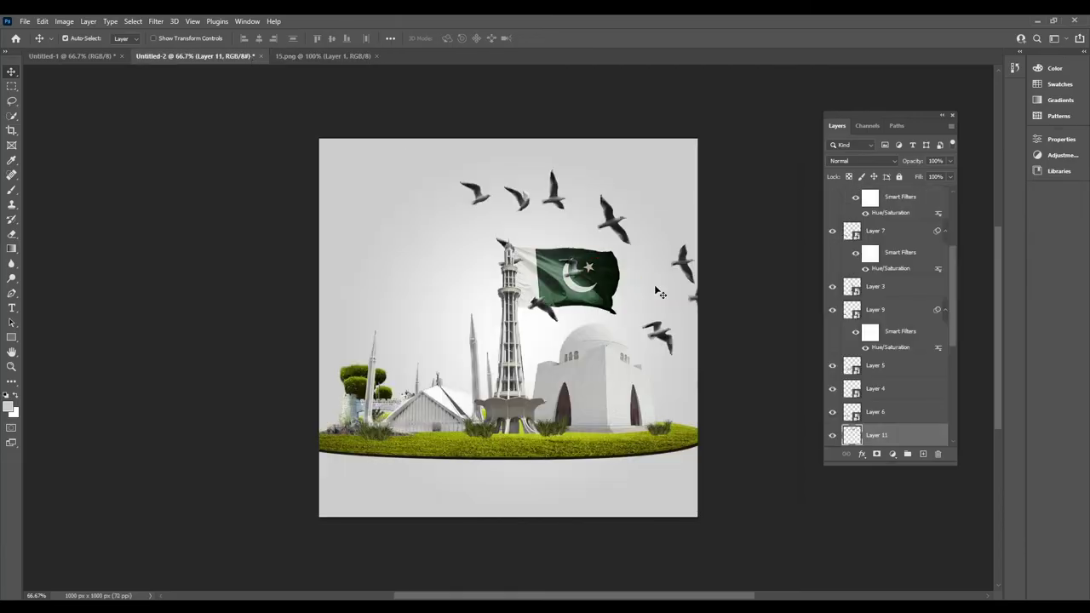
pyautogui.rightClick(908, 439)
pyautogui.click(979, 282)
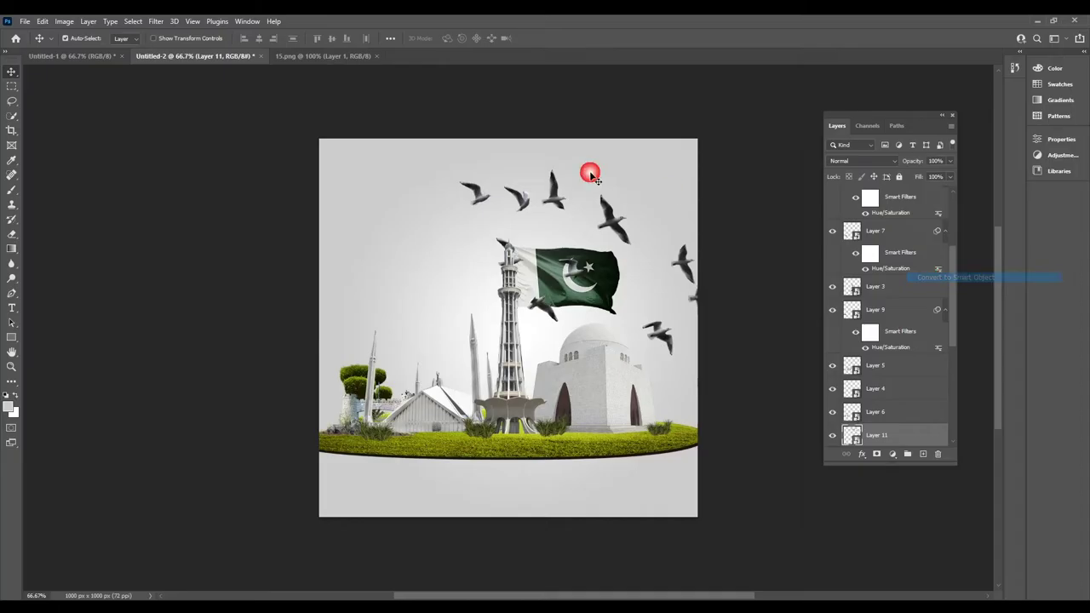
# Step: Shrink the flock and place it beside the minaret
pyautogui.click(42, 21)
pyautogui.click(72, 266)
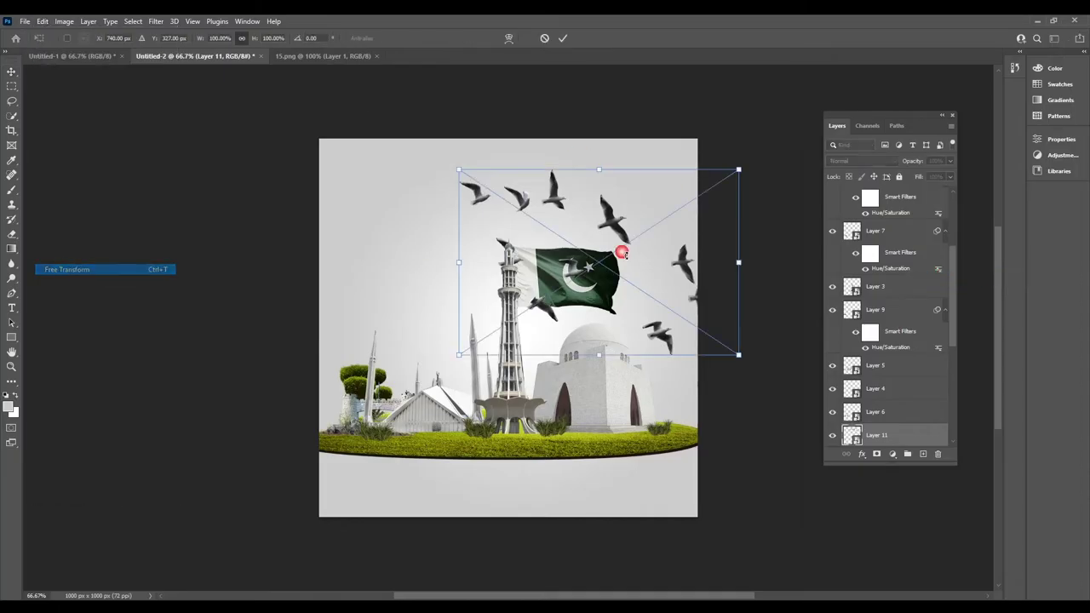
pyautogui.moveTo(745, 175)
pyautogui.mouseDown()
pyautogui.moveTo(558, 213)
pyautogui.moveTo(523, 265)
pyautogui.moveTo(506, 210)
pyautogui.moveTo(518, 203)
pyautogui.moveTo(456, 254)
pyautogui.mouseUp()
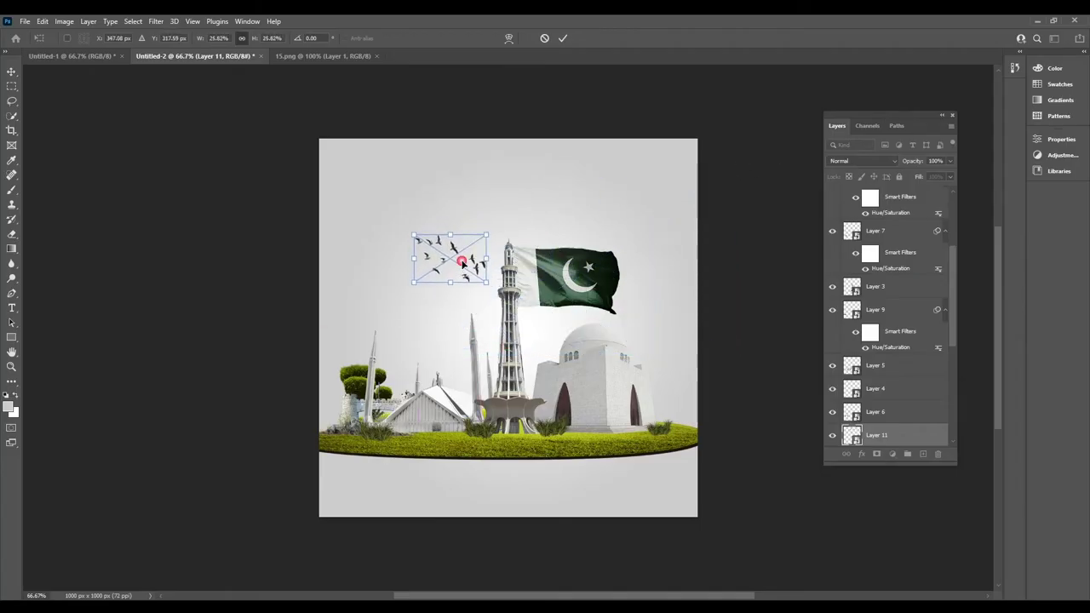
pyautogui.rightClick(464, 263)
pyautogui.press('Return')
pyautogui.moveTo(475, 267); pyautogui.dragTo(488, 281)
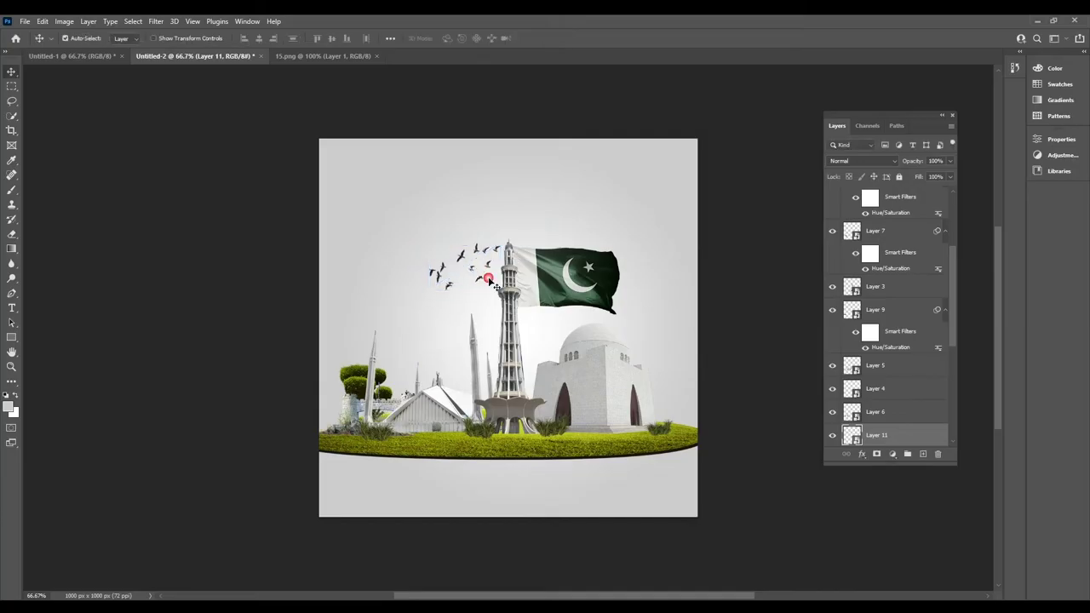
# Step: Add a layer mask and paint black with a 37 px brush to remove birds
pyautogui.click(877, 455)
pyautogui.click(12, 190)
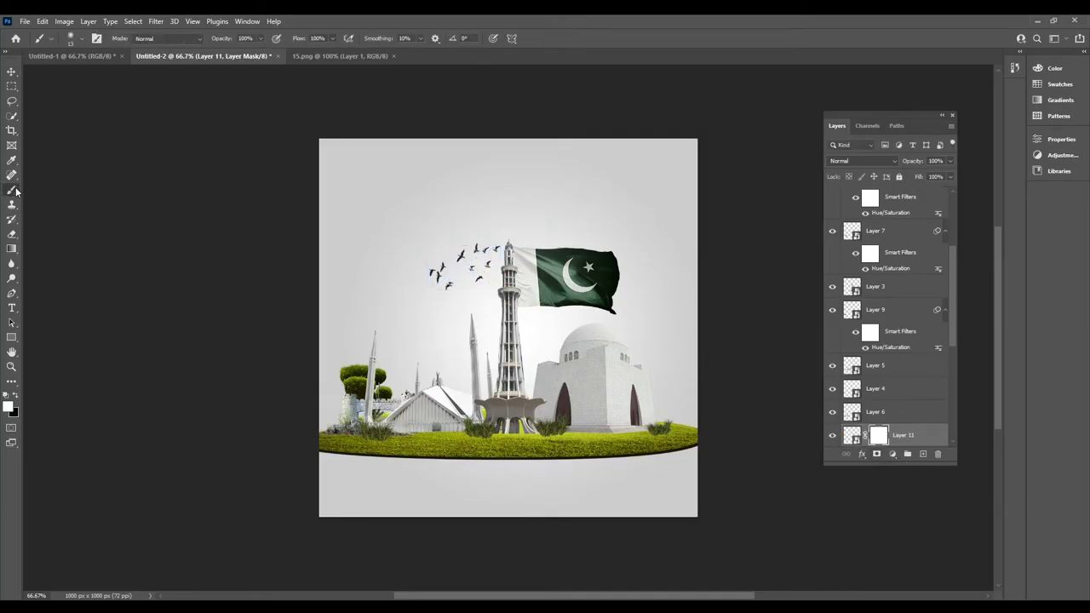
pyautogui.click(82, 39)
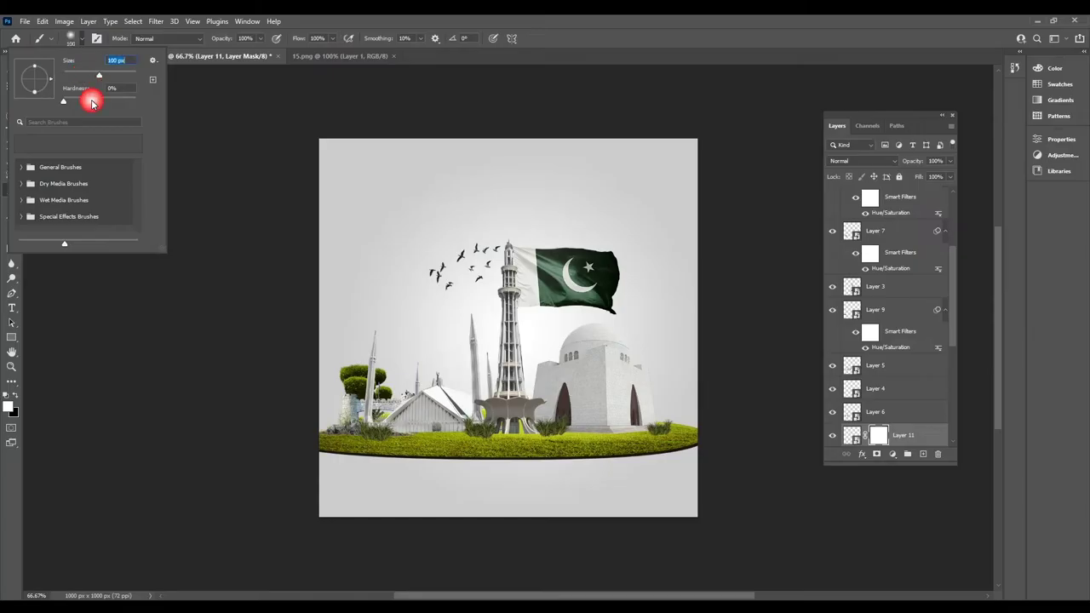
pyautogui.moveTo(98, 74); pyautogui.dragTo(76, 74)
pyautogui.press('Return')
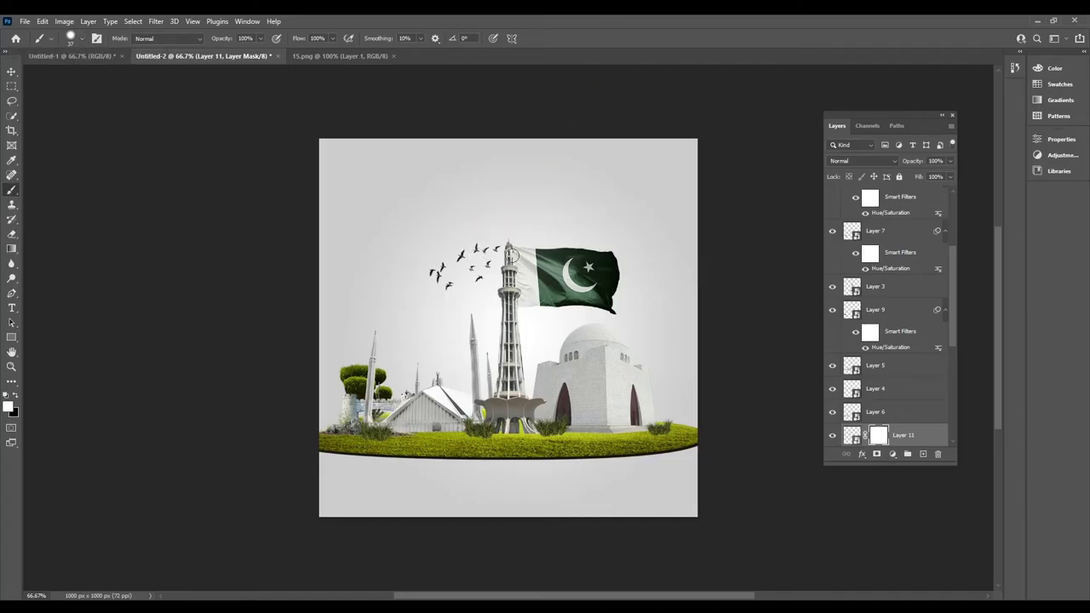
pyautogui.click(14, 396)
# Step: Move the remaining birds closer to the tower and close 15.png
pyautogui.click(12, 71)
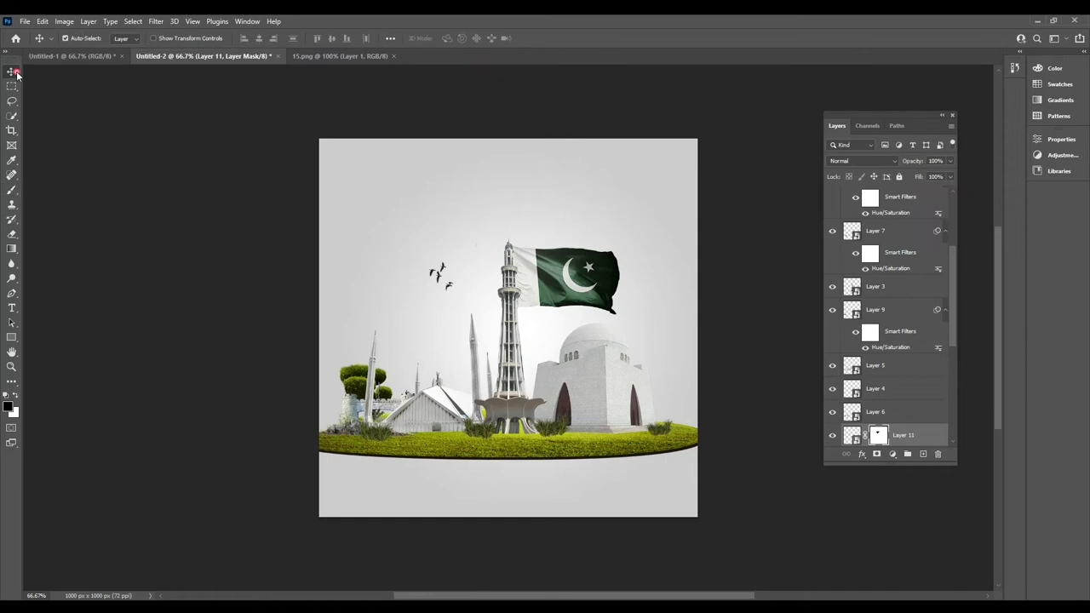
pyautogui.moveTo(450, 289); pyautogui.dragTo(482, 274)
pyautogui.click(392, 56)
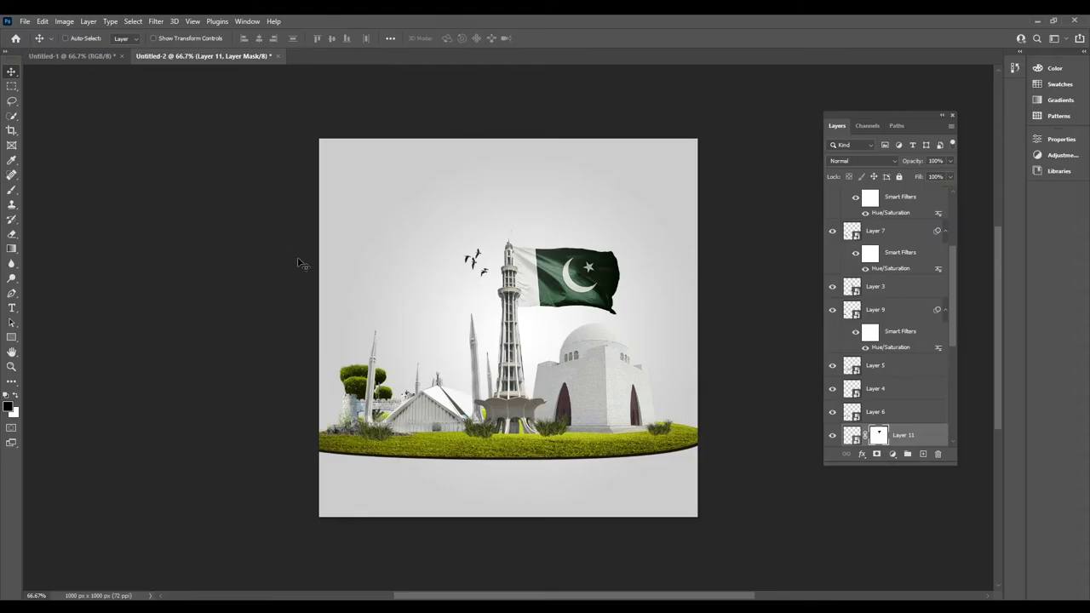
pyautogui.click(26, 22)
# Step: Open 16.png and bring the second flock into the composition
pyautogui.click(31, 52)
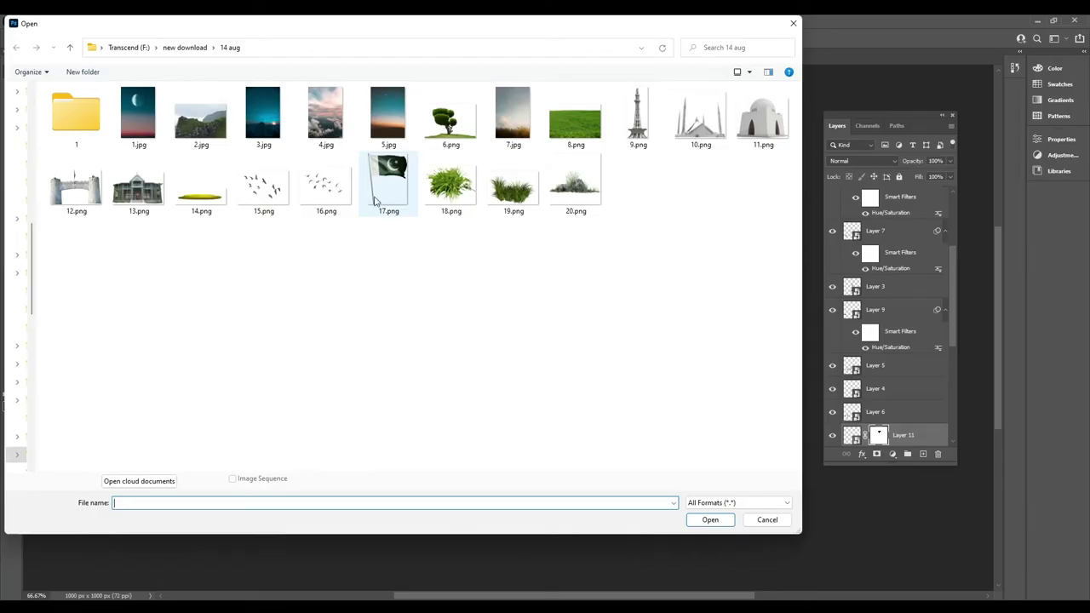
pyautogui.doubleClick(328, 194)
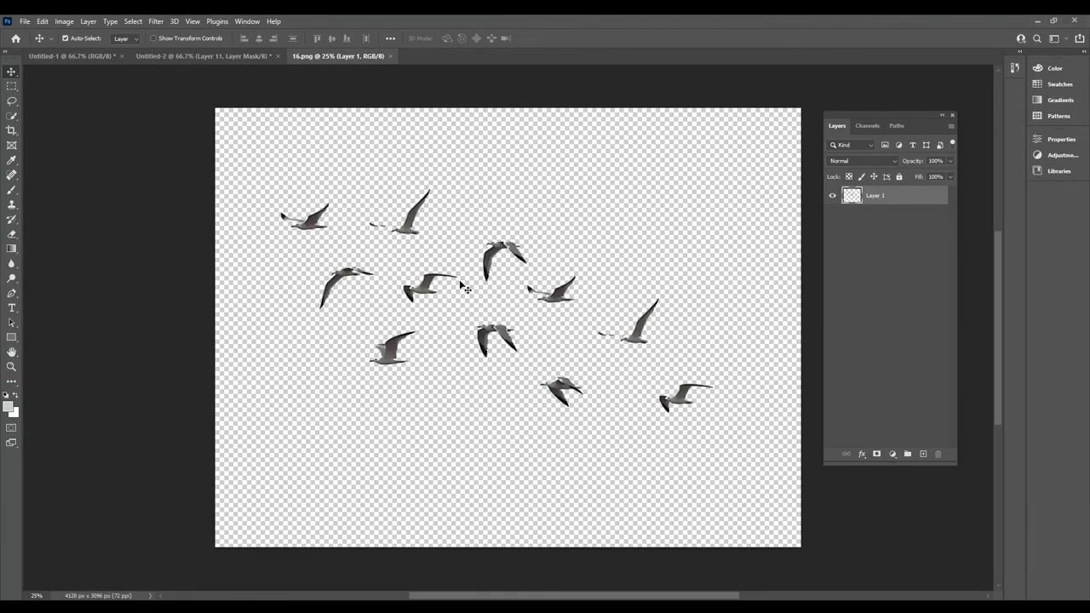
pyautogui.moveTo(507, 253)
pyautogui.mouseDown()
pyautogui.moveTo(223, 36)
pyautogui.moveTo(535, 226)
pyautogui.mouseUp()
# Step: Scale the flock down, flip it horizontally, and place it above the dome
pyautogui.click(42, 22)
pyautogui.click(179, 269)
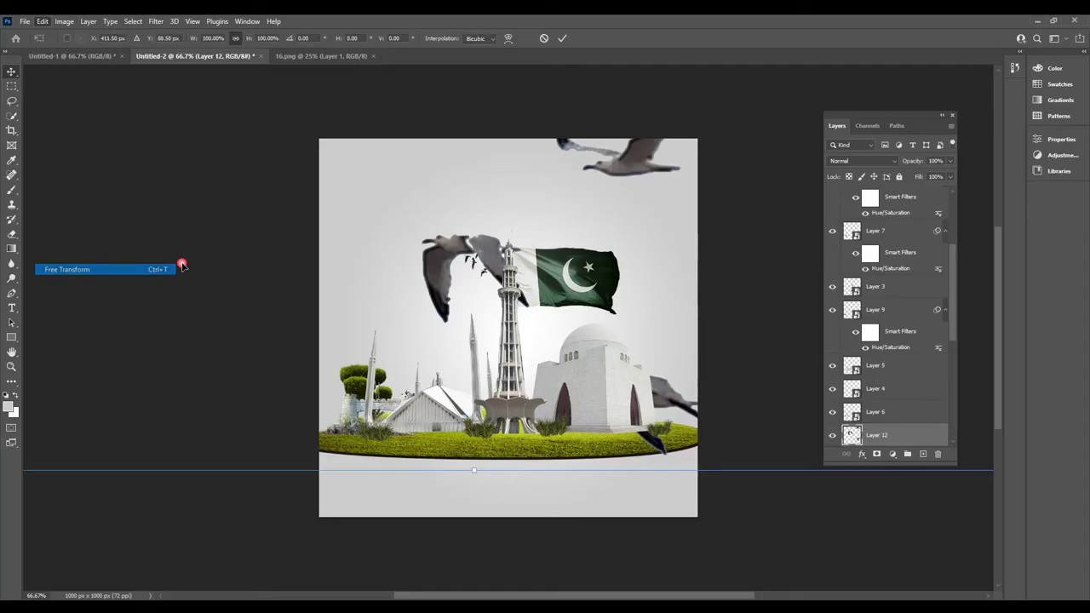
pyautogui.moveTo(287, 428); pyautogui.dragTo(316, 377)
pyautogui.moveTo(298, 475)
pyautogui.mouseDown()
pyautogui.moveTo(435, 333)
pyautogui.moveTo(727, 195)
pyautogui.moveTo(511, 227)
pyautogui.moveTo(582, 243)
pyautogui.moveTo(546, 326)
pyautogui.mouseUp()
pyautogui.rightClick(556, 234)
pyautogui.click(588, 456)
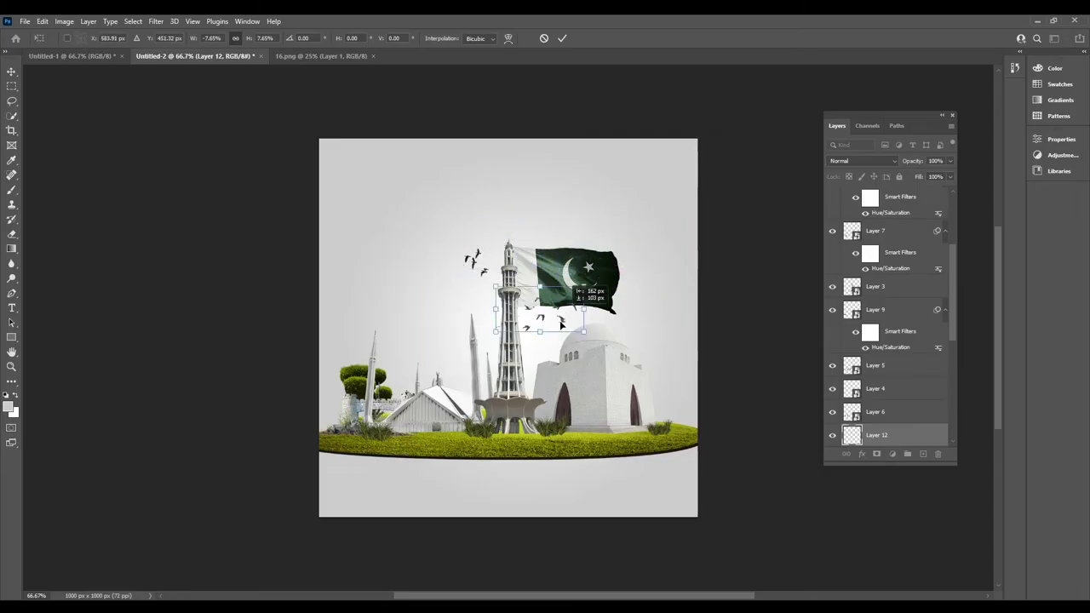
pyautogui.moveTo(546, 326); pyautogui.dragTo(536, 334)
pyautogui.press('Return')
# Step: Add a layer mask to brush out some birds, then close 16.png
pyautogui.click(877, 455)
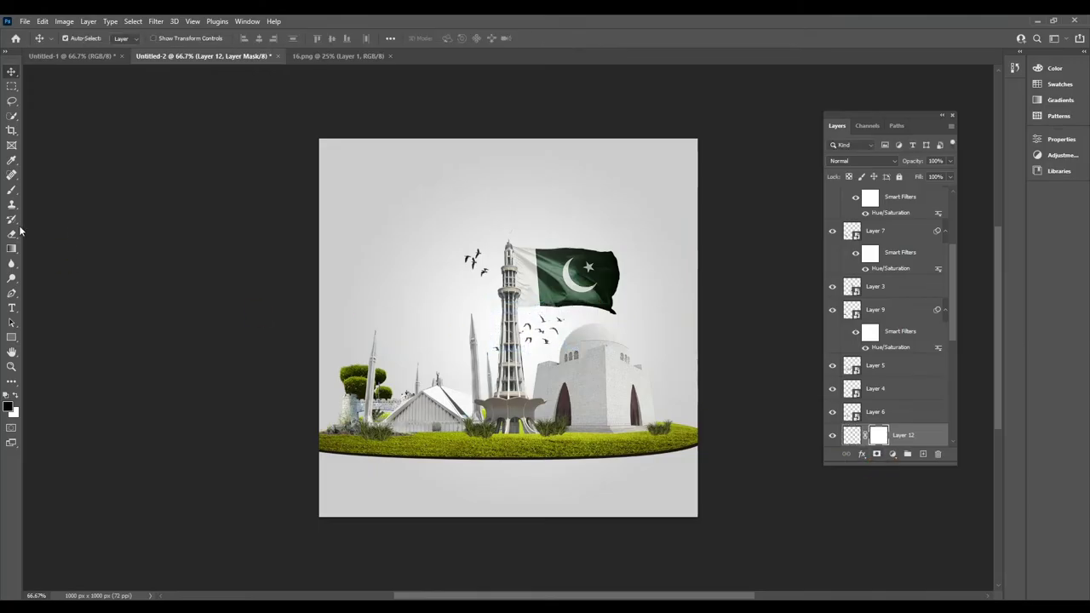
pyautogui.click(11, 193)
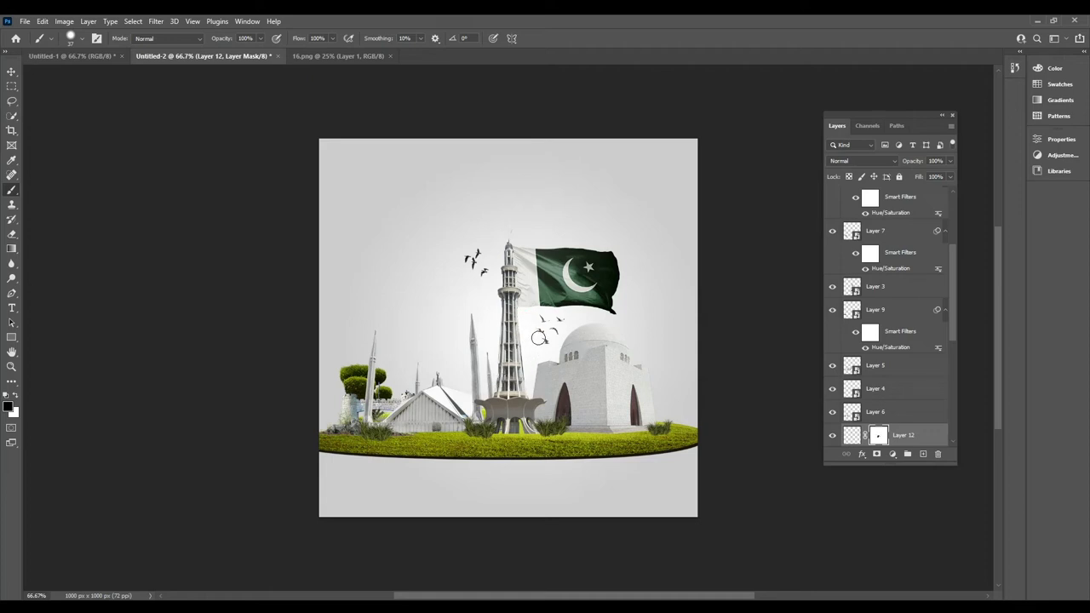
pyautogui.click(594, 353)
pyautogui.click(13, 72)
pyautogui.click(391, 55)
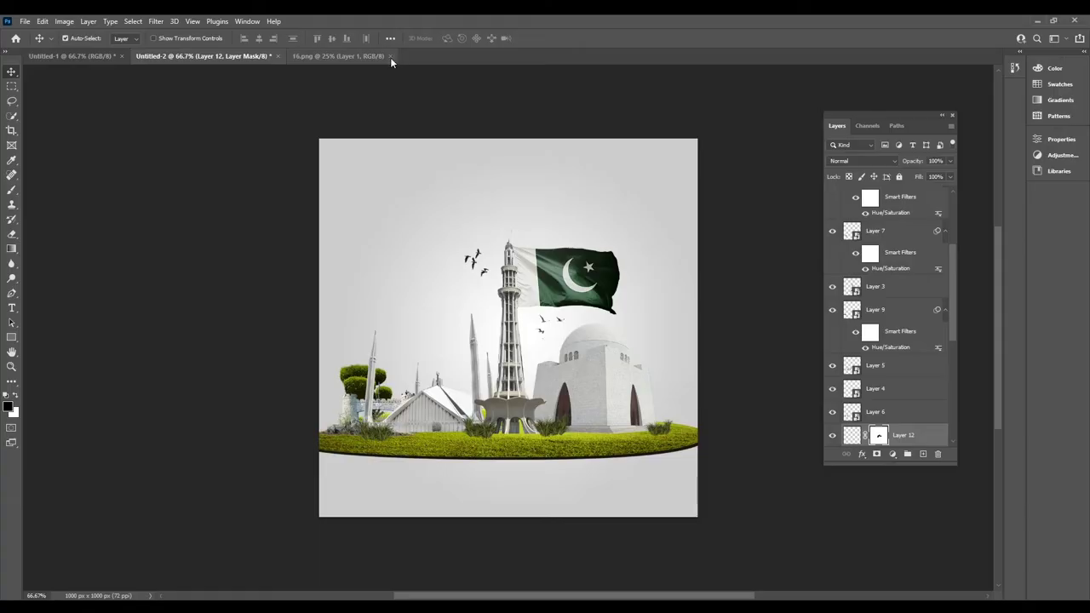
pyautogui.moveTo(463, 161); pyautogui.dragTo(476, 266)
pyautogui.click(13, 310)
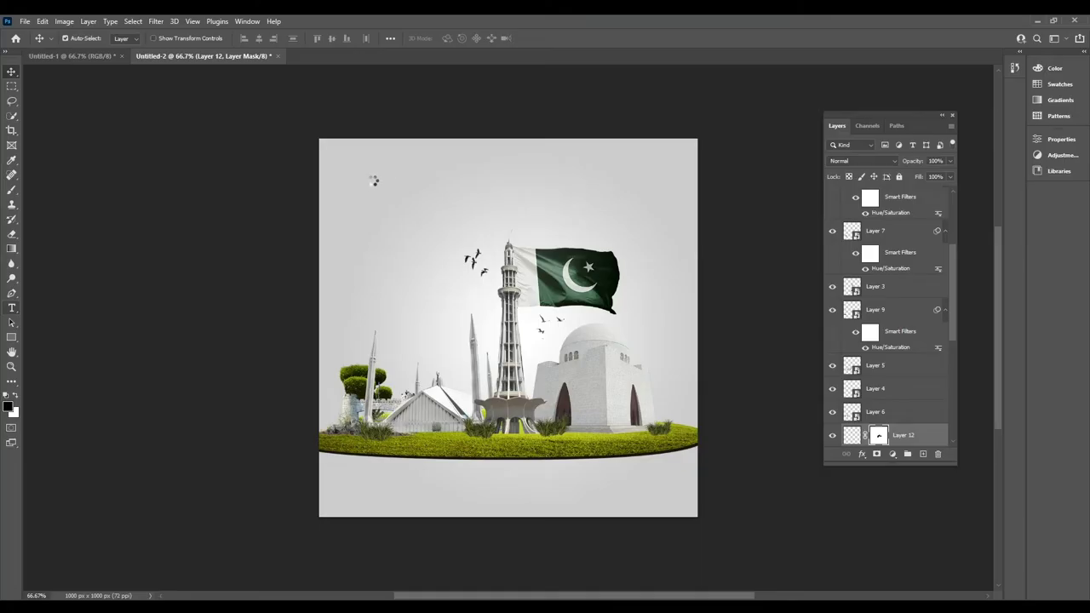
# Step: Add a '4th august' text line near the top and set it to all capitals
pyautogui.moveTo(952, 274); pyautogui.dragTo(954, 210)
pyautogui.click(890, 196)
pyautogui.click(375, 199)
pyautogui.write('4th august')
pyautogui.hotkey('ctrl', 'a')
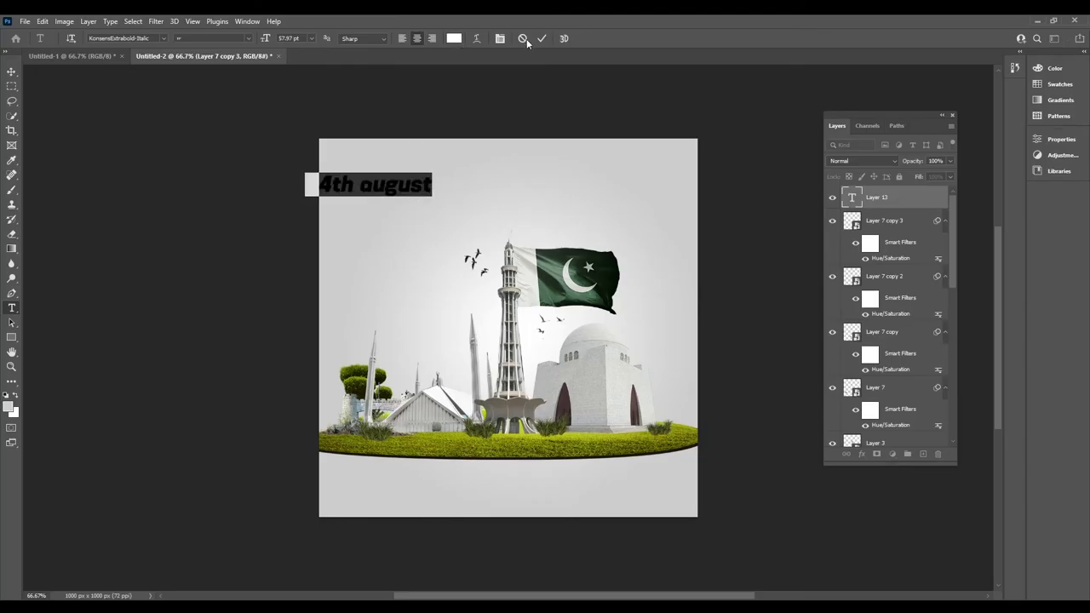
pyautogui.click(499, 39)
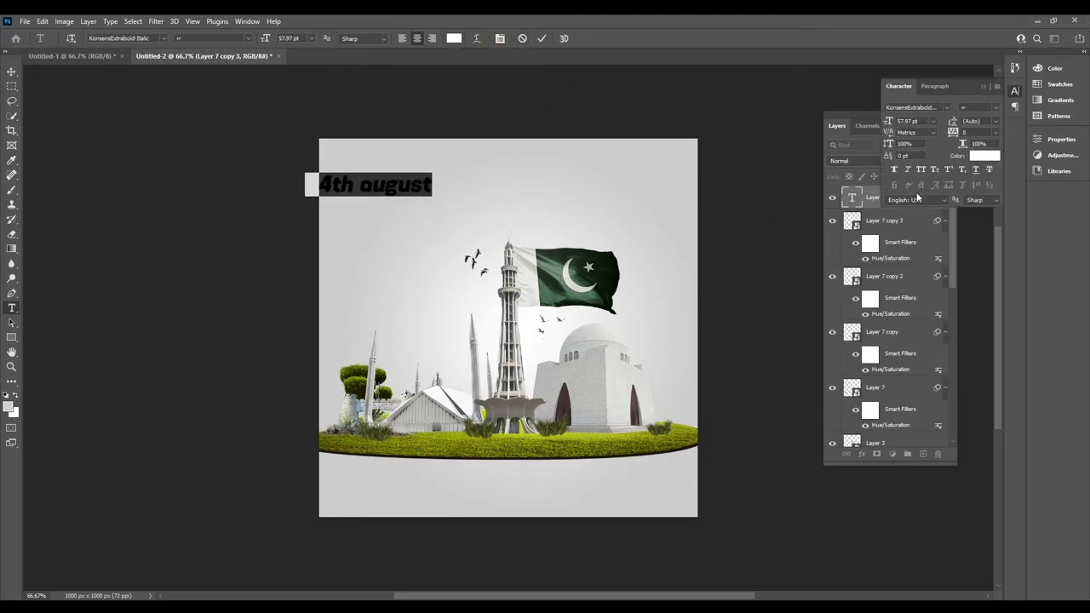
pyautogui.click(919, 170)
# Step: Colour the heading text a bright green sampled from the flag
pyautogui.click(454, 38)
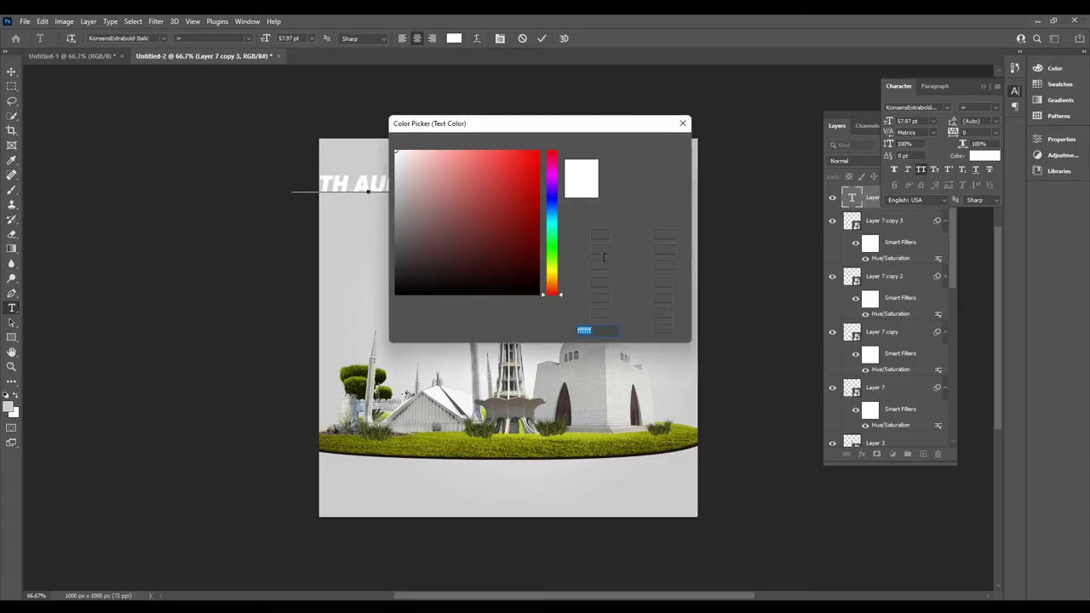
pyautogui.moveTo(597, 132); pyautogui.dragTo(412, 381)
pyautogui.click(555, 265)
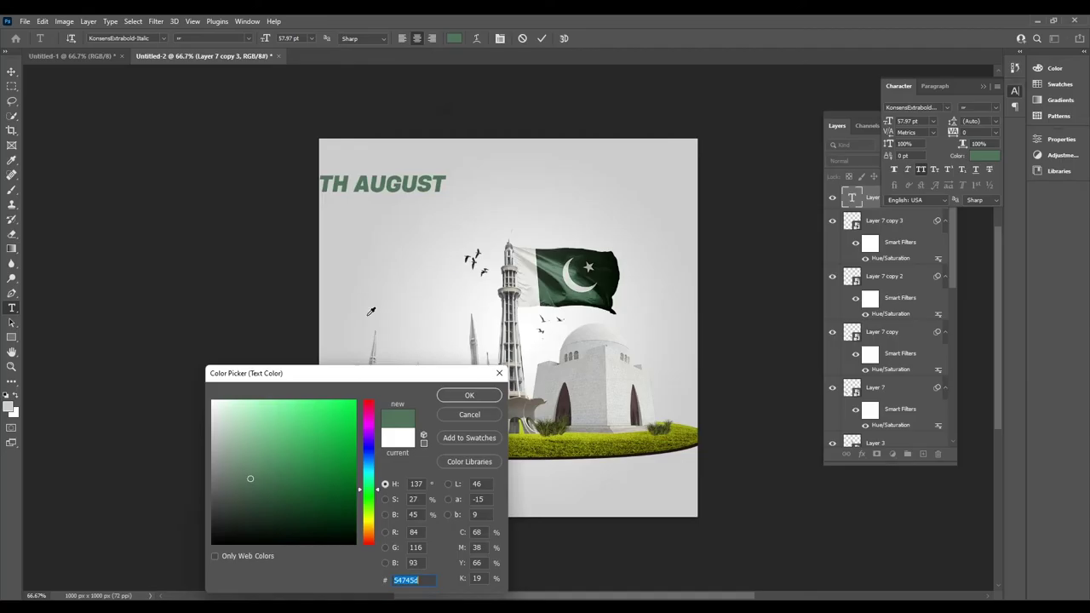
pyautogui.click(499, 286)
pyautogui.moveTo(302, 480); pyautogui.dragTo(339, 488)
pyautogui.click(469, 397)
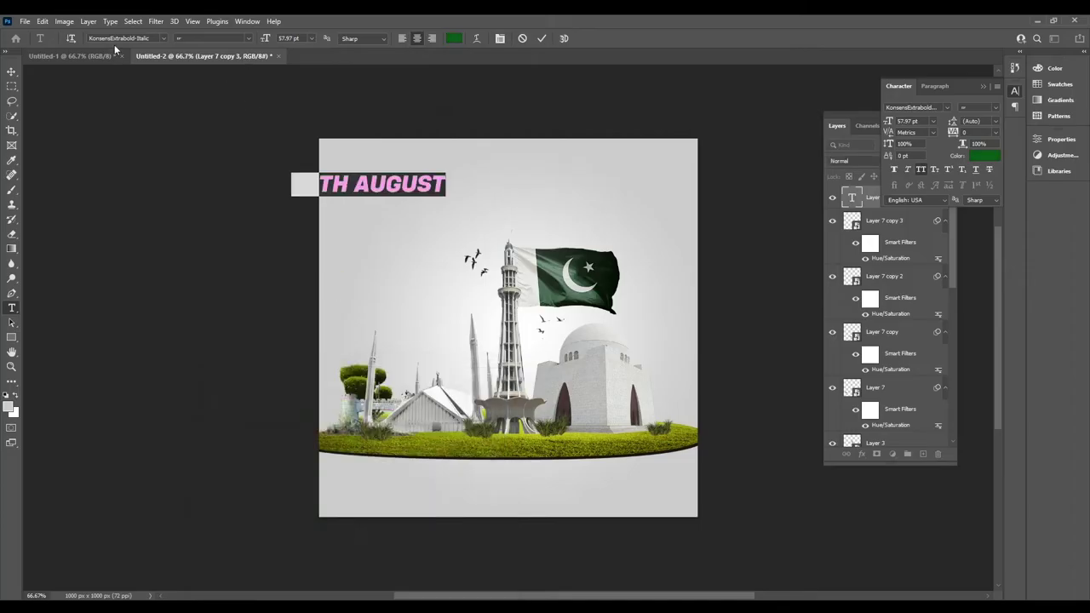
# Step: Set the heading font to KonsensSemibold-Italic
pyautogui.write('k')
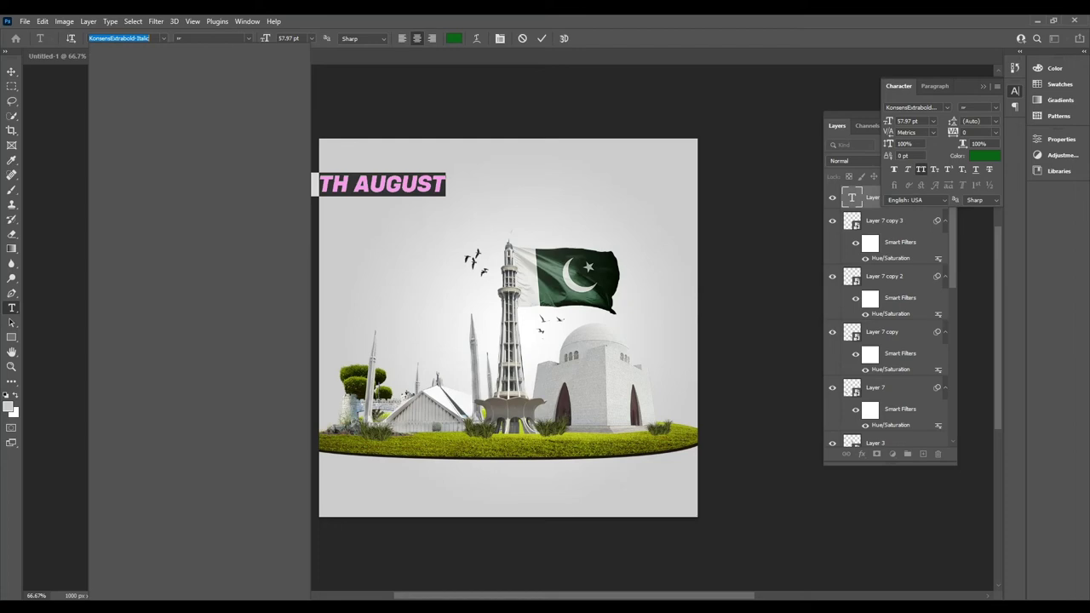
pyautogui.scroll(-10, 194, 332)
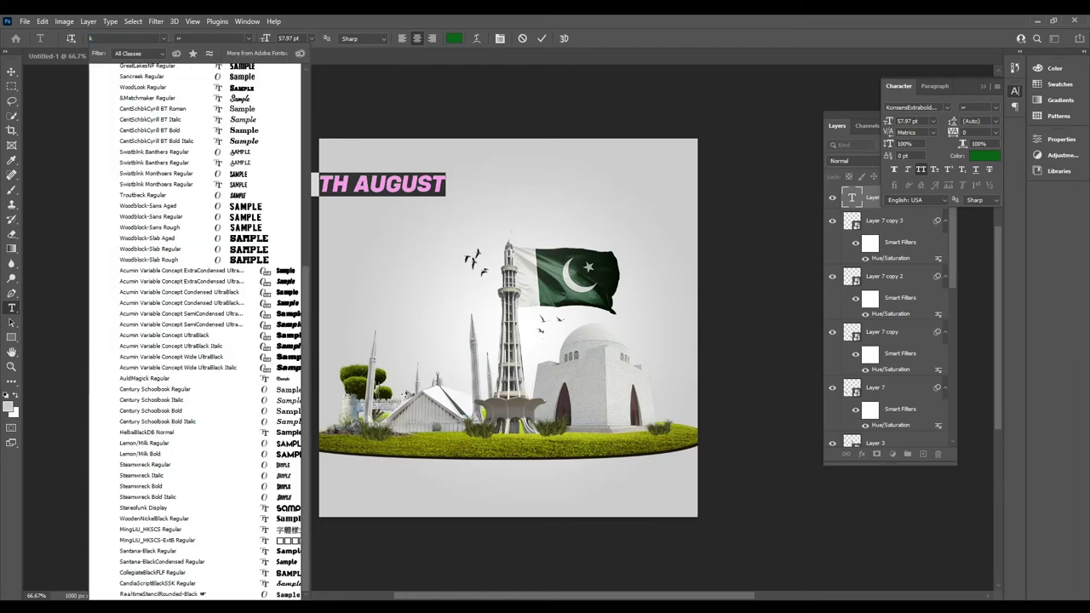
pyautogui.write('onse')
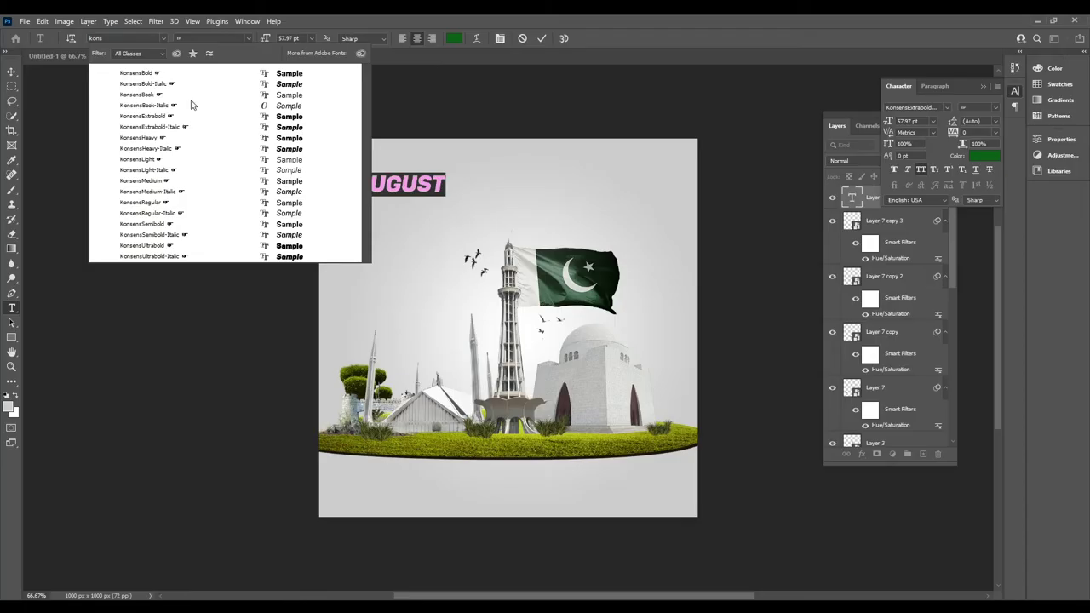
pyautogui.press('Down')
pyautogui.press('Down')
pyautogui.press('Down')
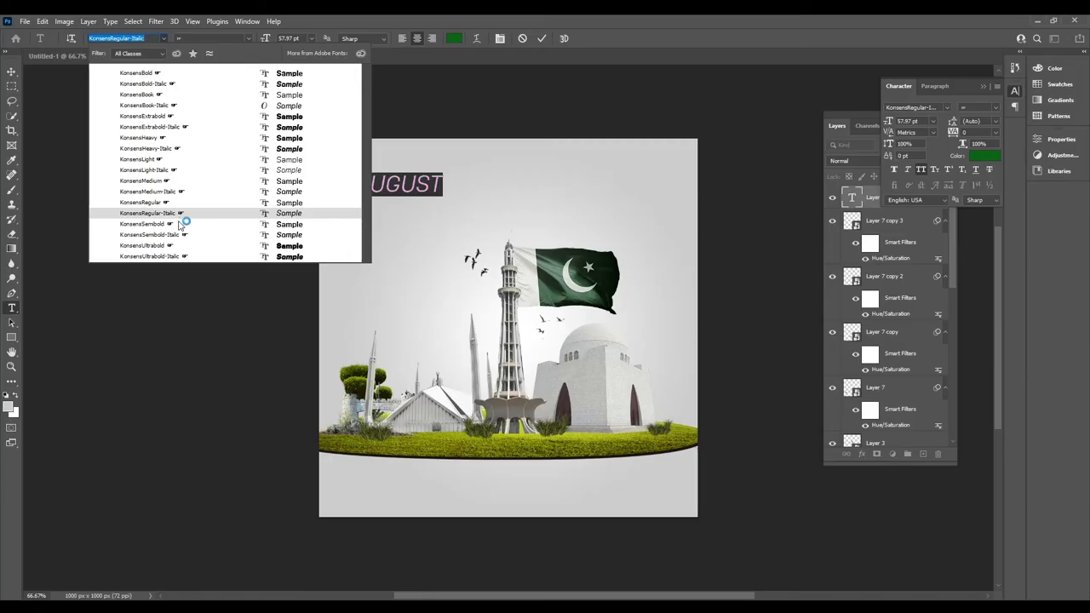
pyautogui.click(174, 234)
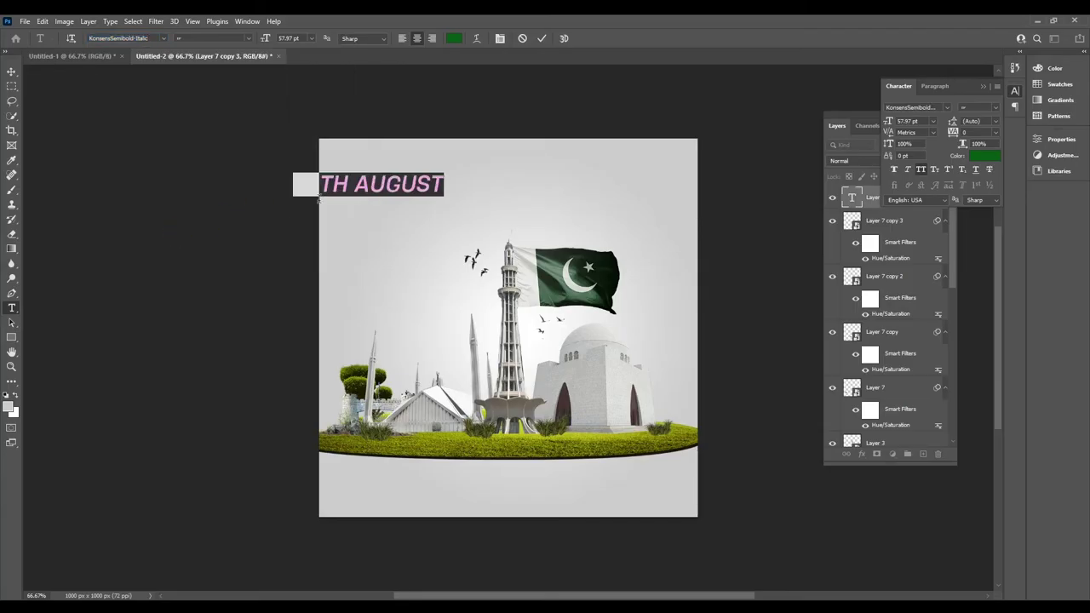
pyautogui.click(11, 72)
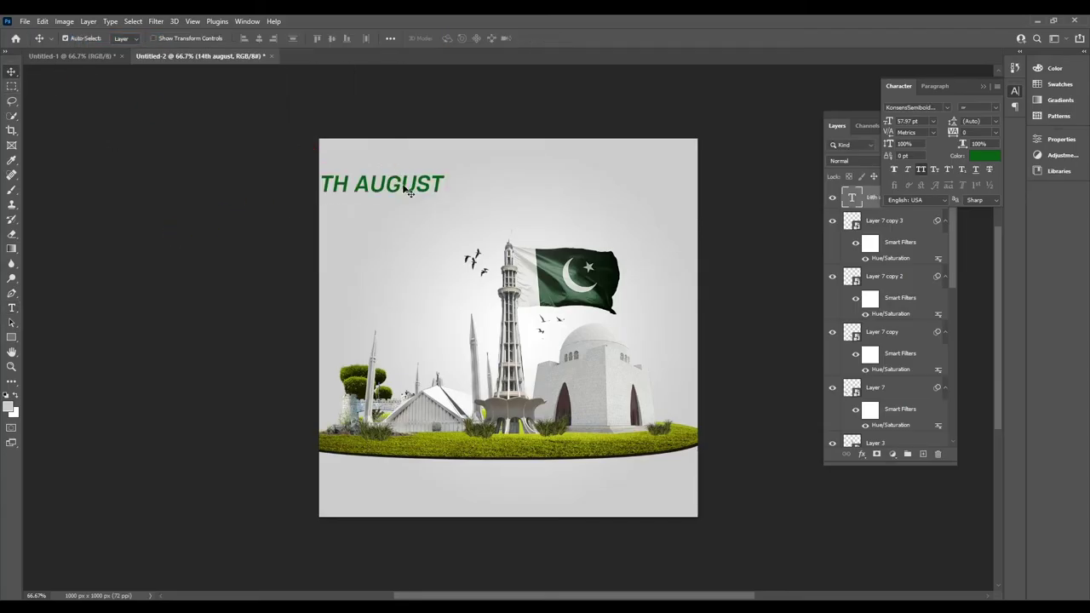
# Step: Centre the heading near the top and make the word AUGUST KonsensHeavy-Italic
pyautogui.moveTo(400, 190); pyautogui.dragTo(496, 191)
pyautogui.doubleClick(496, 189)
pyautogui.click(446, 191)
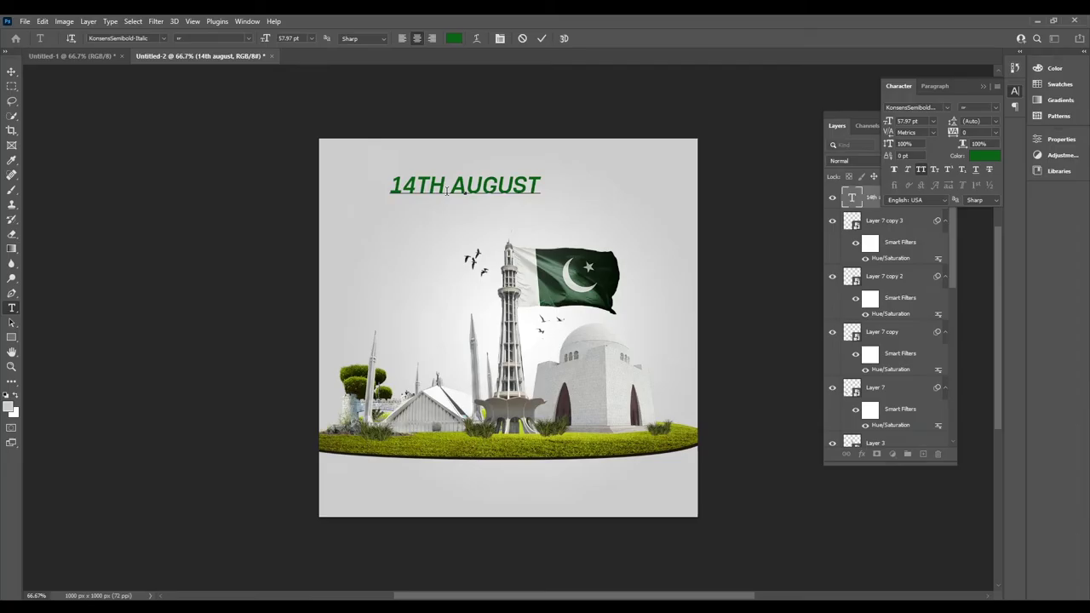
pyautogui.doubleClick(475, 189)
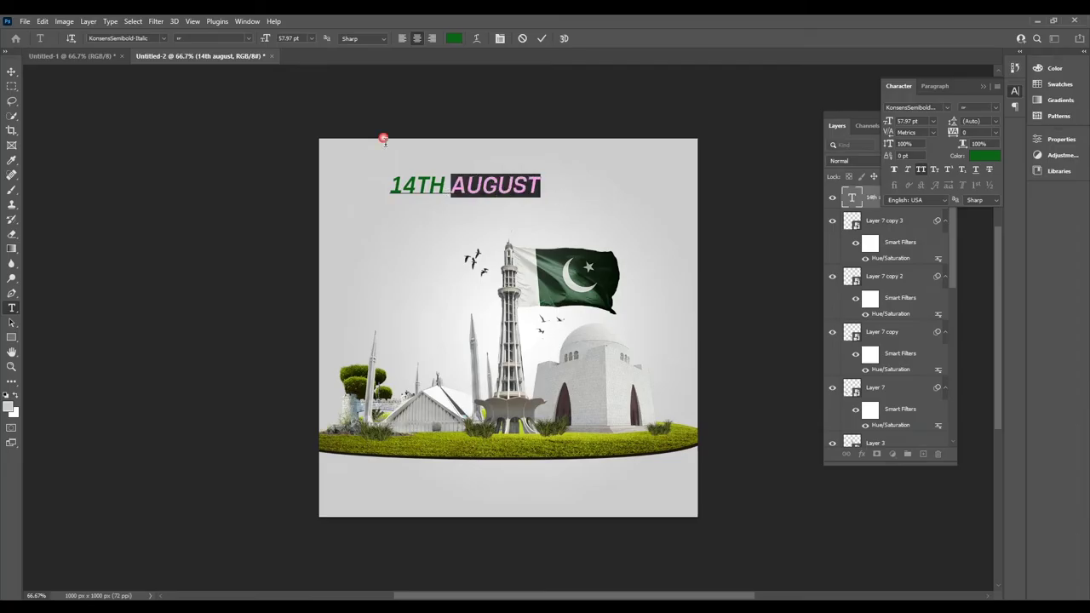
pyautogui.click(249, 39)
pyautogui.click(127, 38)
pyautogui.write('kons')
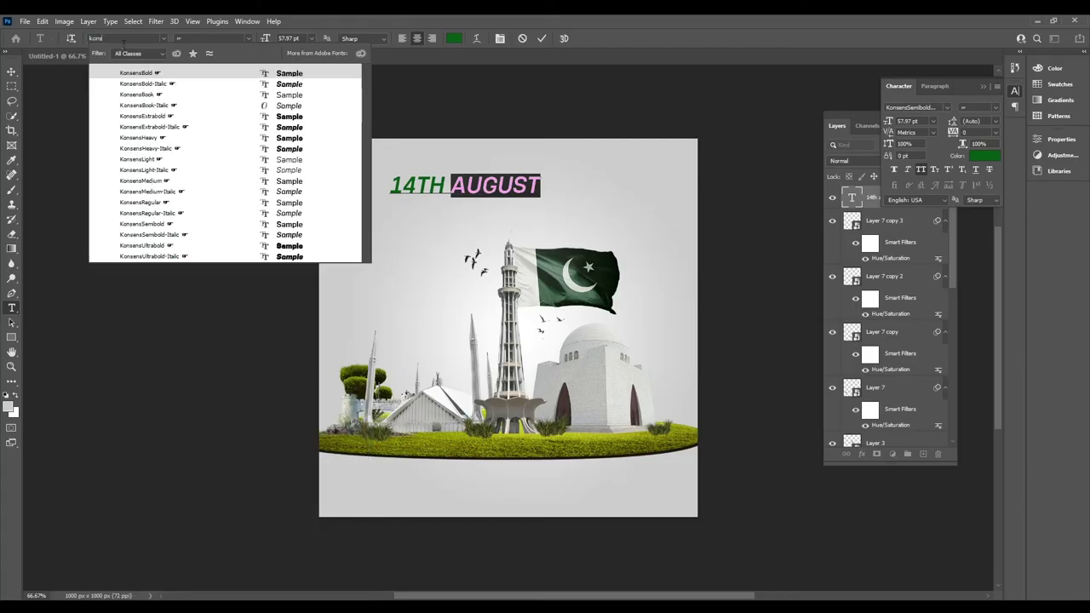
pyautogui.click(231, 150)
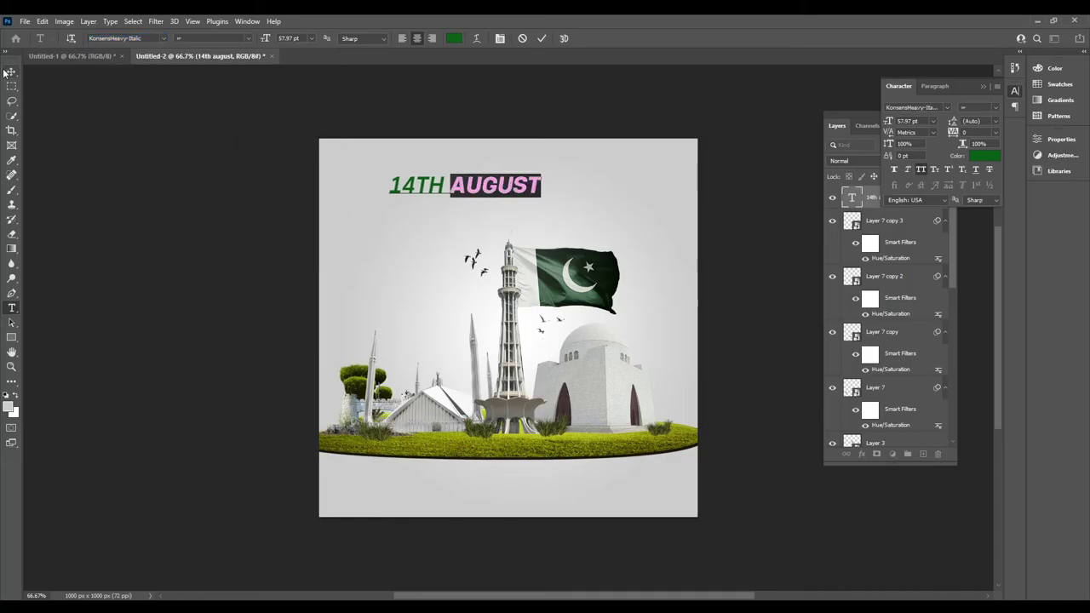
pyautogui.click(59, 94)
# Step: Enlarge the heading to about 141% and nudge it up slightly
pyautogui.press('v')
pyautogui.hotkey('ctrl', 't')
pyautogui.moveTo(550, 183); pyautogui.dragTo(575, 199)
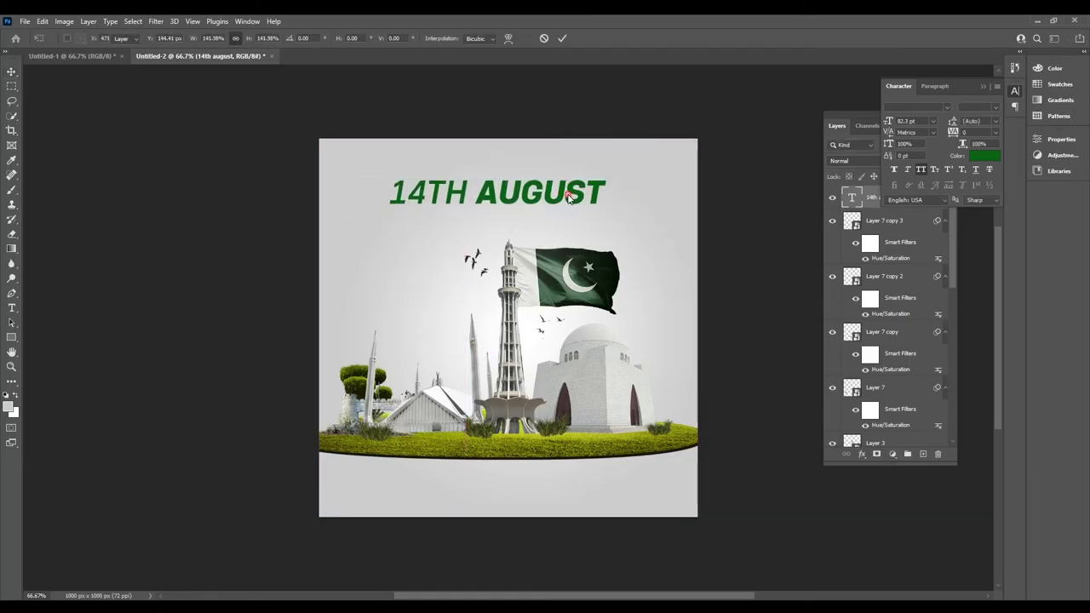
pyautogui.press('Return')
pyautogui.moveTo(529, 205); pyautogui.dragTo(533, 192)
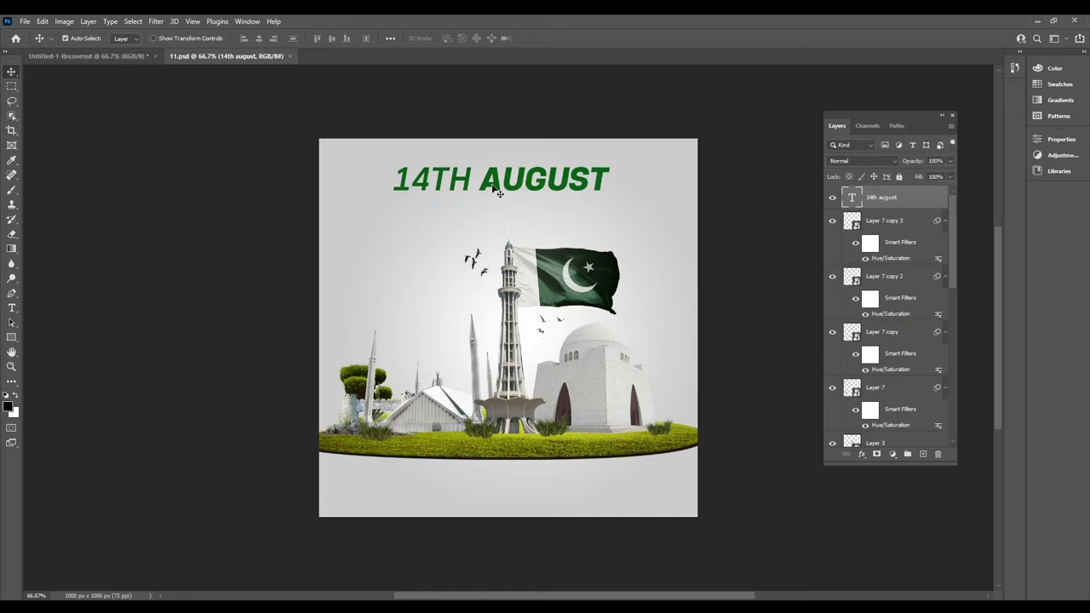
# Step: Change the heading font to Poppins Light and re-centre the headline
pyautogui.doubleClick(495, 189)
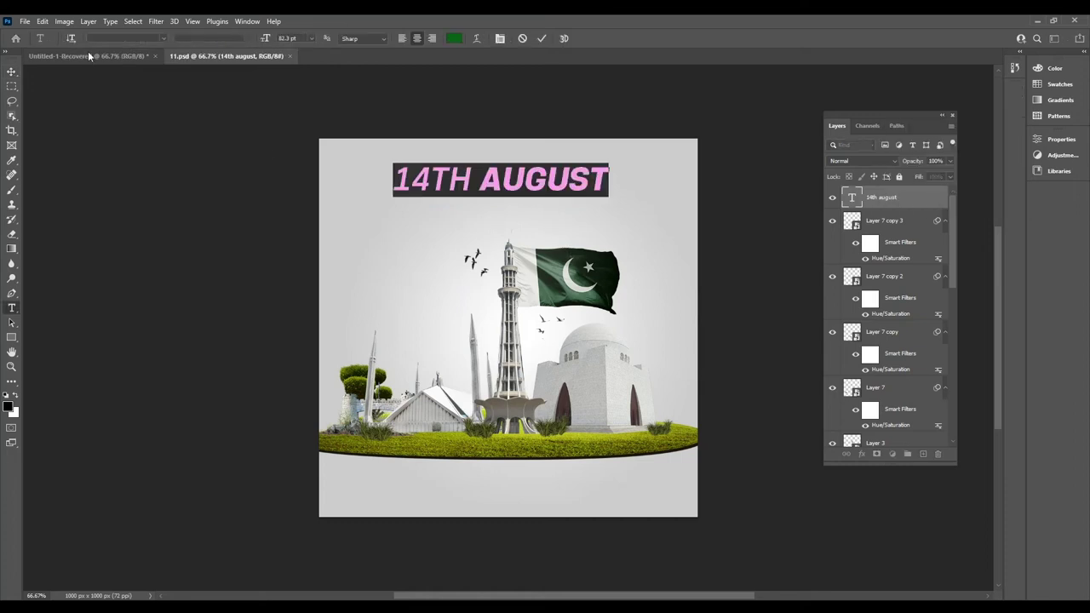
pyautogui.click(163, 38)
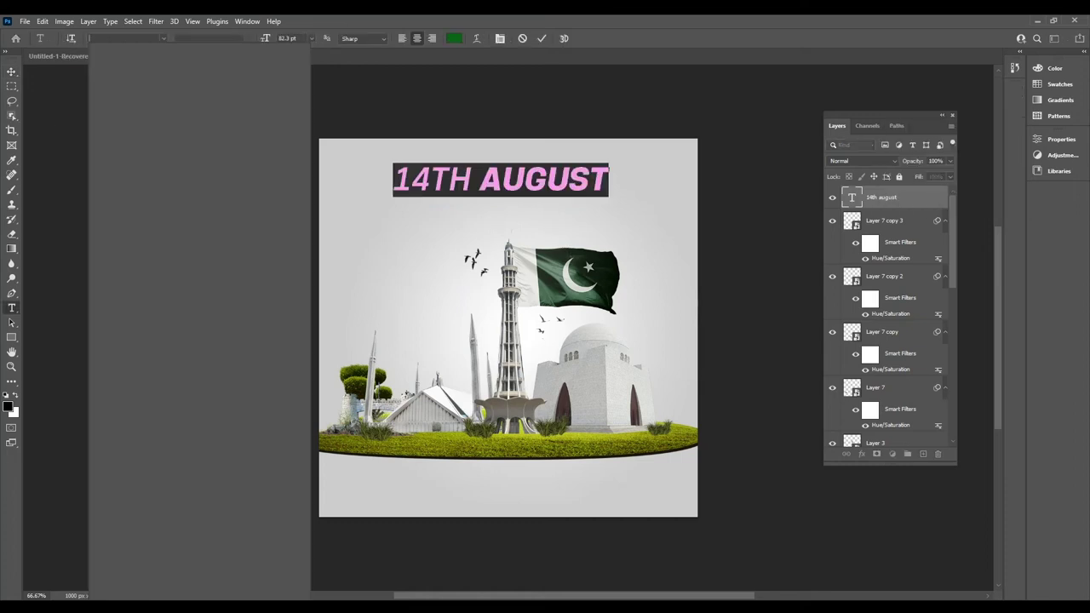
pyautogui.write('Poppins')
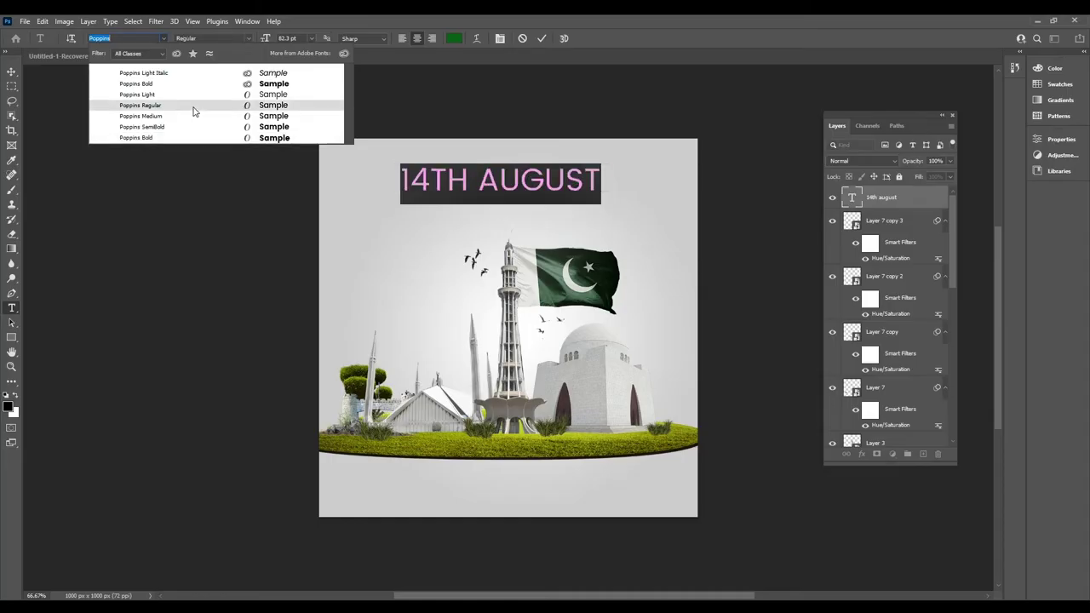
pyautogui.click(188, 95)
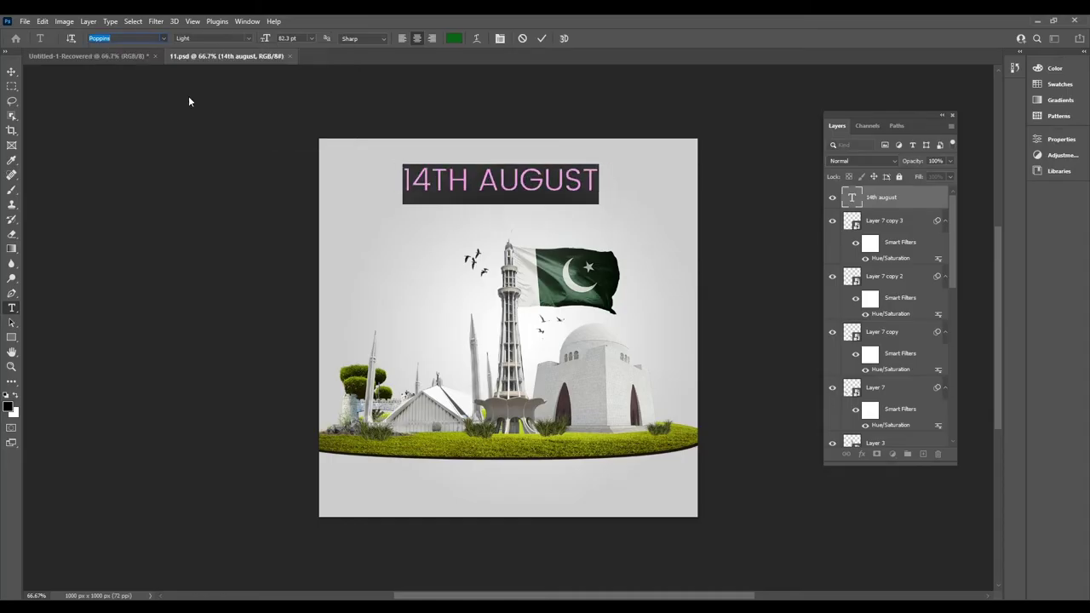
pyautogui.click(12, 71)
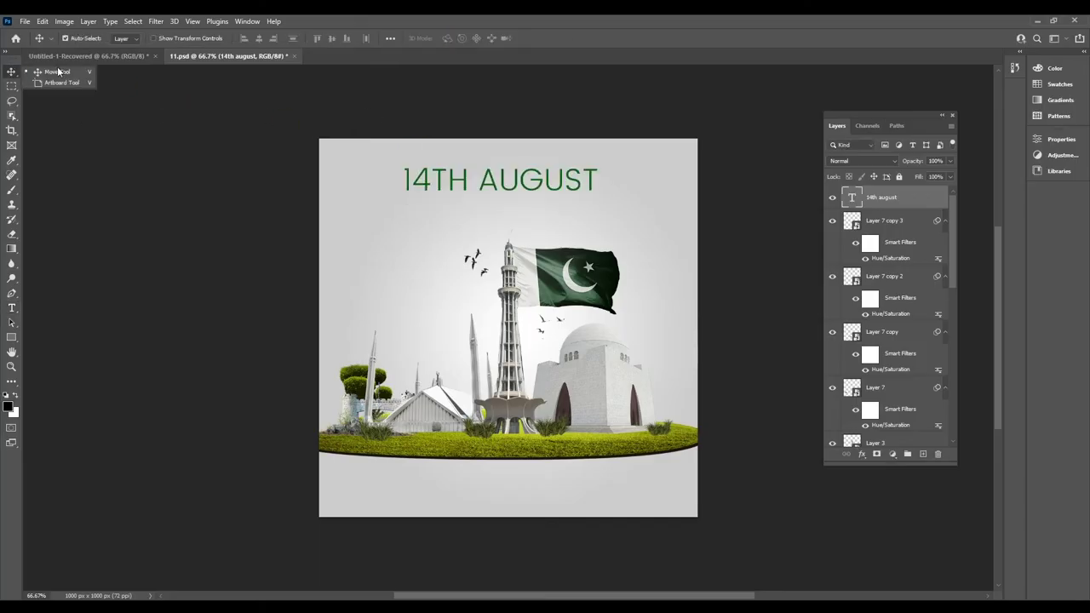
pyautogui.click(58, 72)
pyautogui.moveTo(504, 181)
pyautogui.mouseDown()
pyautogui.moveTo(516, 174)
pyautogui.moveTo(512, 207)
pyautogui.mouseUp()
# Step: Duplicate the heading below as a smaller 'HAPPY INDEPENDENCE DAY' line
pyautogui.doubleClick(495, 217)
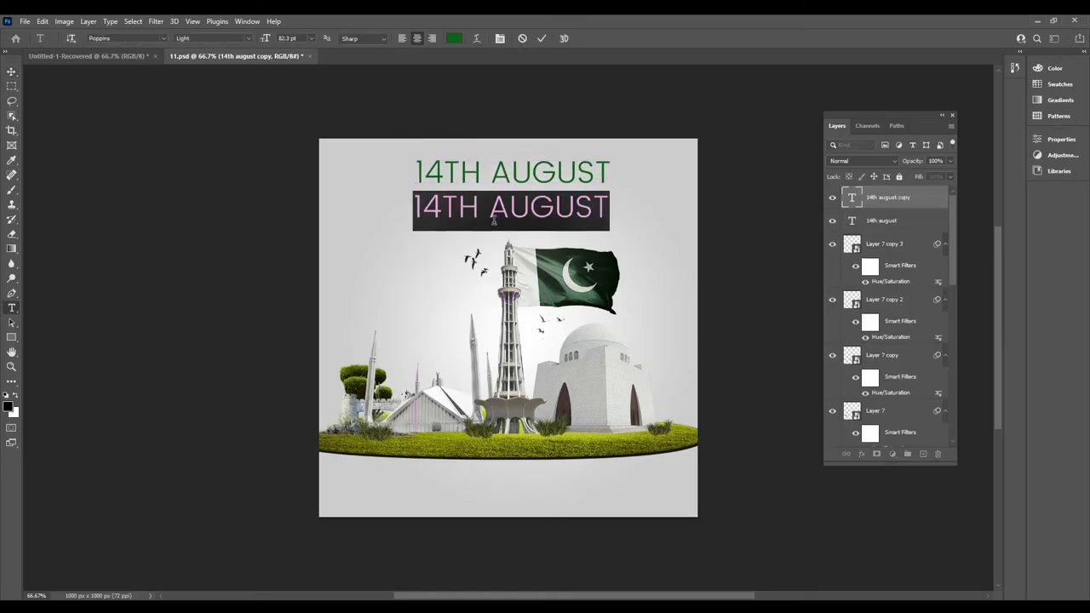
pyautogui.write('HAPPY INDEPENDENCE DAY')
pyautogui.hotkey('ctrl', 'a')
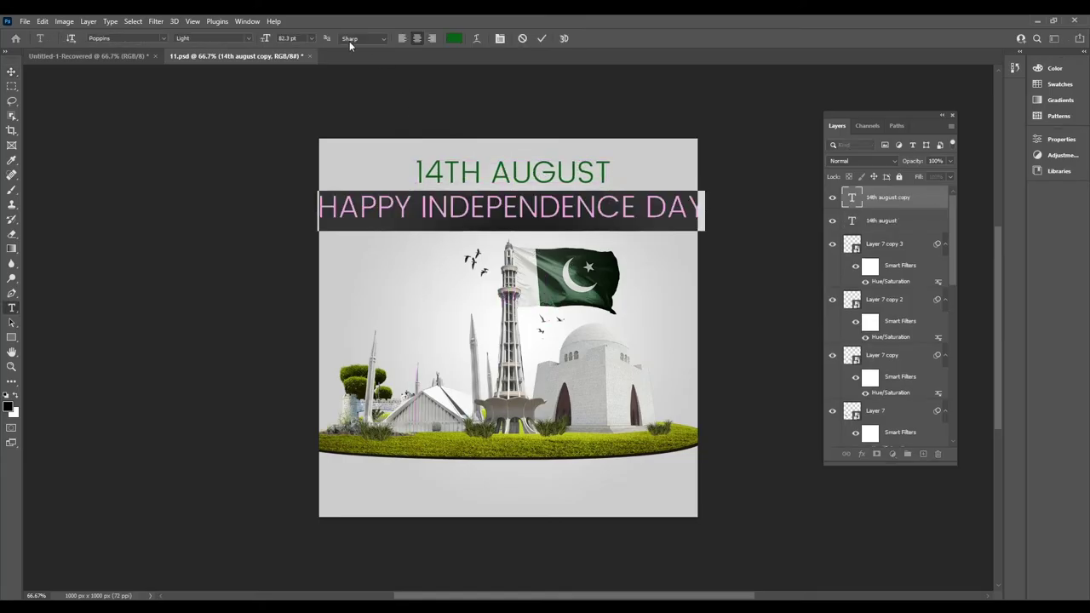
pyautogui.click(313, 39)
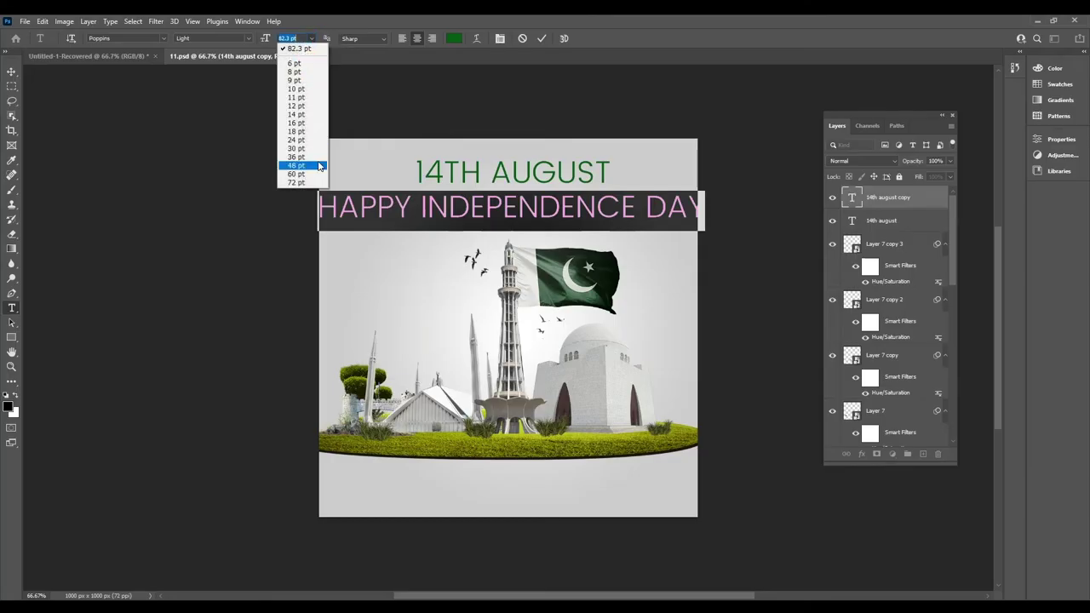
pyautogui.click(293, 164)
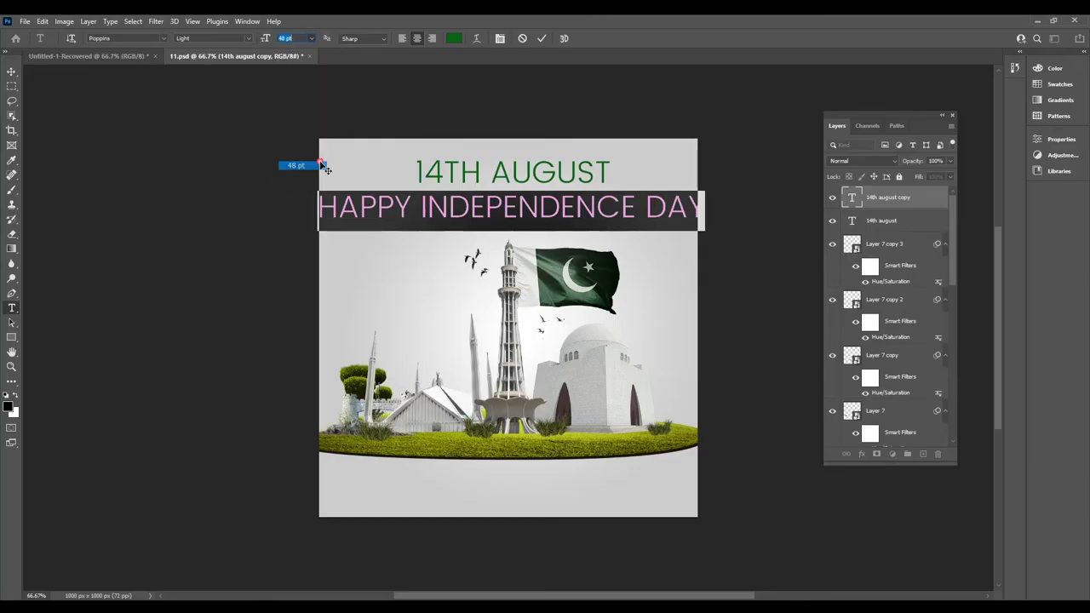
pyautogui.click(11, 72)
# Step: Toggle snapping, tighten the gap between the two heading lines, and select the landmark layers
pyautogui.click(64, 76)
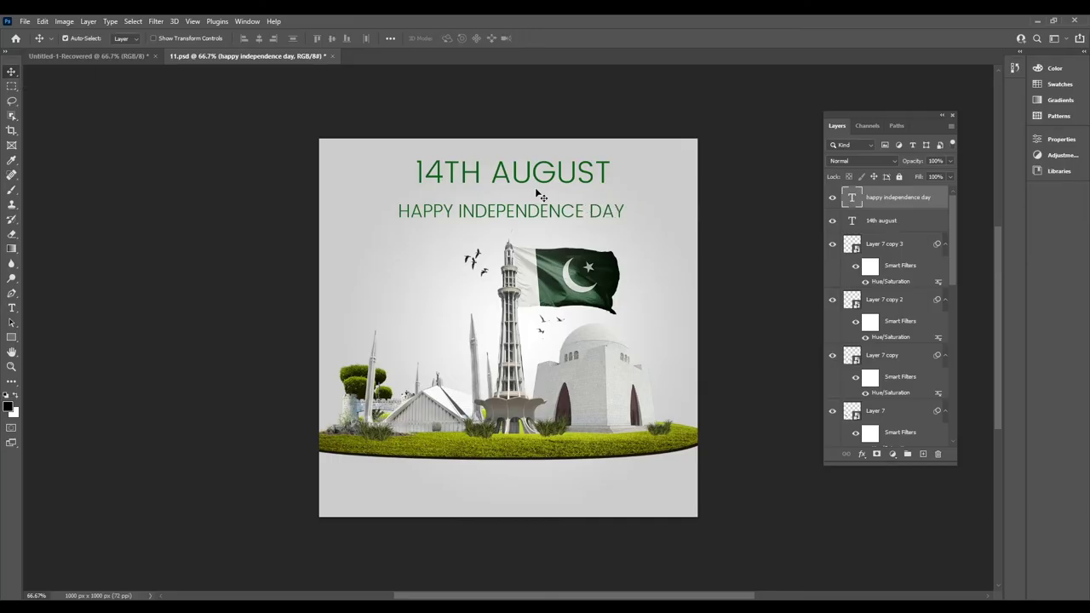
pyautogui.click(192, 20)
pyautogui.click(239, 293)
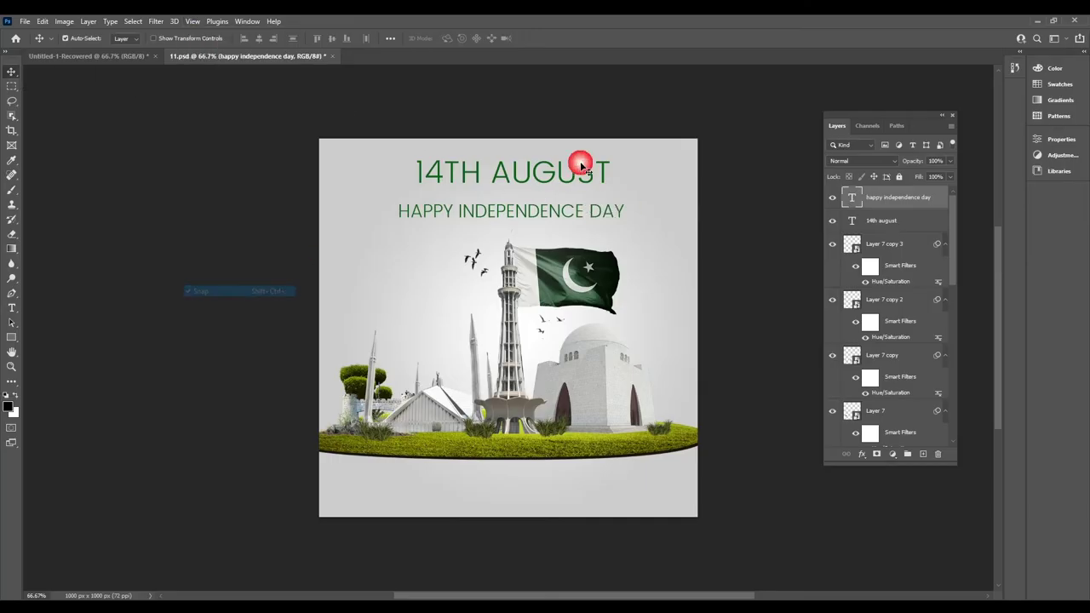
pyautogui.click(515, 176)
pyautogui.moveTo(515, 176); pyautogui.dragTo(552, 208)
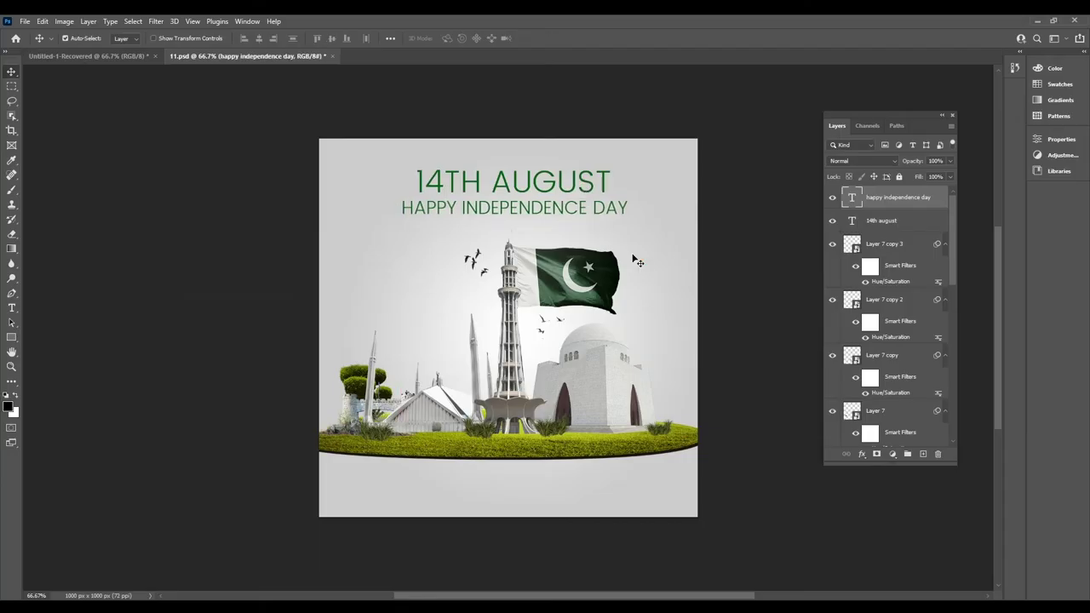
pyautogui.click(248, 207)
pyautogui.moveTo(788, 476); pyautogui.dragTo(153, 219)
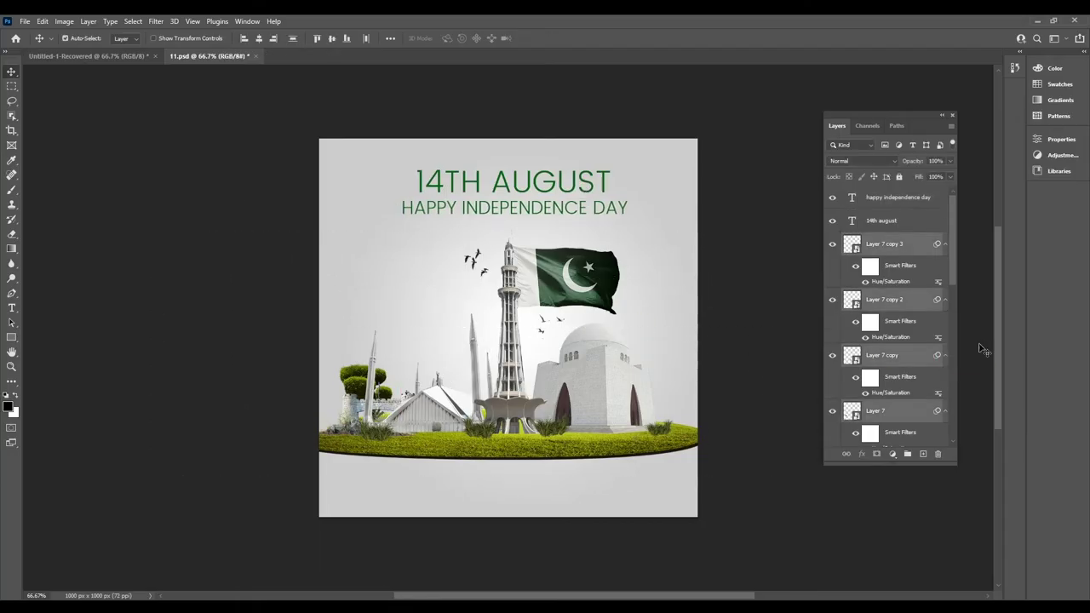
# Step: Shift the landmark buildings, flag and grass down about 30 px
pyautogui.moveTo(956, 269); pyautogui.dragTo(954, 426)
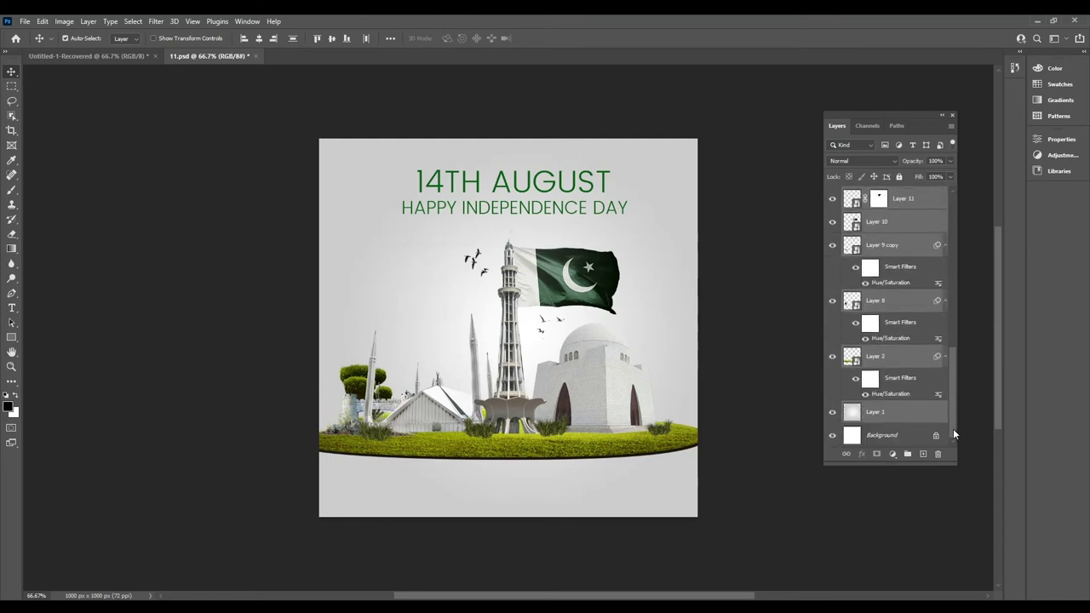
pyautogui.moveTo(586, 288); pyautogui.dragTo(583, 306)
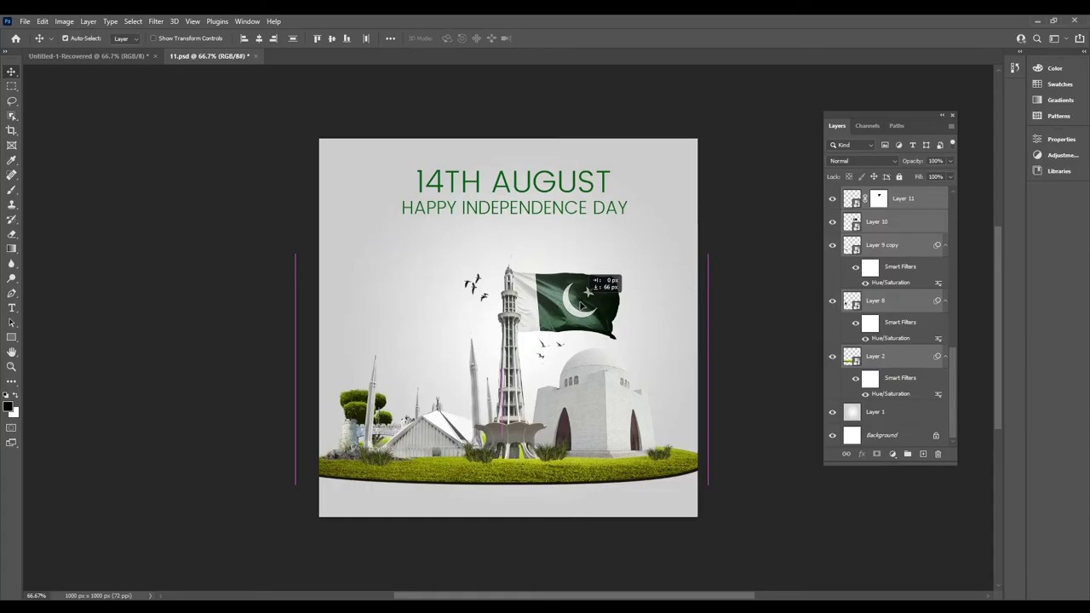
pyautogui.click(720, 232)
# Step: Move both heading lines down about 27 px and enlarge them slightly
pyautogui.click(895, 411)
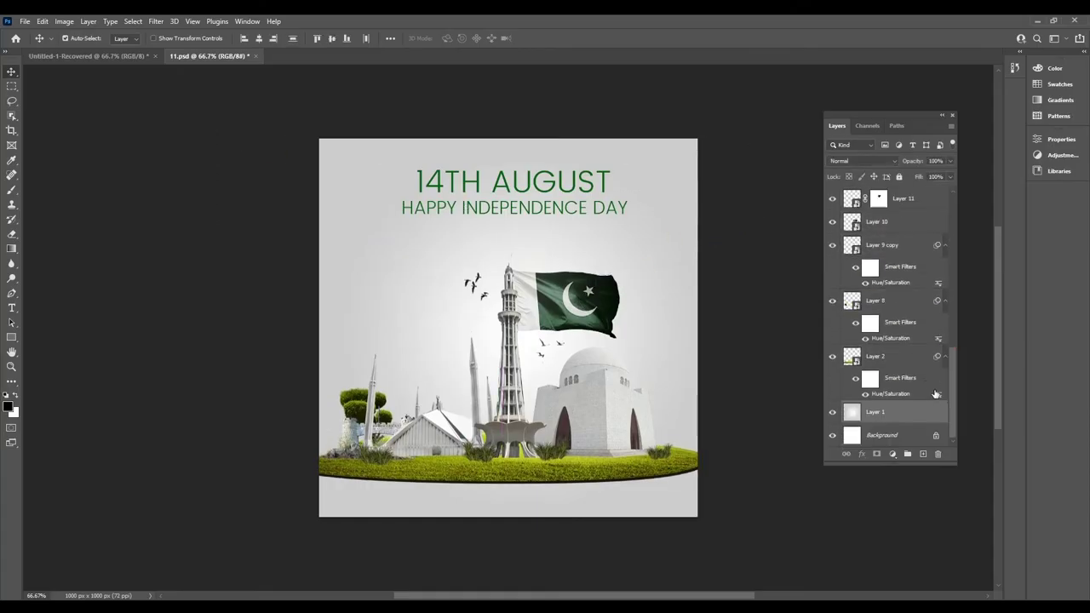
pyautogui.click(574, 183)
pyautogui.moveTo(574, 183)
pyautogui.mouseDown()
pyautogui.moveTo(573, 206)
pyautogui.moveTo(641, 192)
pyautogui.mouseUp()
pyautogui.hotkey('ctrl', 't')
pyautogui.press('Return')
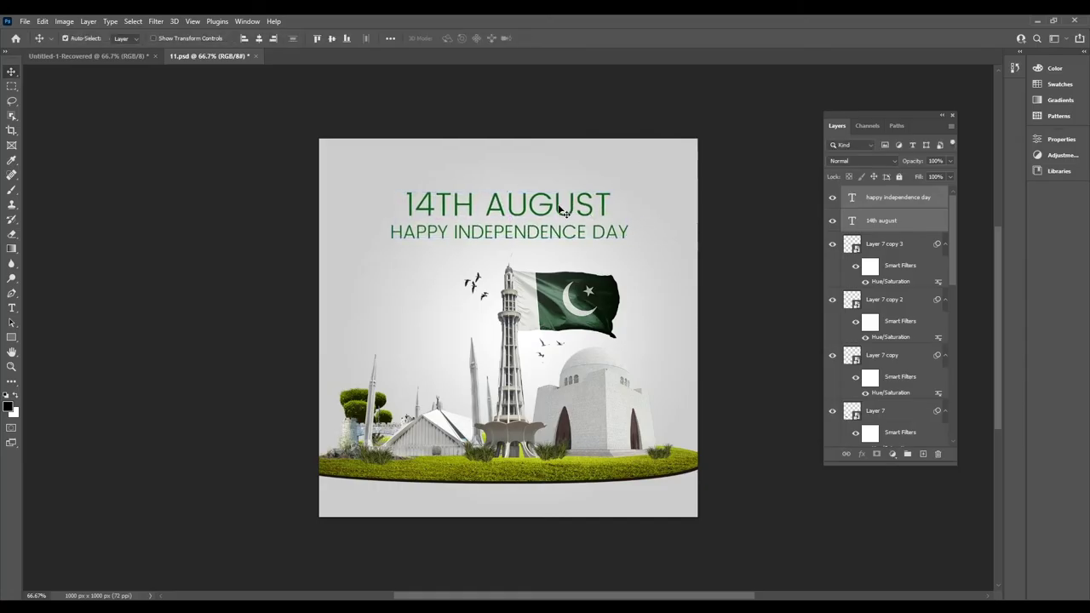
# Step: Make AUGUST Poppins Bold and nudge the 14TH AUGUST heading slightly right
pyautogui.moveTo(560, 209); pyautogui.dragTo(562, 207)
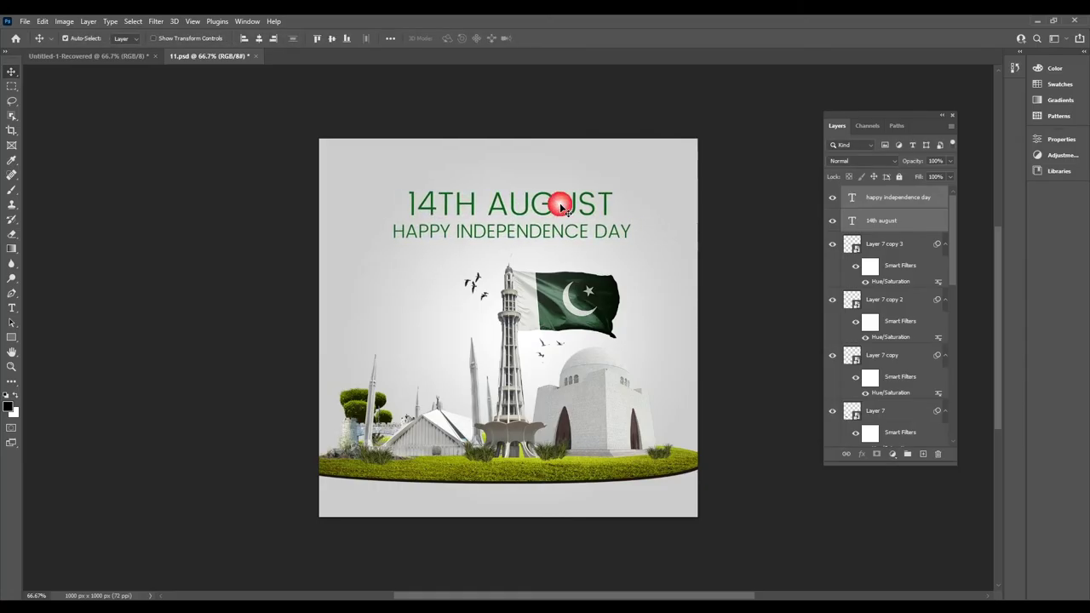
pyautogui.doubleClick(491, 204)
pyautogui.click(493, 207)
pyautogui.moveTo(489, 207); pyautogui.dragTo(614, 205)
pyautogui.click(247, 40)
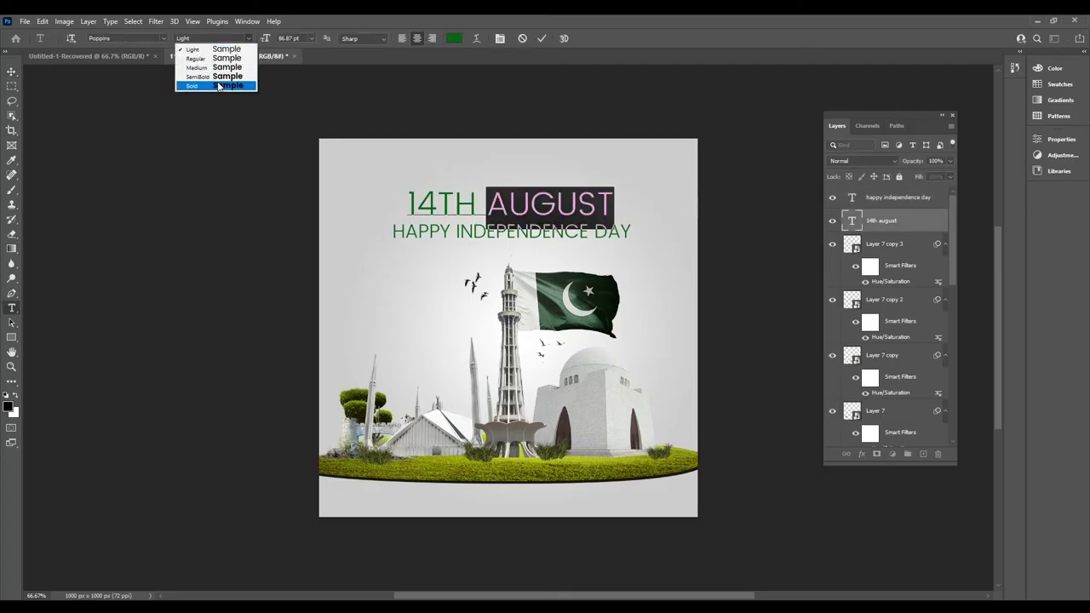
pyautogui.click(200, 81)
pyautogui.click(12, 73)
pyautogui.click(219, 243)
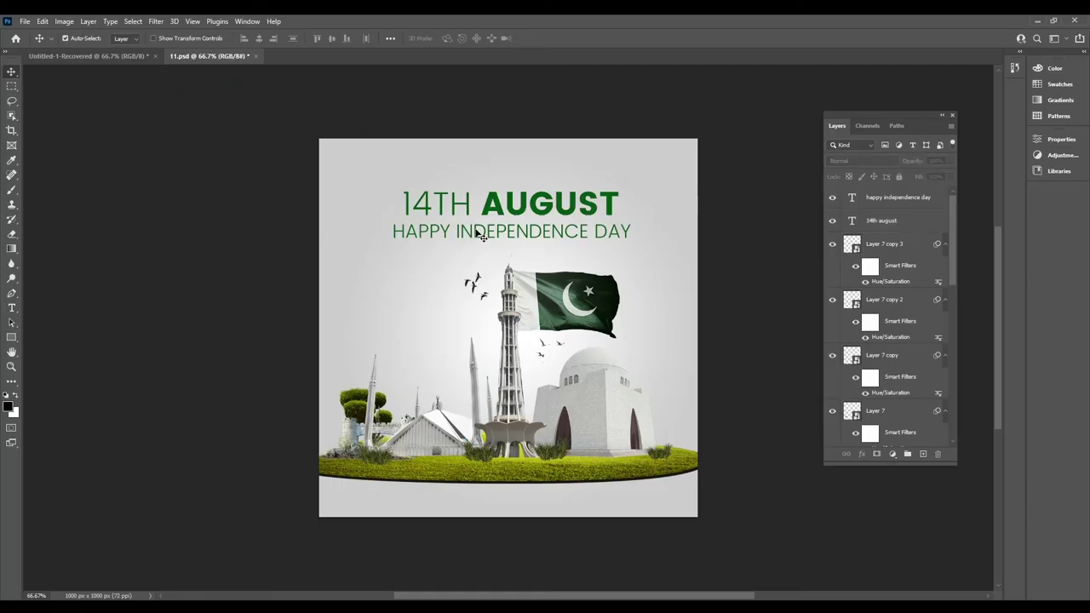
pyautogui.click(538, 212)
pyautogui.moveTo(539, 212); pyautogui.dragTo(539, 212)
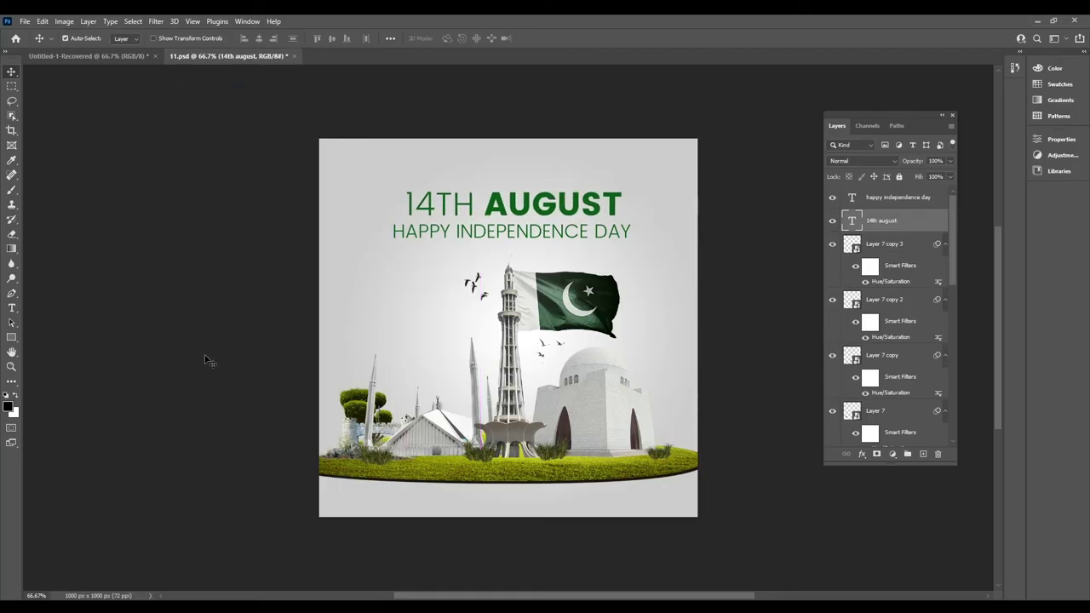
pyautogui.keyDown('ctrl'); pyautogui.click(635, 362); pyautogui.keyUp('ctrl')
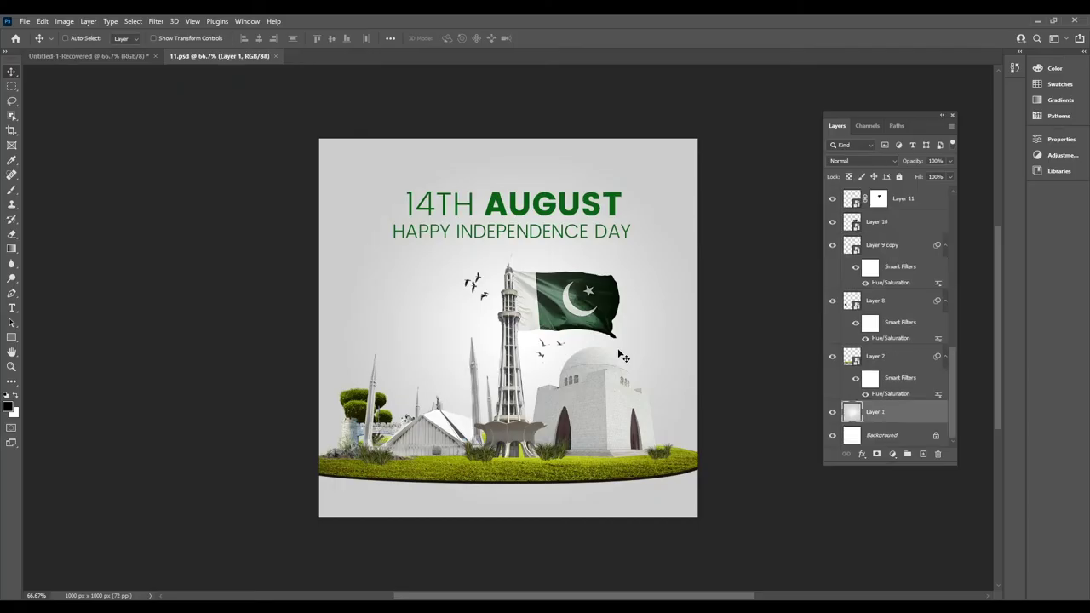
# Step: Open 8.png and resize the image to 1000 px wide
pyautogui.click(24, 22)
pyautogui.click(38, 41)
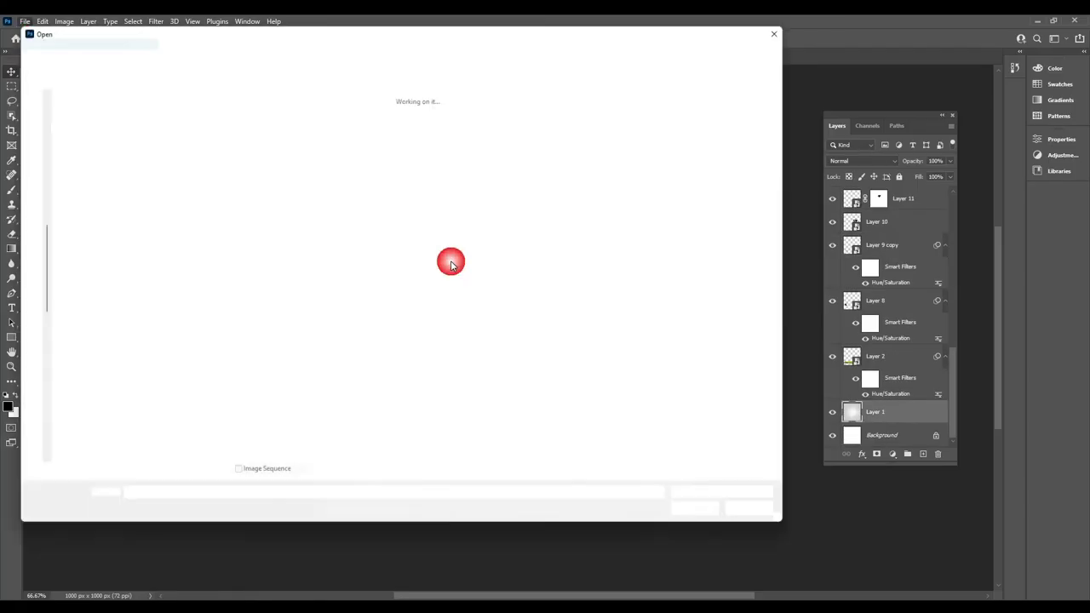
pyautogui.doubleClick(578, 120)
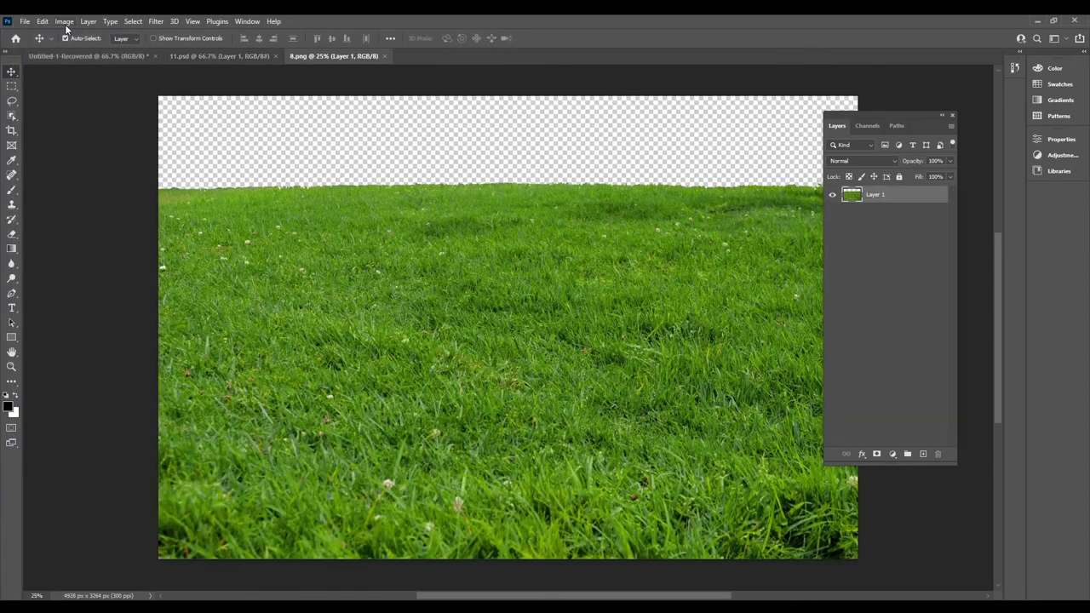
pyautogui.click(64, 21)
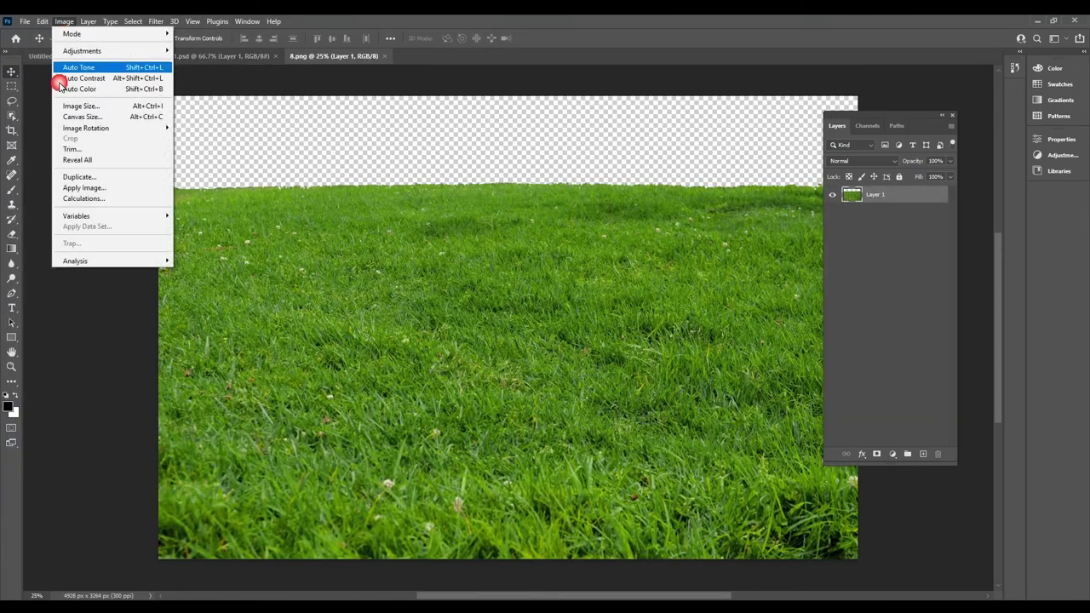
pyautogui.click(68, 105)
pyautogui.click(664, 201)
pyautogui.click(661, 212)
pyautogui.write('1000')
pyautogui.press('Return')
# Step: Drag the grass image into 11.psd and stack it above Layer 2
pyautogui.moveTo(334, 249); pyautogui.dragTo(914, 474)
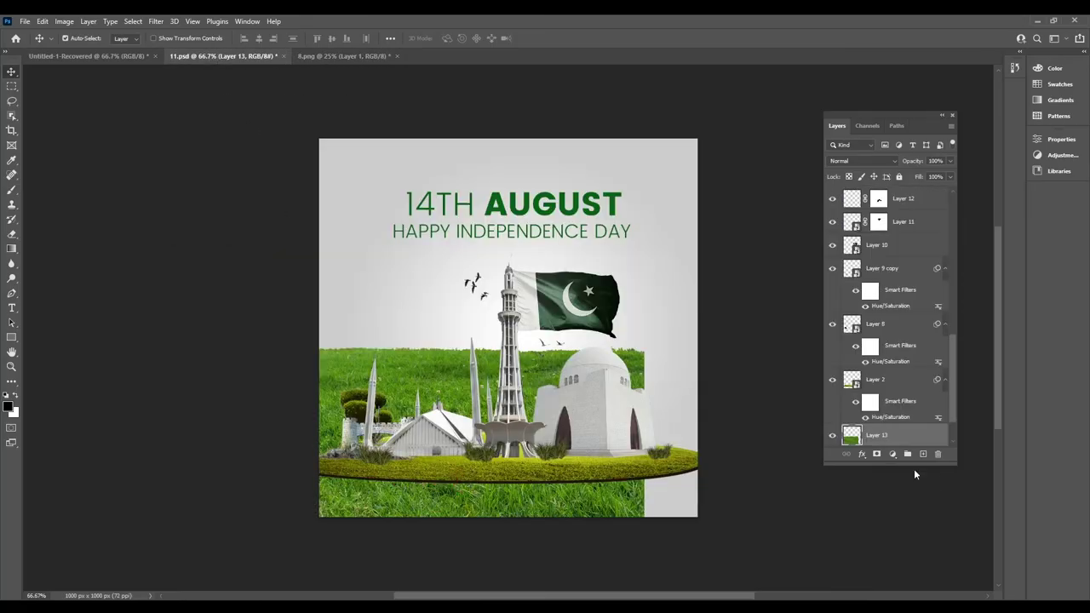
pyautogui.moveTo(908, 441); pyautogui.dragTo(886, 379)
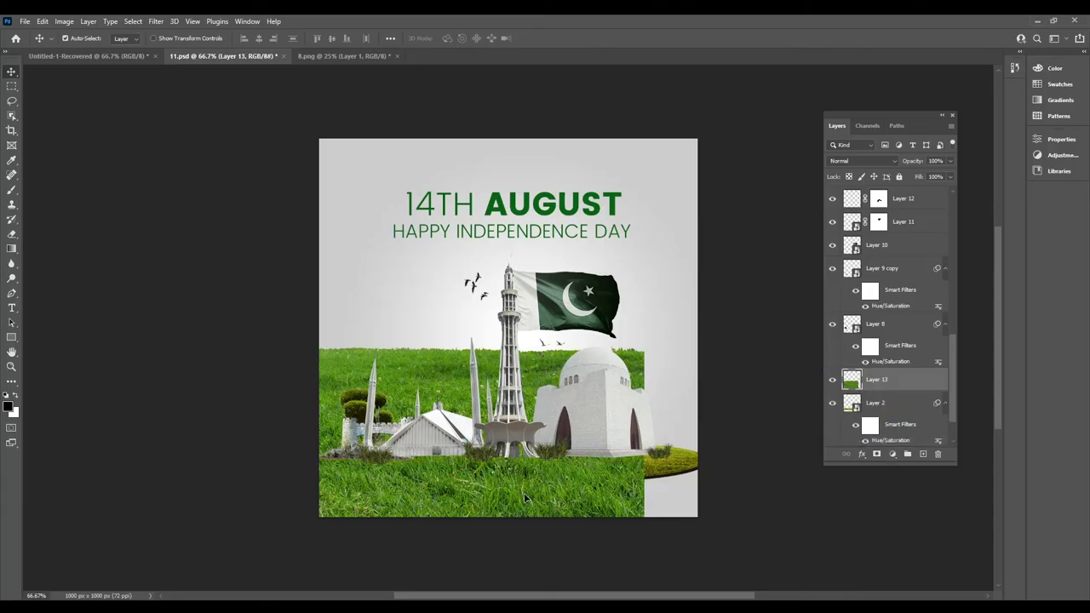
pyautogui.moveTo(475, 487); pyautogui.dragTo(486, 512)
pyautogui.click(42, 22)
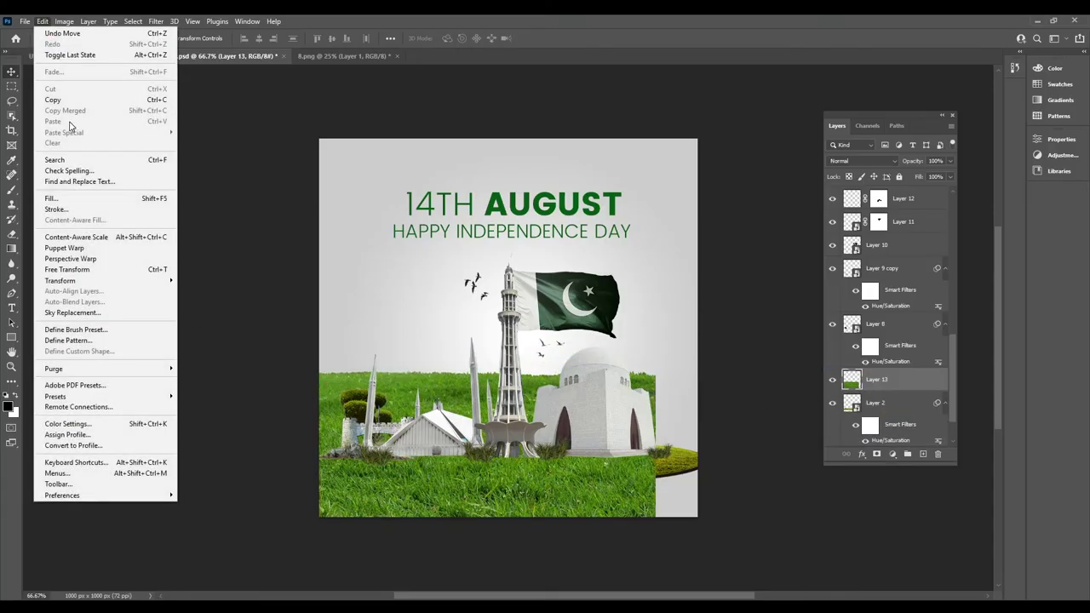
# Step: Scale the grass layer to about 49% and move it to the poster bottom
pyautogui.click(66, 269)
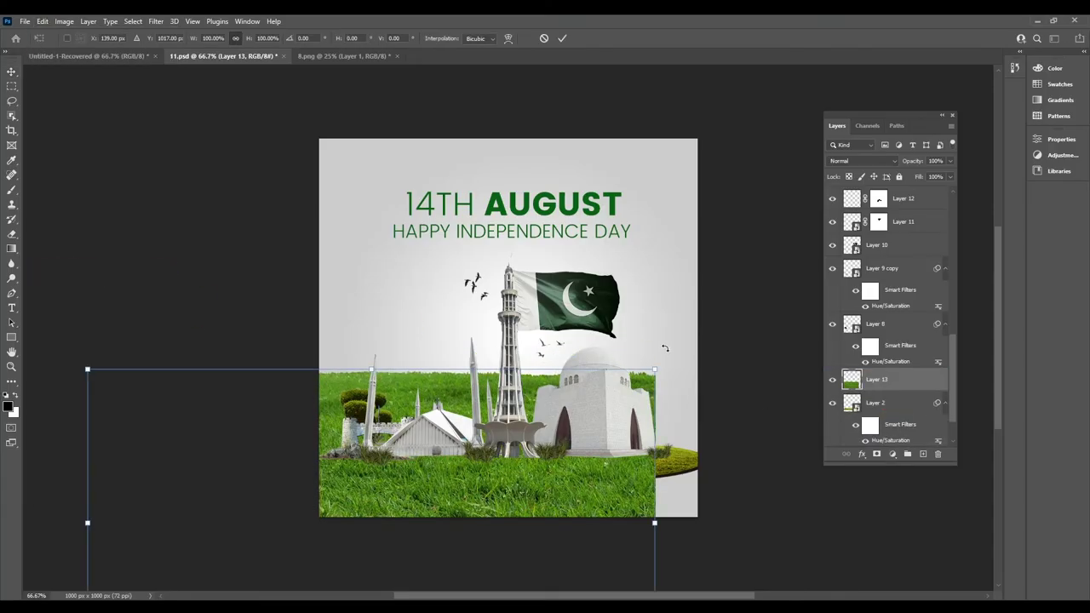
pyautogui.moveTo(664, 373); pyautogui.dragTo(365, 524)
pyautogui.moveTo(310, 544); pyautogui.dragTo(502, 468)
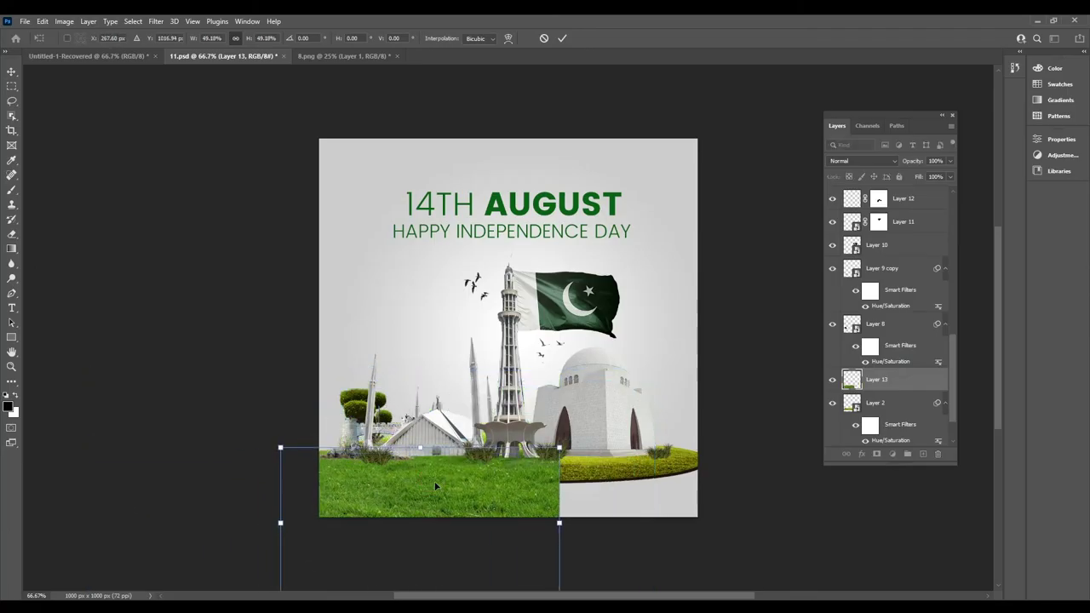
pyautogui.press('Return')
pyautogui.moveTo(507, 475); pyautogui.dragTo(514, 490)
# Step: Duplicate the grass strip to fill the right side and merge both into one layer
pyautogui.moveTo(906, 389); pyautogui.dragTo(922, 454)
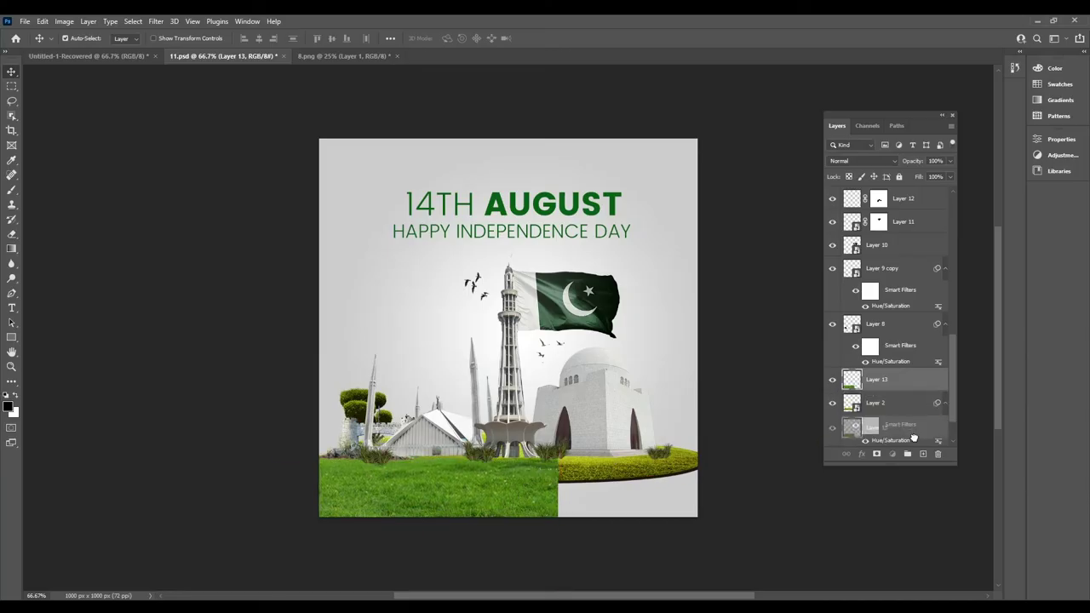
pyautogui.moveTo(502, 501); pyautogui.dragTo(745, 499)
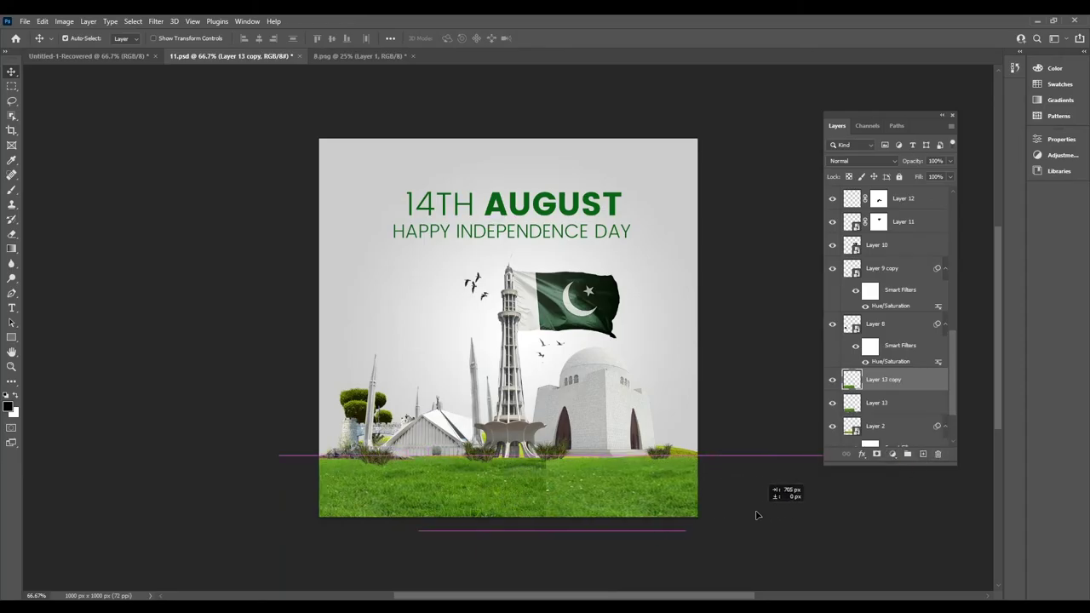
pyautogui.moveTo(589, 493)
pyautogui.mouseDown()
pyautogui.moveTo(637, 503)
pyautogui.moveTo(592, 466)
pyautogui.mouseUp()
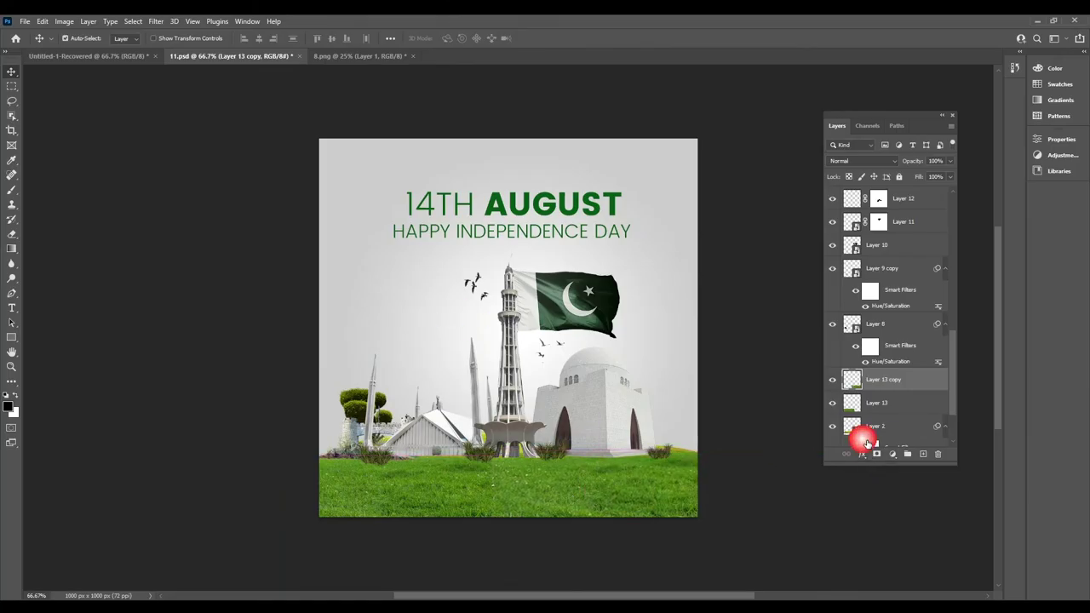
pyautogui.click(876, 454)
pyautogui.click(895, 409)
pyautogui.click(877, 454)
pyautogui.click(879, 380)
pyautogui.click(11, 189)
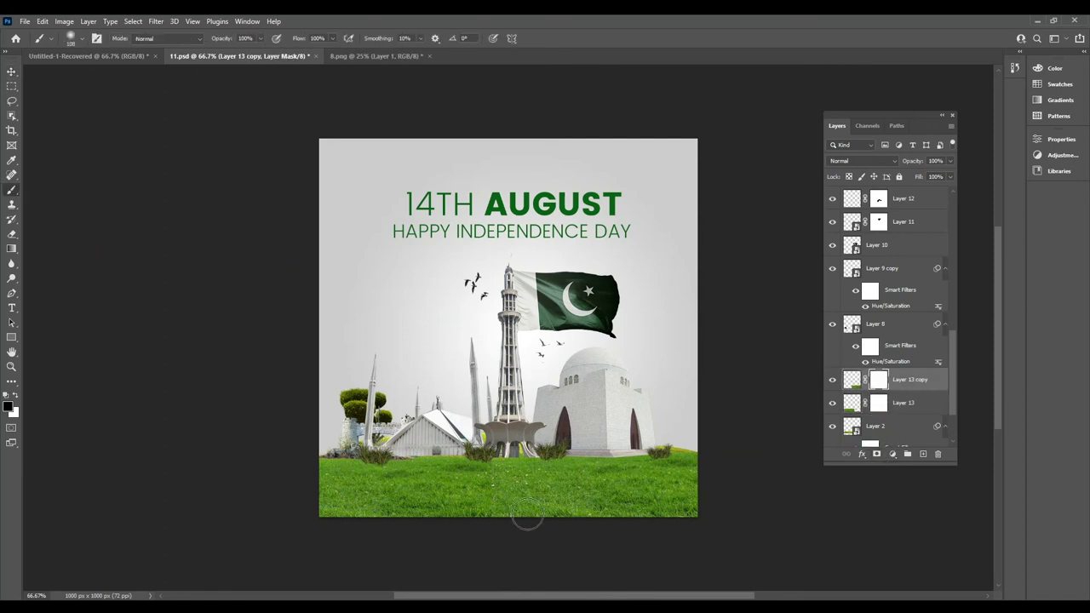
pyautogui.keyDown('shift'); pyautogui.click(926, 411); pyautogui.keyUp('shift')
pyautogui.hotkey('ctrl', 'e')
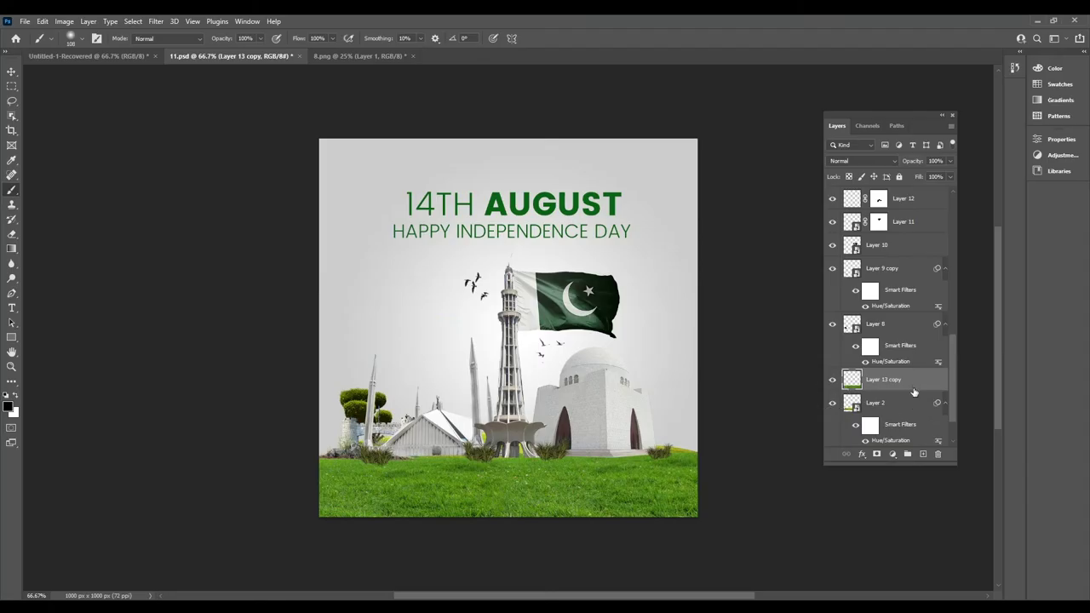
pyautogui.click(64, 22)
pyautogui.moveTo(82, 50)
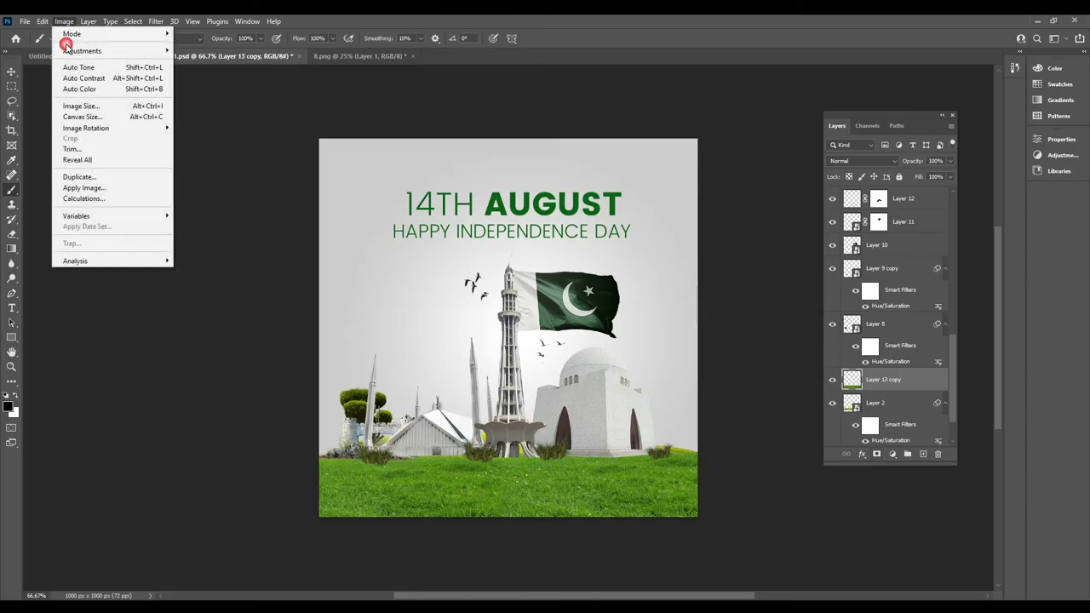
# Step: Shift the grass hue about -18 toward yellow and nudge it into place
pyautogui.click(218, 110)
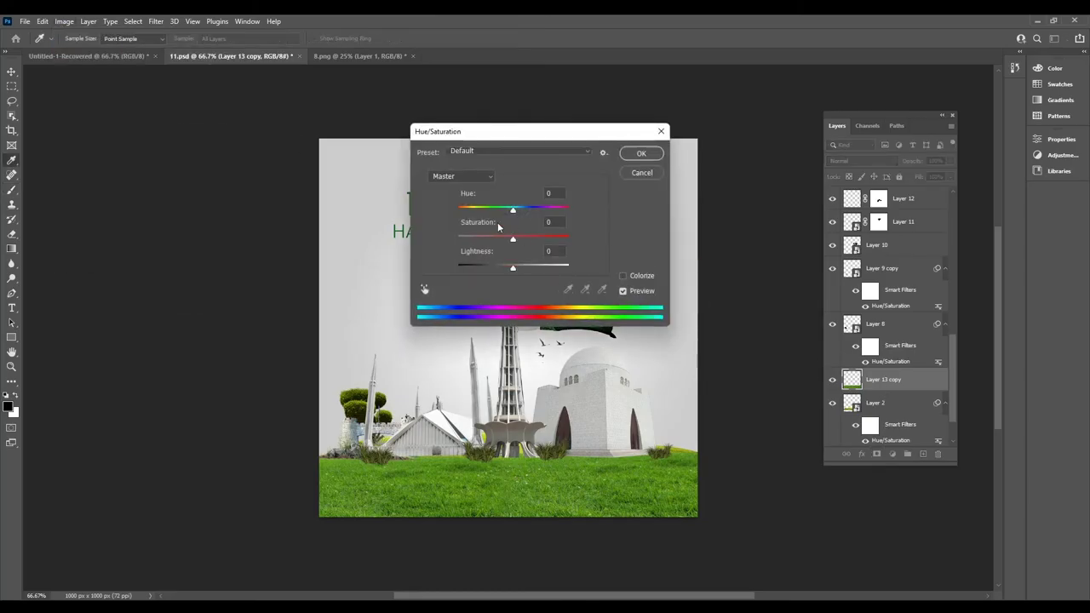
pyautogui.moveTo(512, 217); pyautogui.dragTo(502, 211)
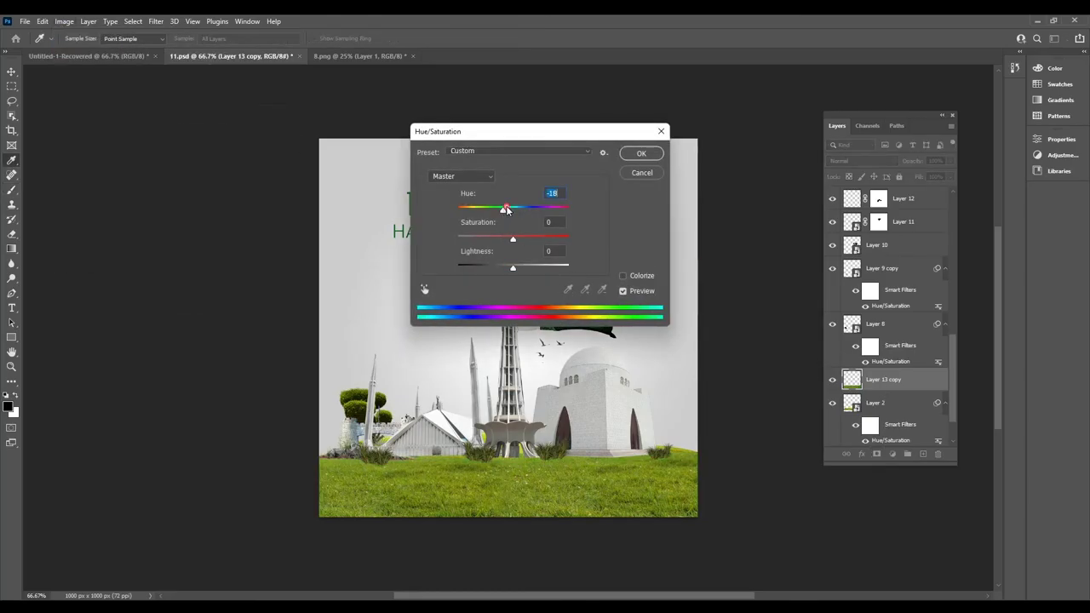
pyautogui.click(639, 154)
pyautogui.click(11, 72)
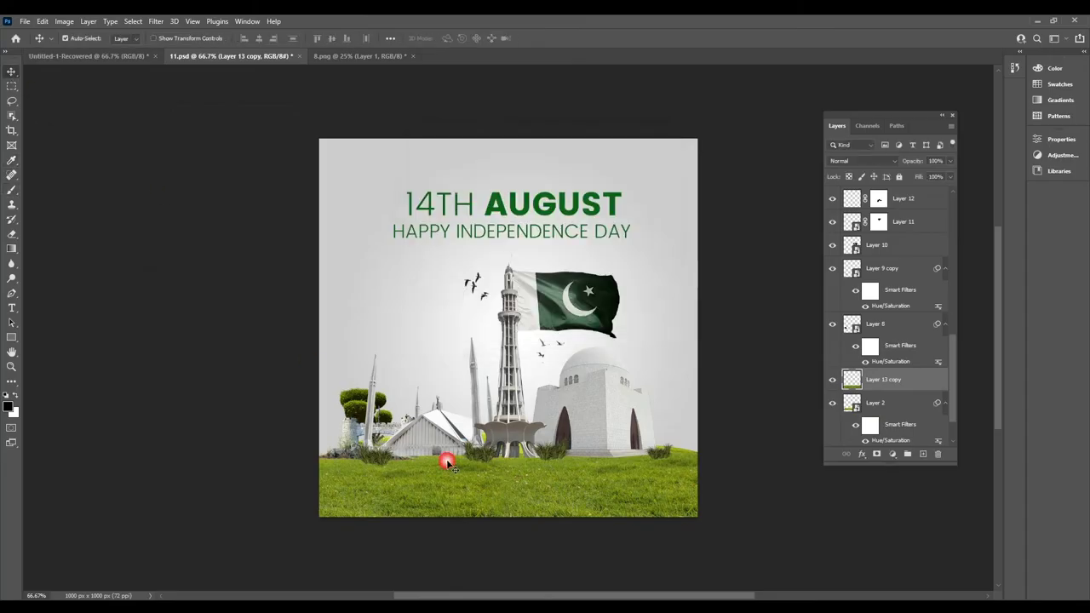
pyautogui.moveTo(574, 497); pyautogui.dragTo(571, 500)
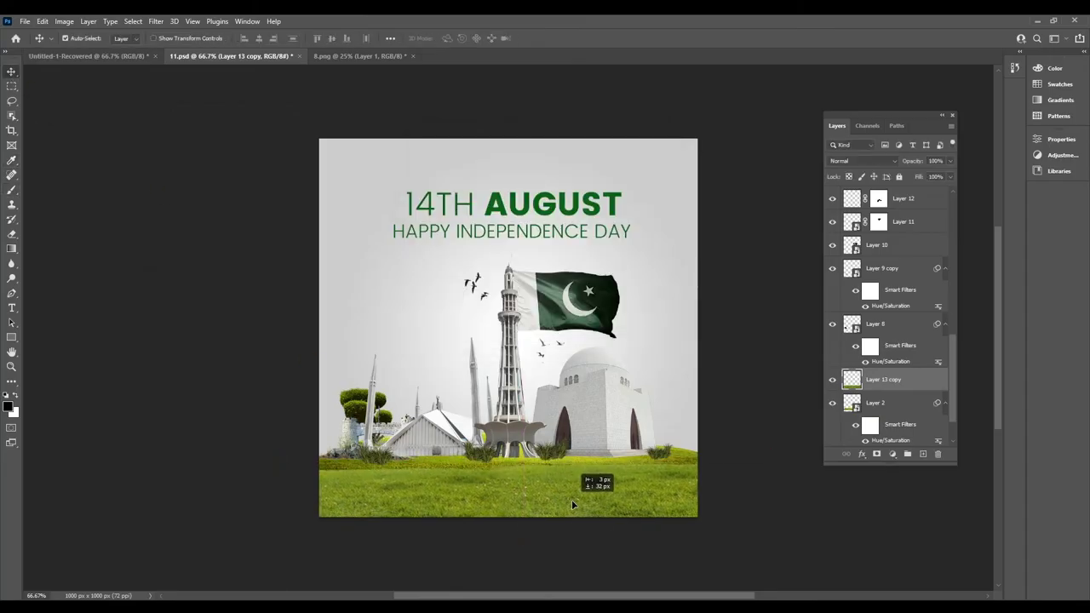
# Step: Mask the grass and brush away its hard top edge to blend into the landmarks
pyautogui.click(877, 454)
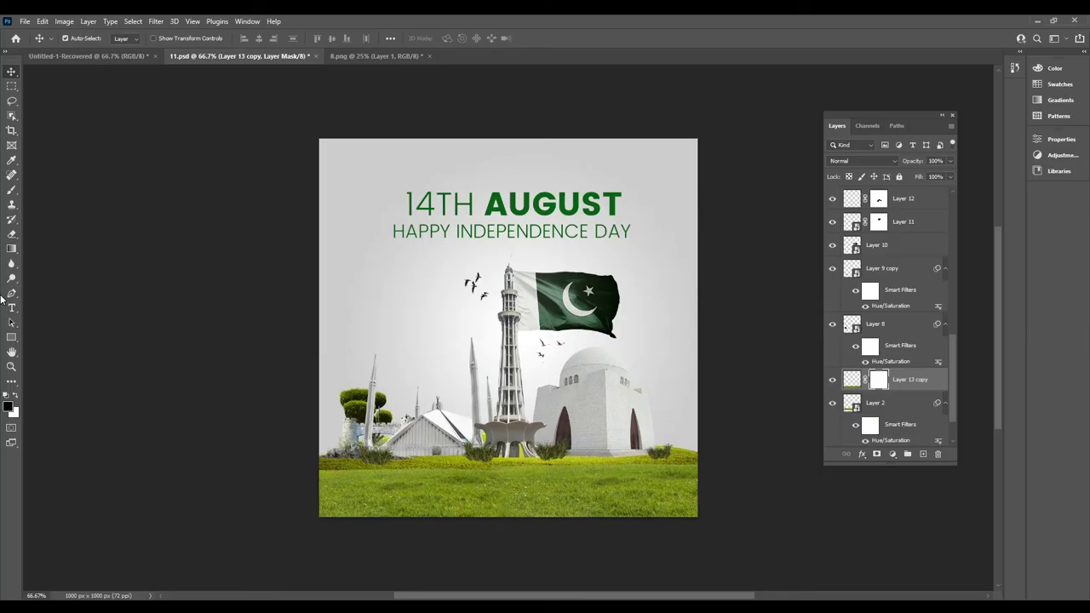
pyautogui.click(11, 189)
pyautogui.moveTo(400, 473)
pyautogui.mouseDown()
pyautogui.moveTo(652, 470)
pyautogui.moveTo(433, 462)
pyautogui.moveTo(373, 472)
pyautogui.mouseUp()
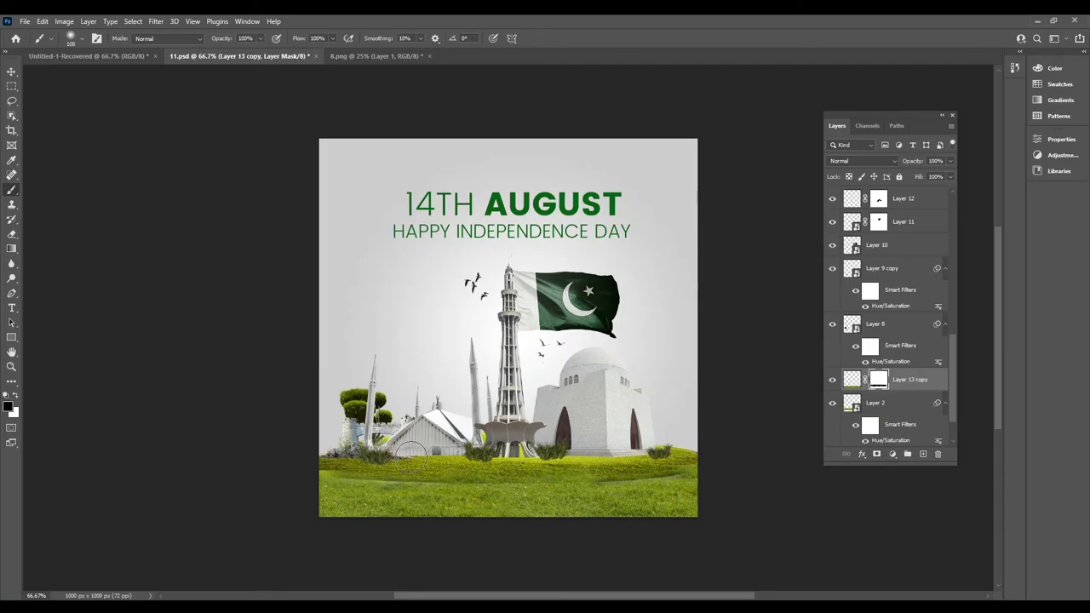
pyautogui.click(11, 73)
pyautogui.moveTo(542, 496); pyautogui.dragTo(559, 484)
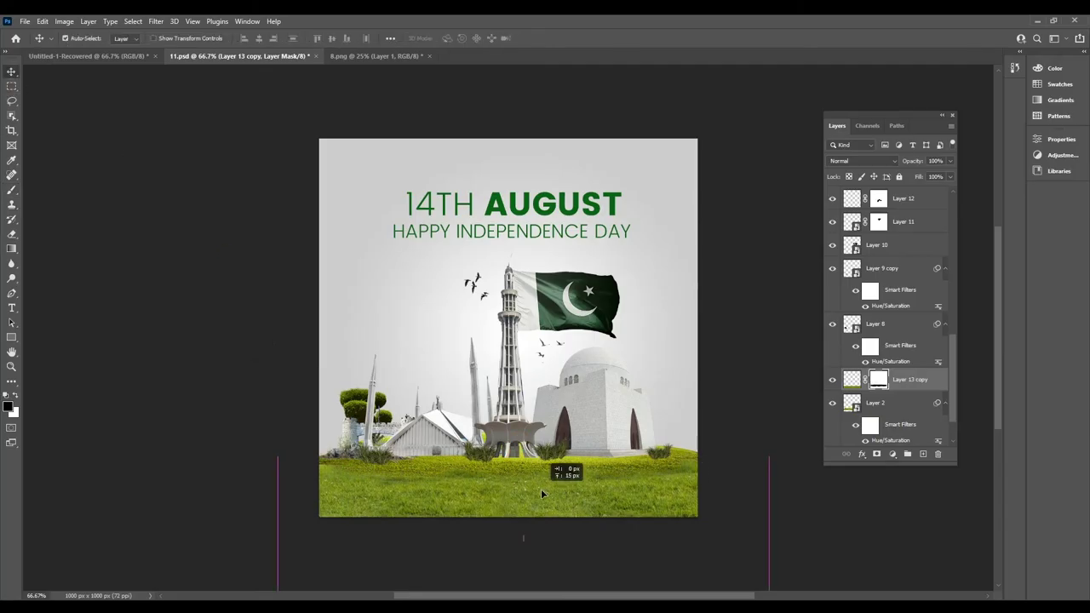
pyautogui.click(633, 498)
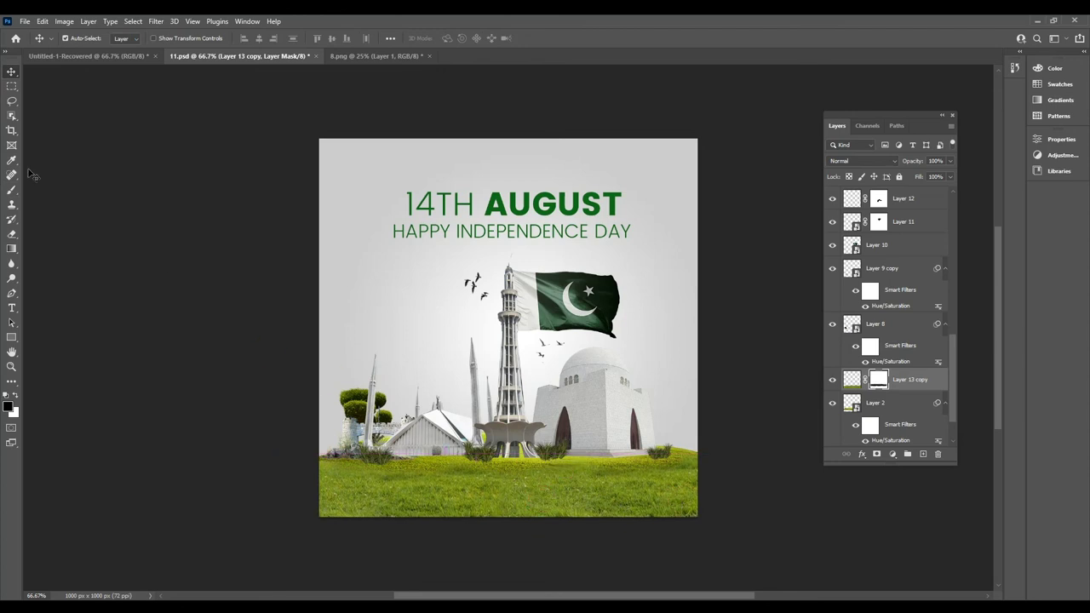
pyautogui.click(12, 190)
pyautogui.click(438, 450)
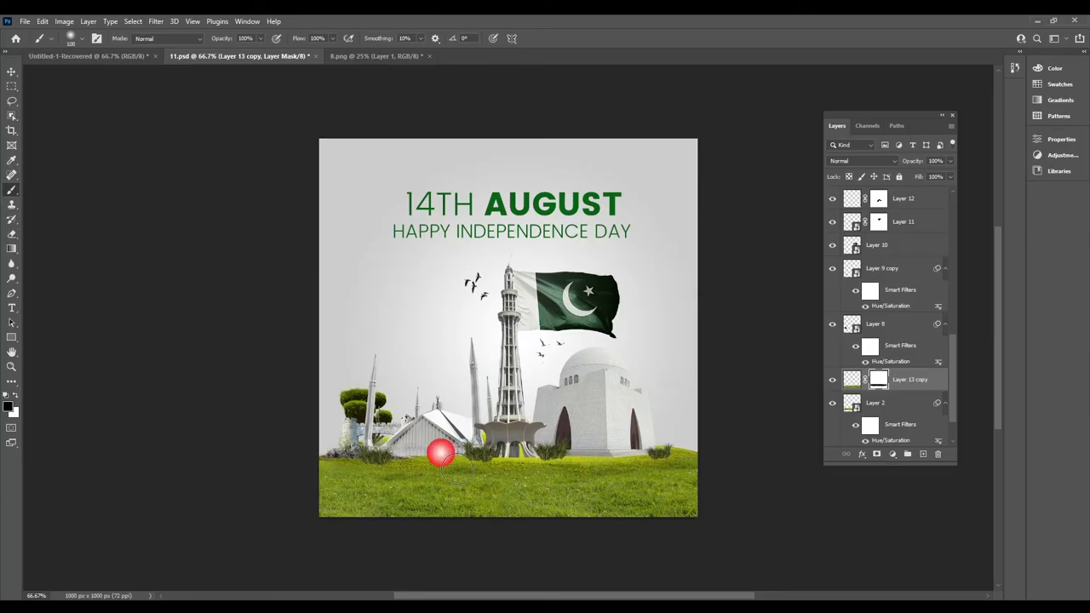
pyautogui.click(11, 70)
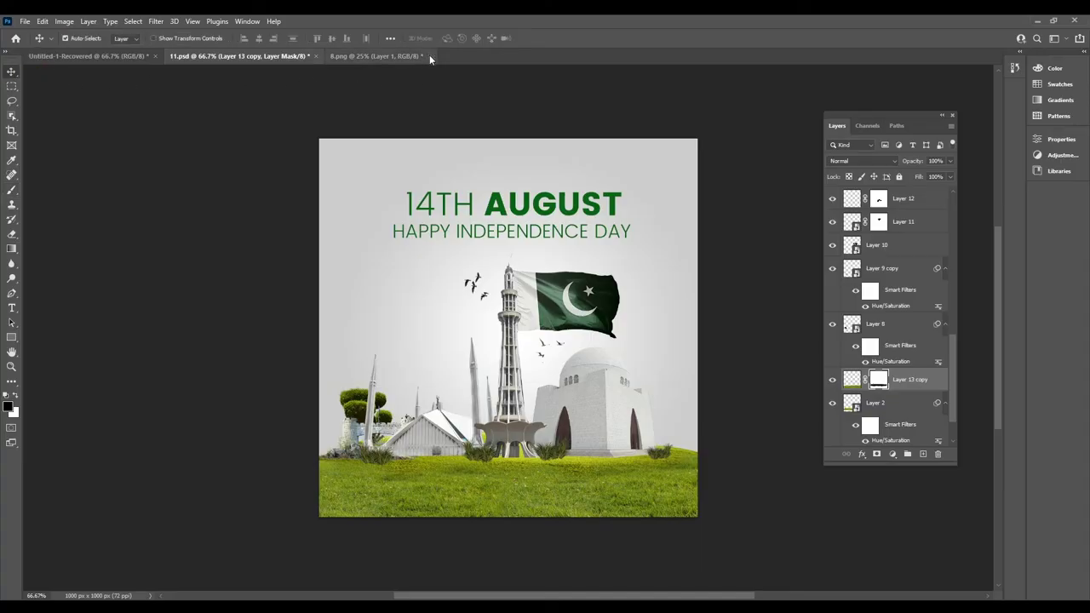
# Step: Close 8.png without saving and lower the grass saturation to -20
pyautogui.click(429, 55)
pyautogui.click(539, 238)
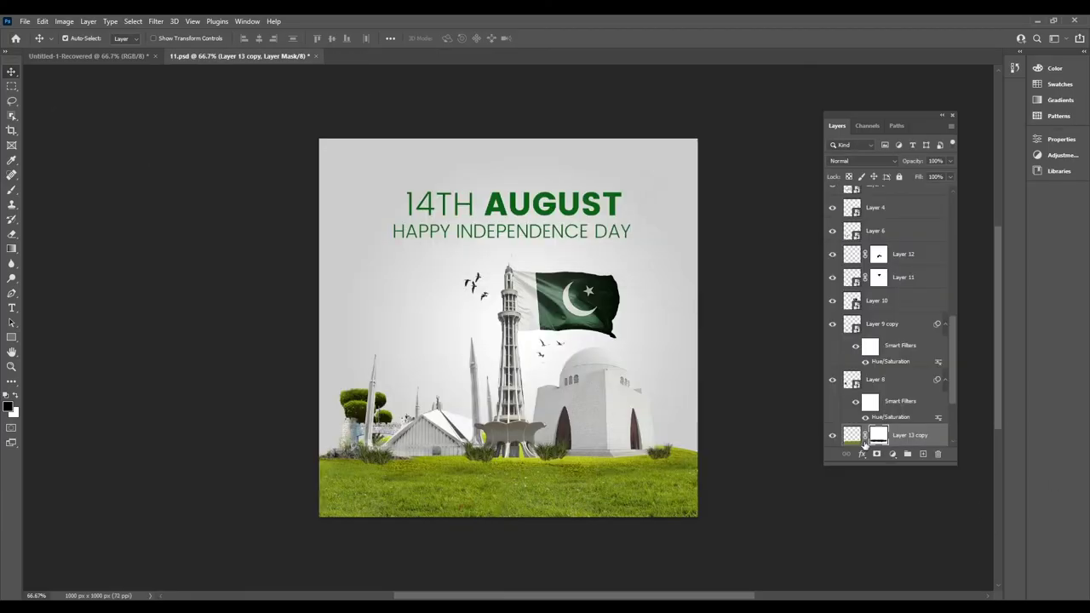
pyautogui.click(64, 22)
pyautogui.moveTo(82, 51)
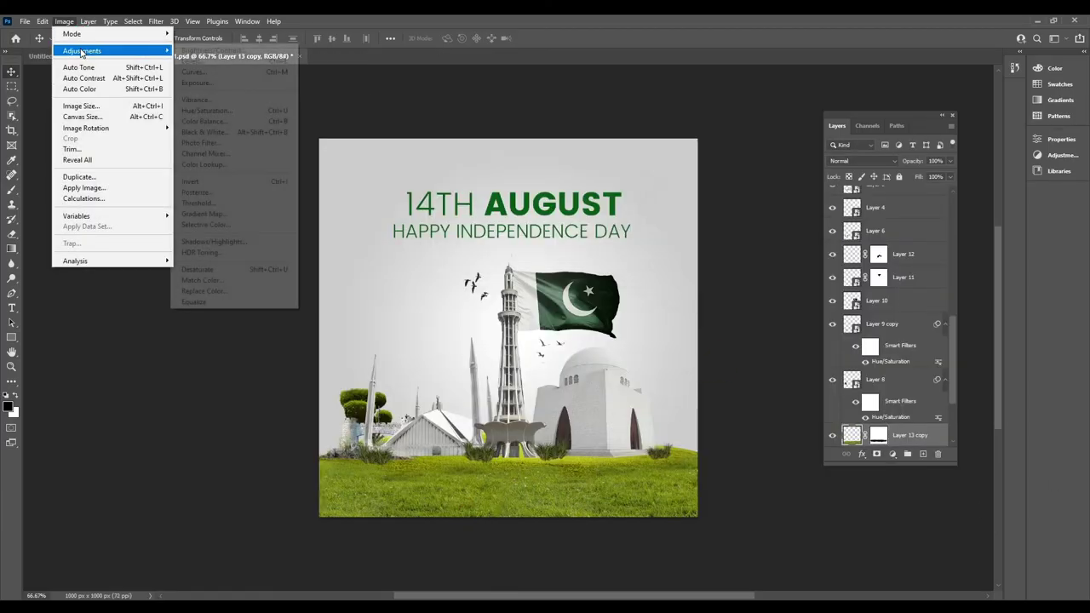
pyautogui.click(235, 111)
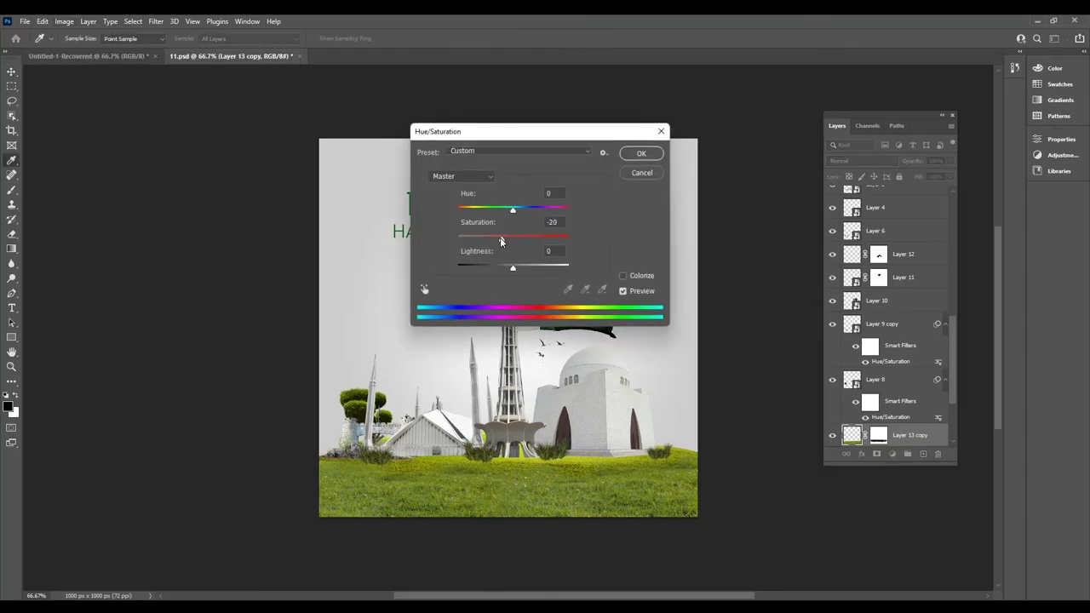
pyautogui.click(641, 153)
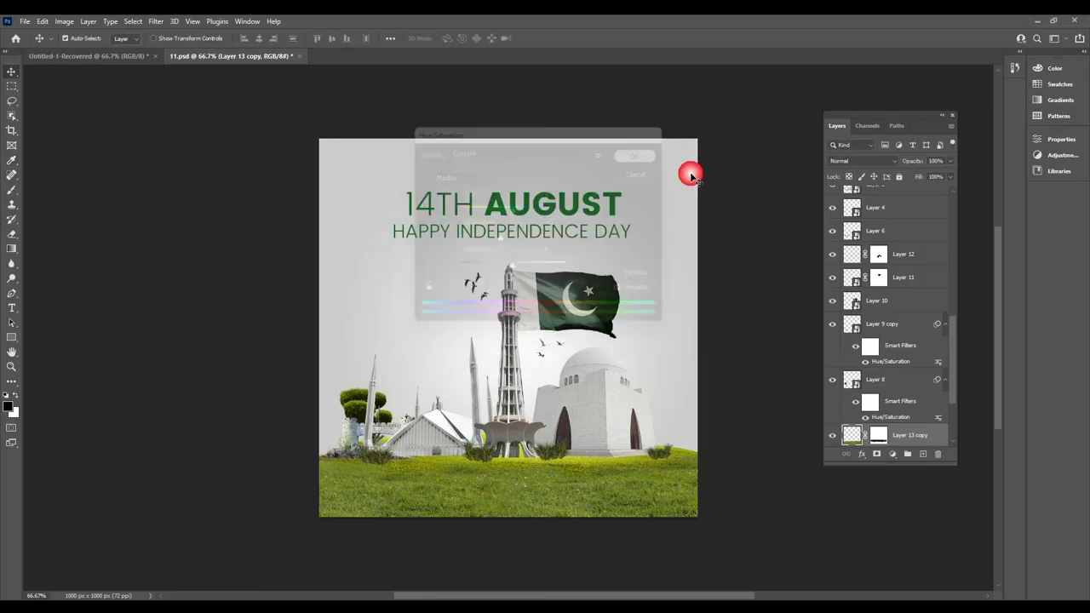